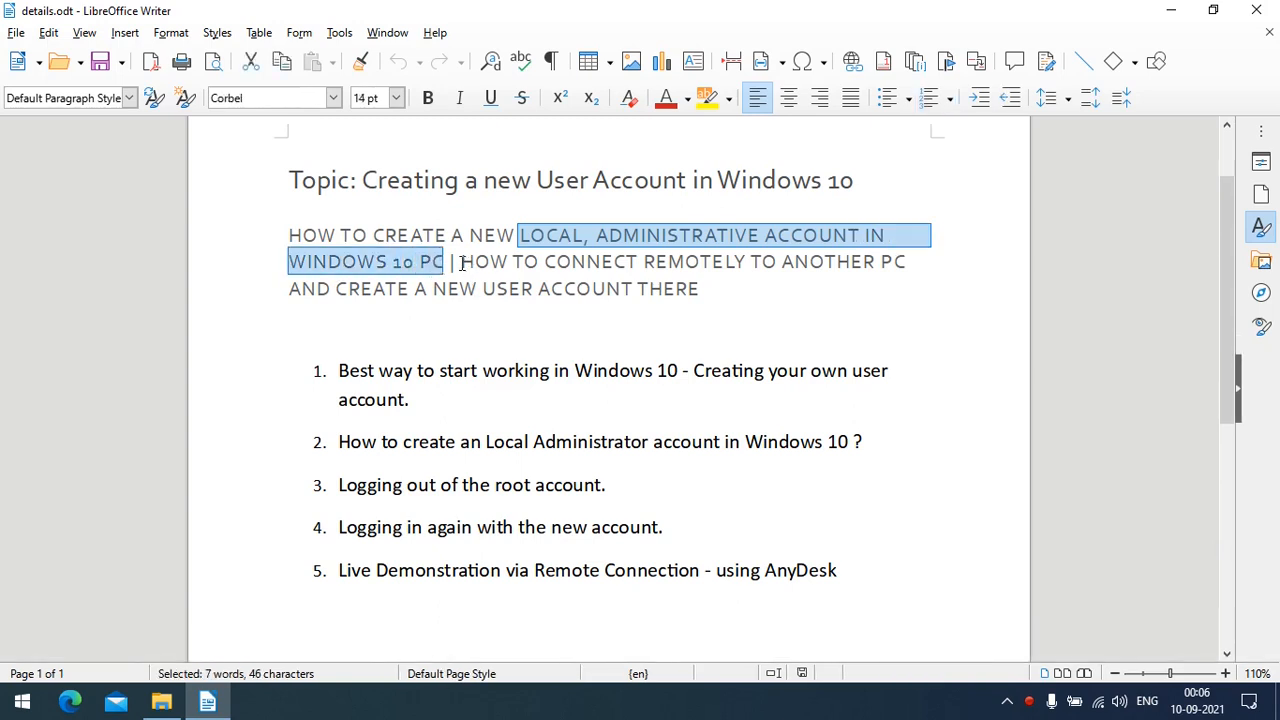
Step: Highlight the remote-connection topic, then visit Family & other users in Settings and close it
left_click_drag(460, 263, 916, 264)
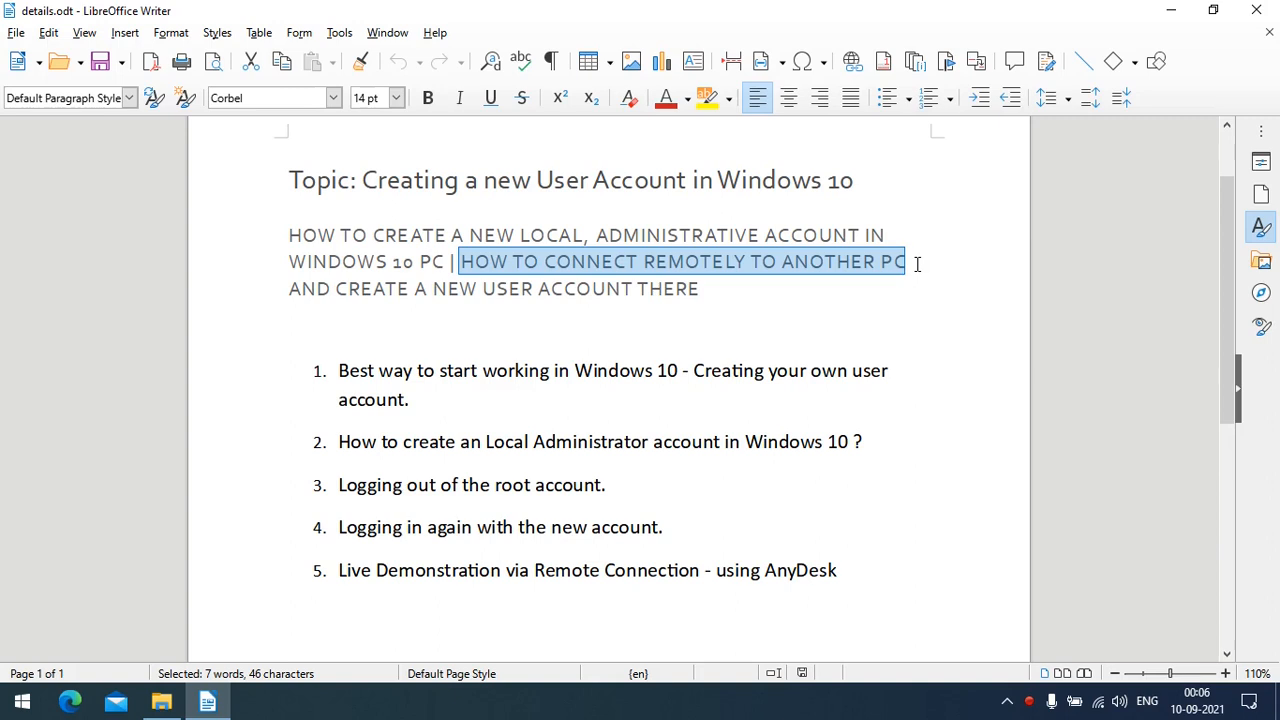
left_click_drag(916, 264, 710, 293)
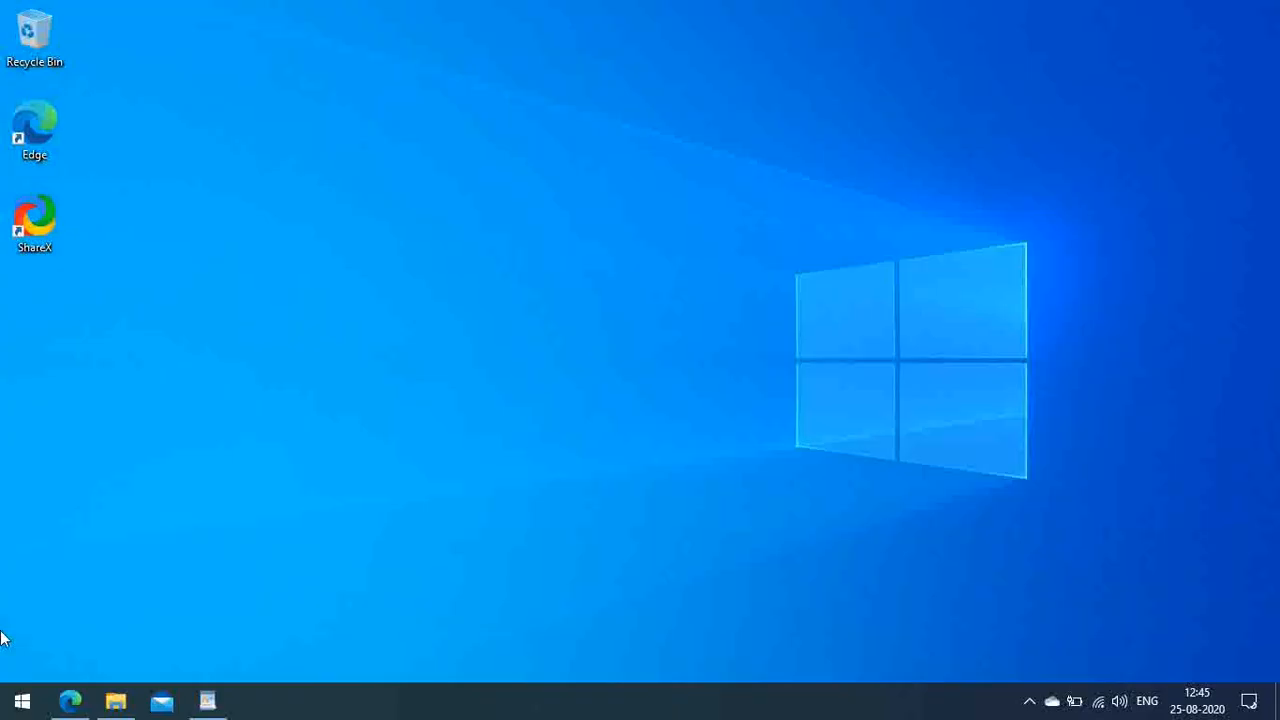
left_click(22, 710)
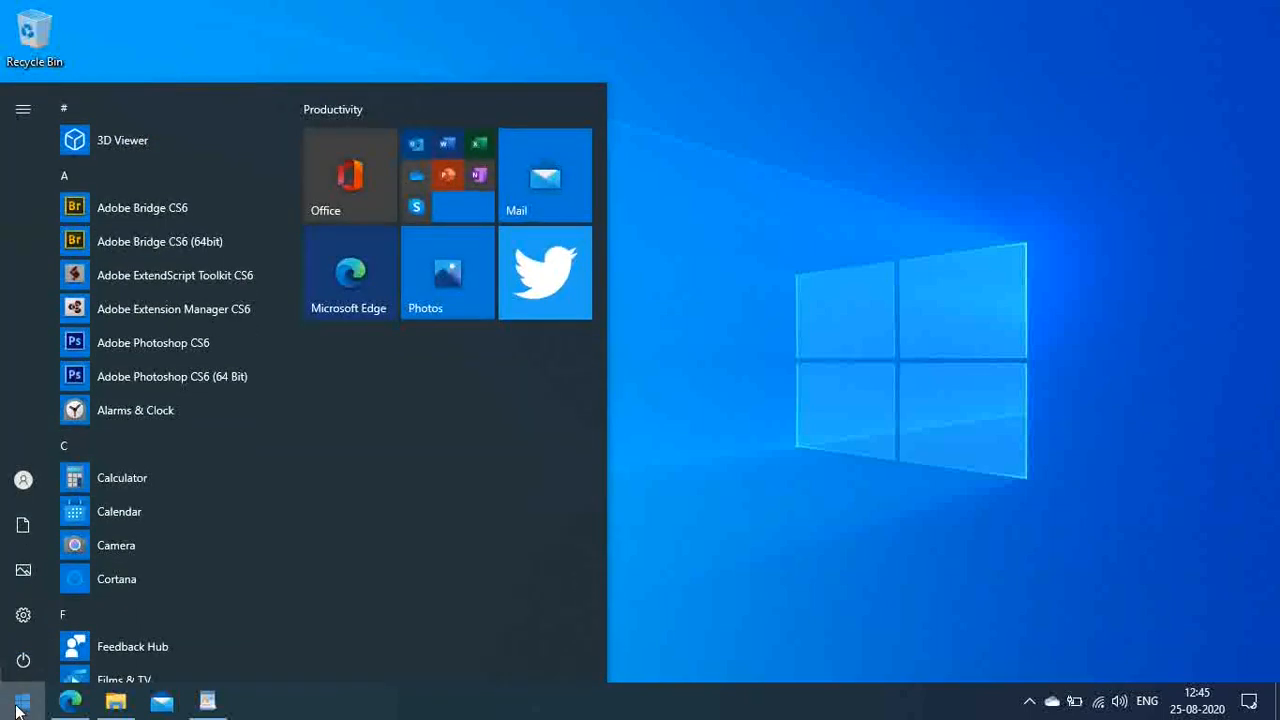
left_click(20, 614)
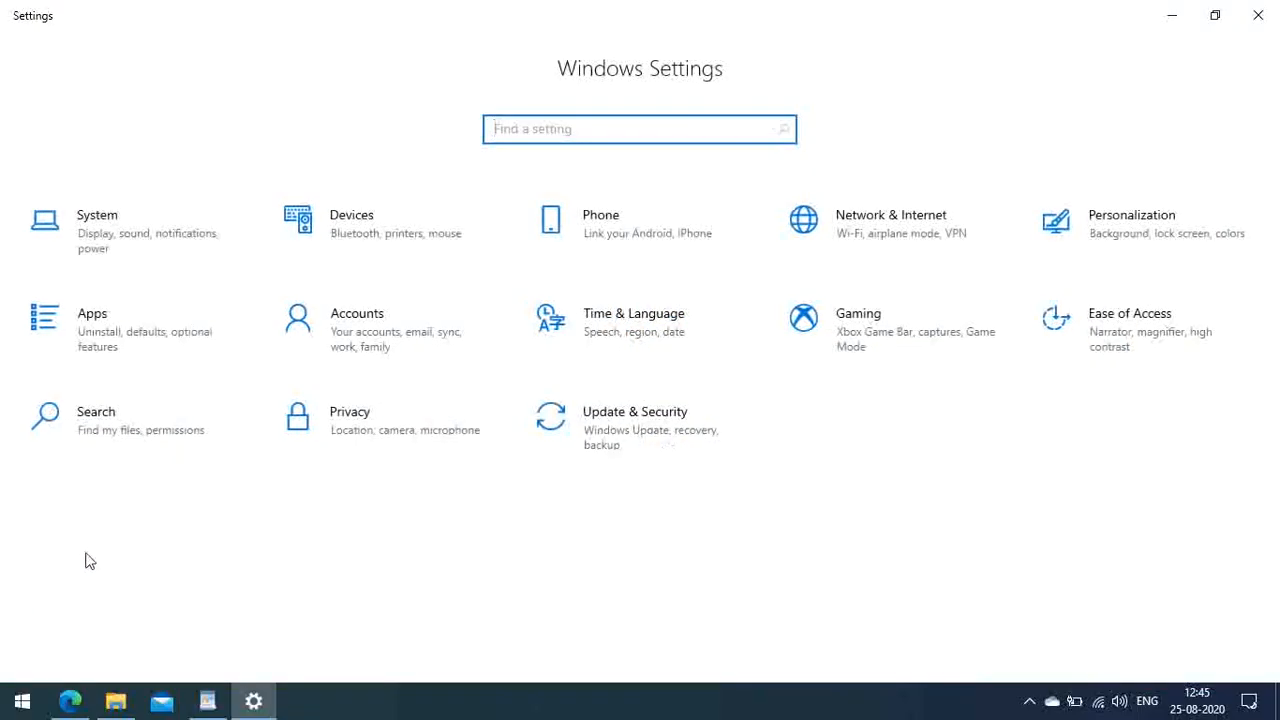
left_click(370, 340)
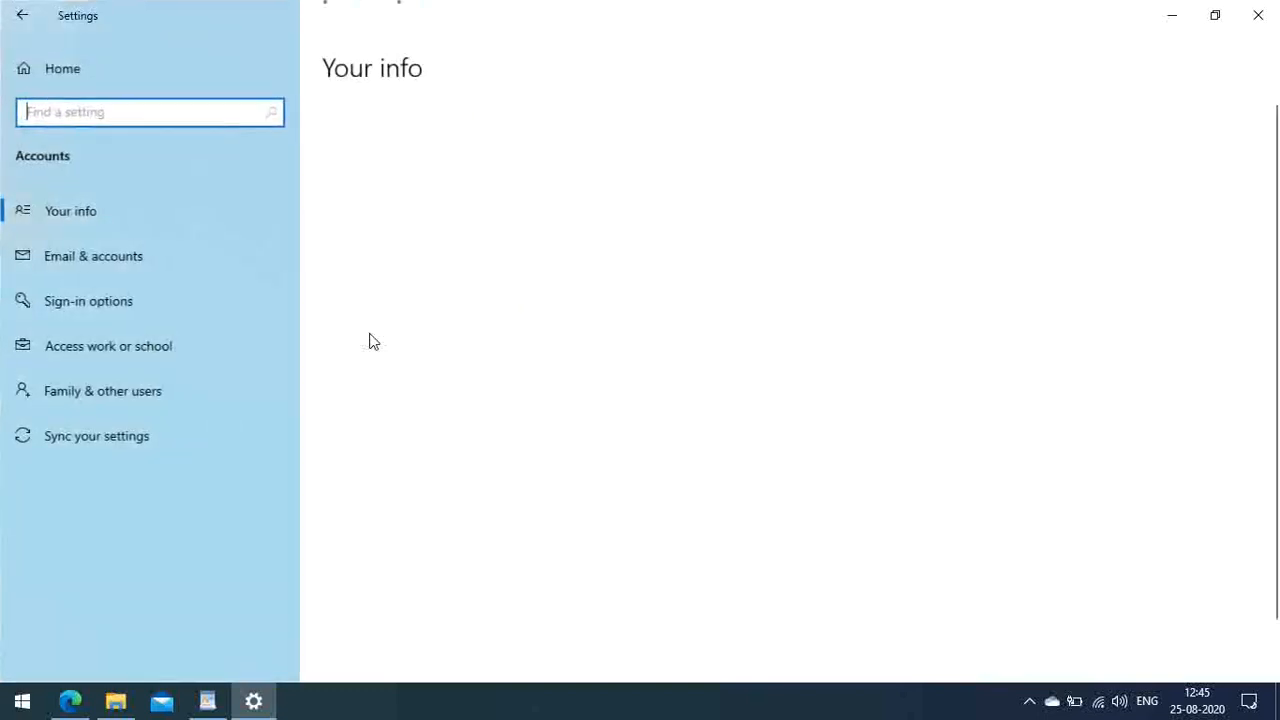
left_click(131, 392)
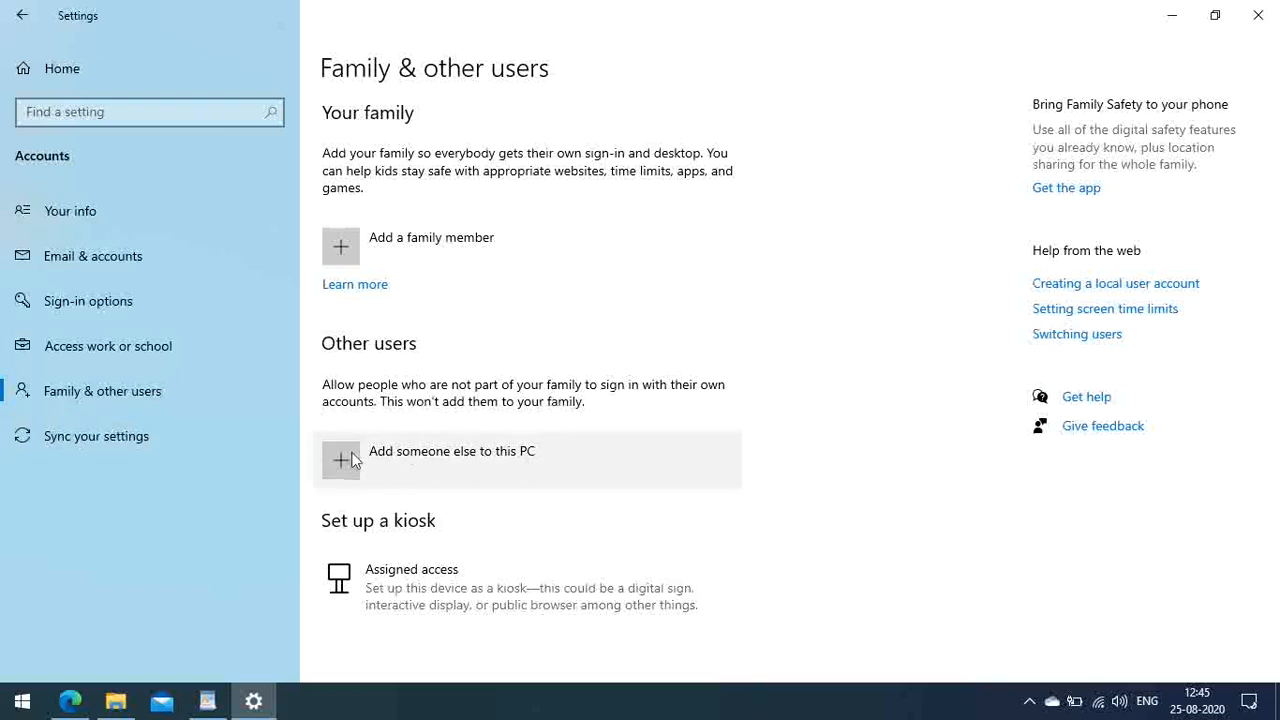
left_click(1264, 13)
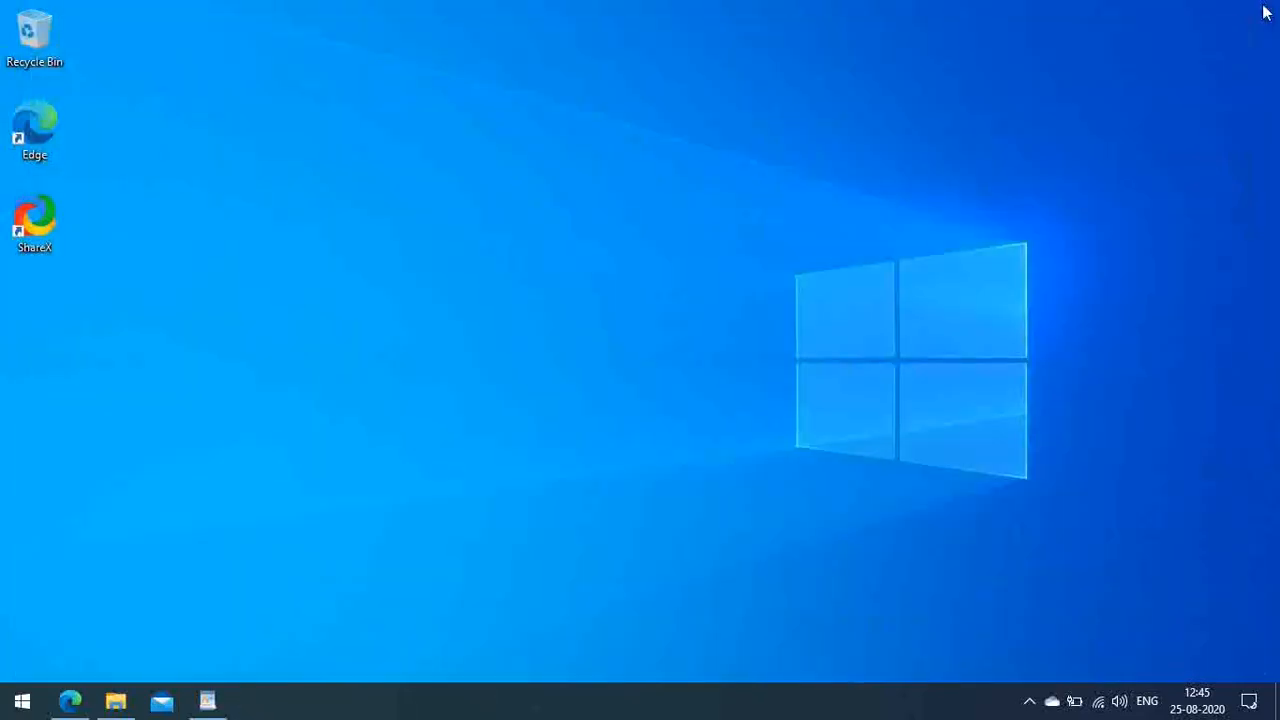
Step: Reopen Family & other users from the Start menu account icon and start adding someone else
left_click(22, 703)
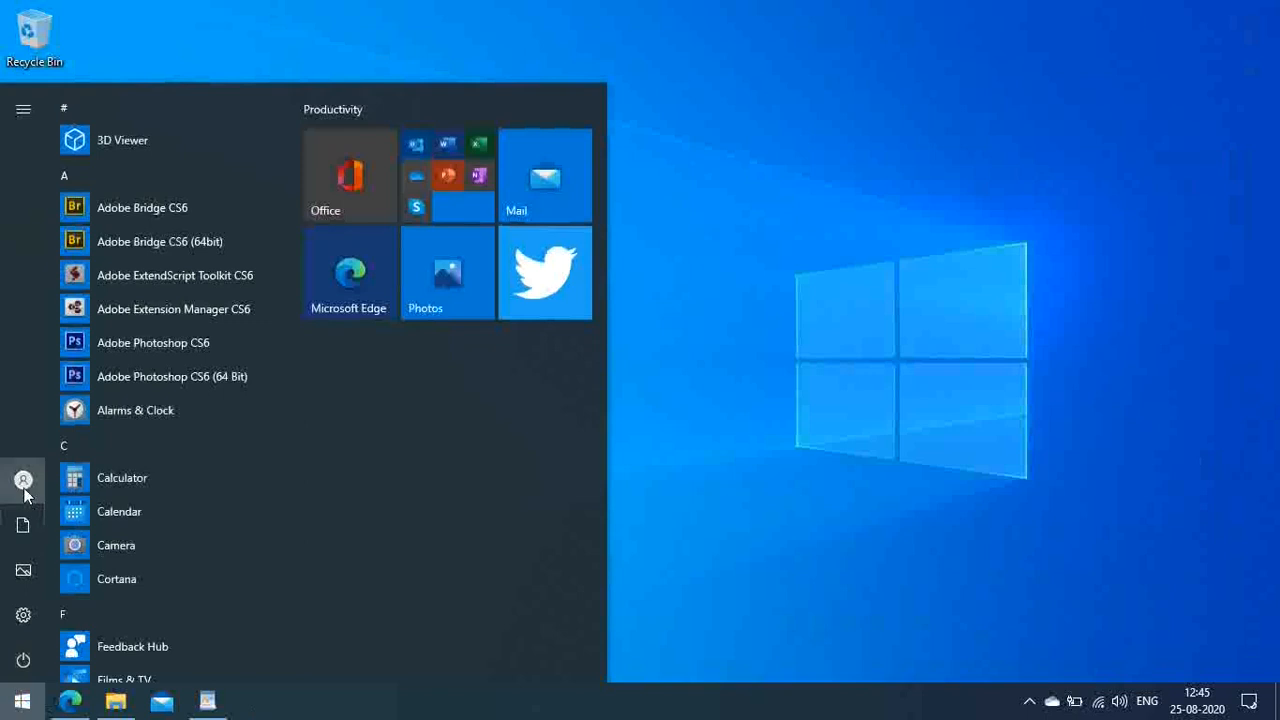
mouse_move(23, 482)
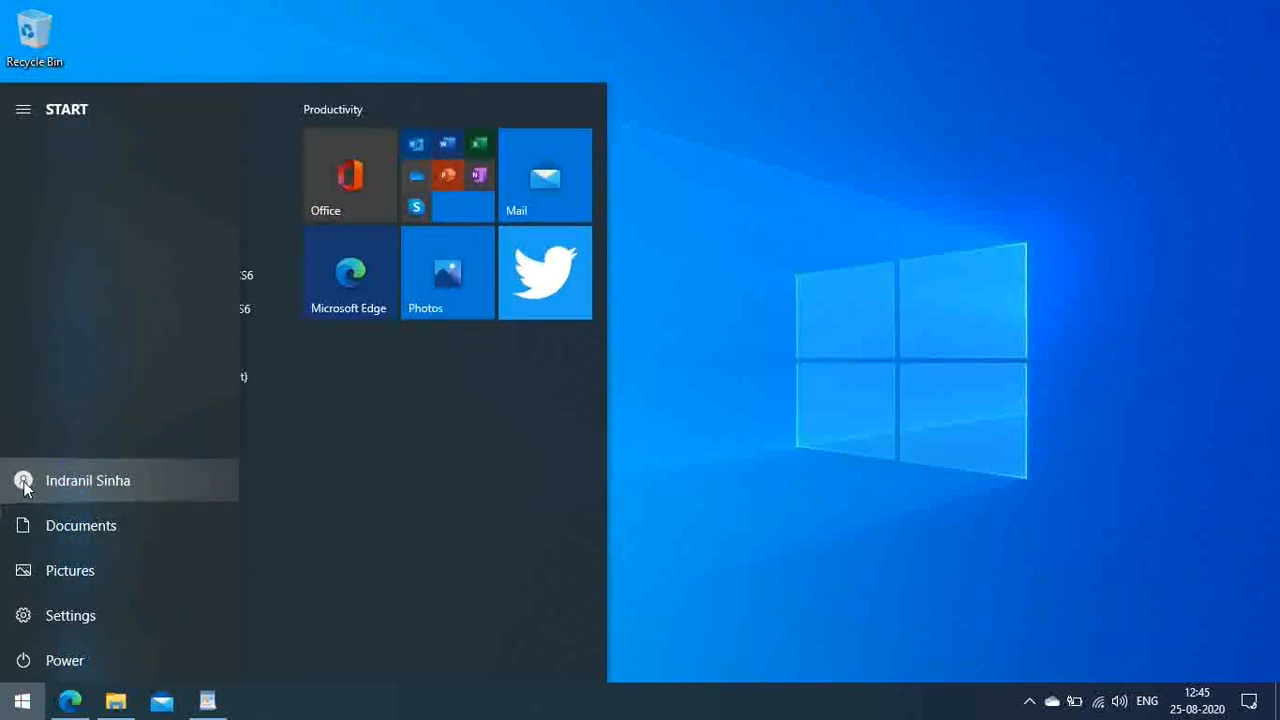
left_click(23, 482)
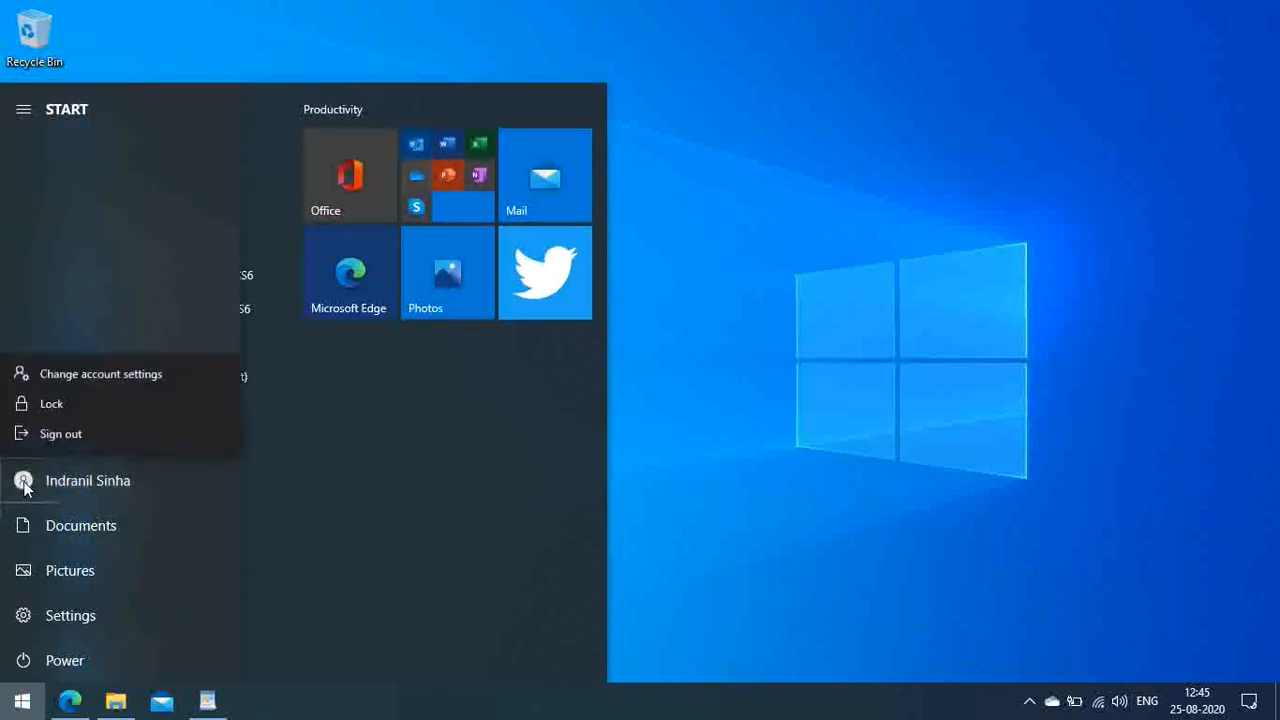
left_click(51, 375)
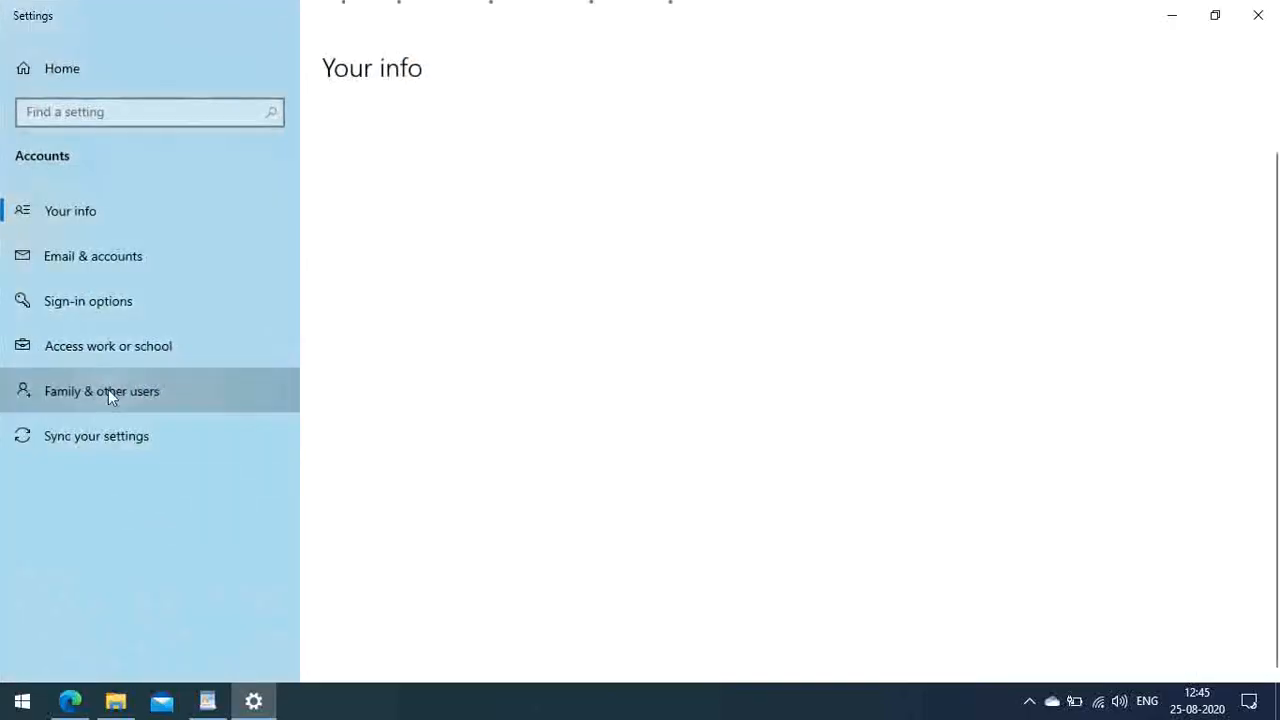
left_click(110, 392)
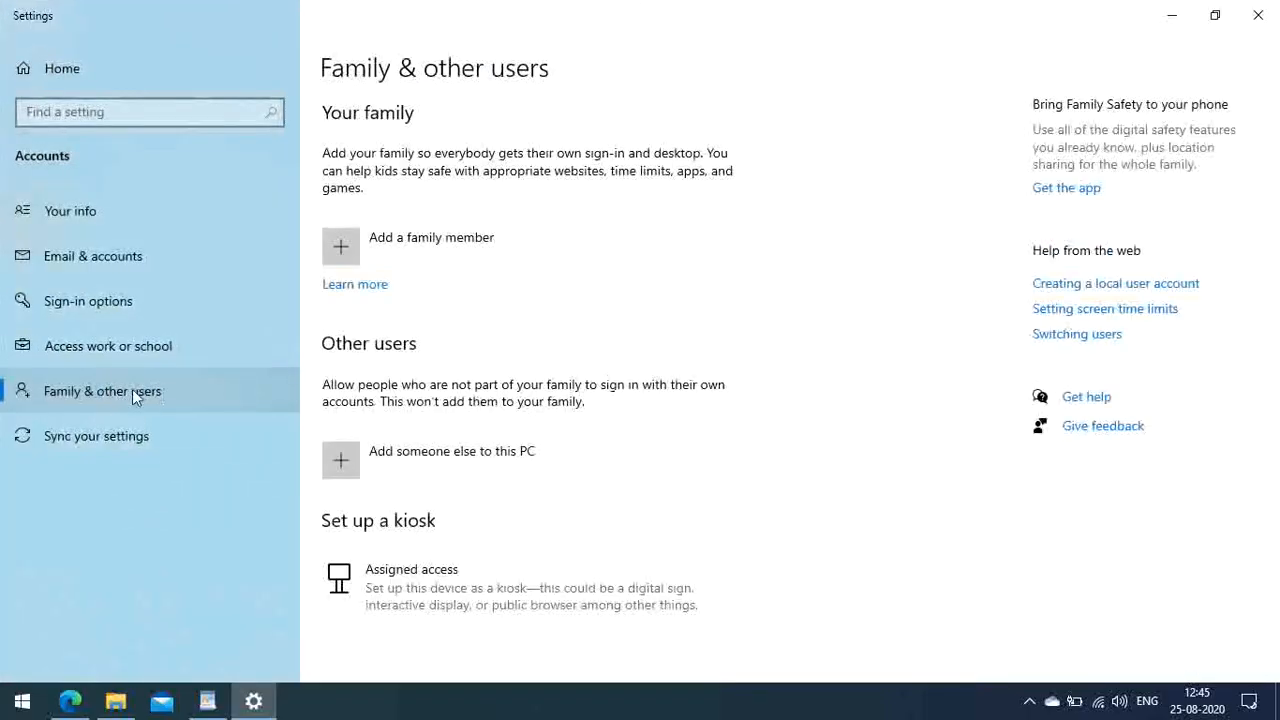
left_click(343, 468)
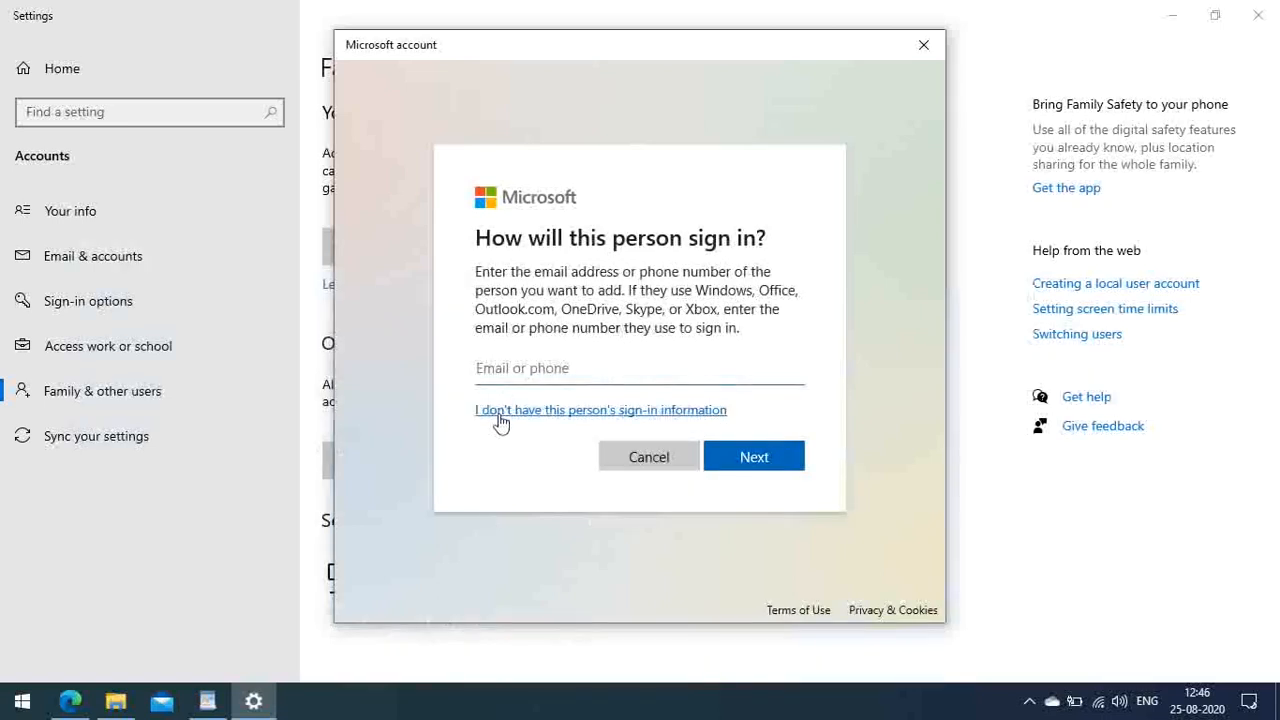
left_click(540, 416)
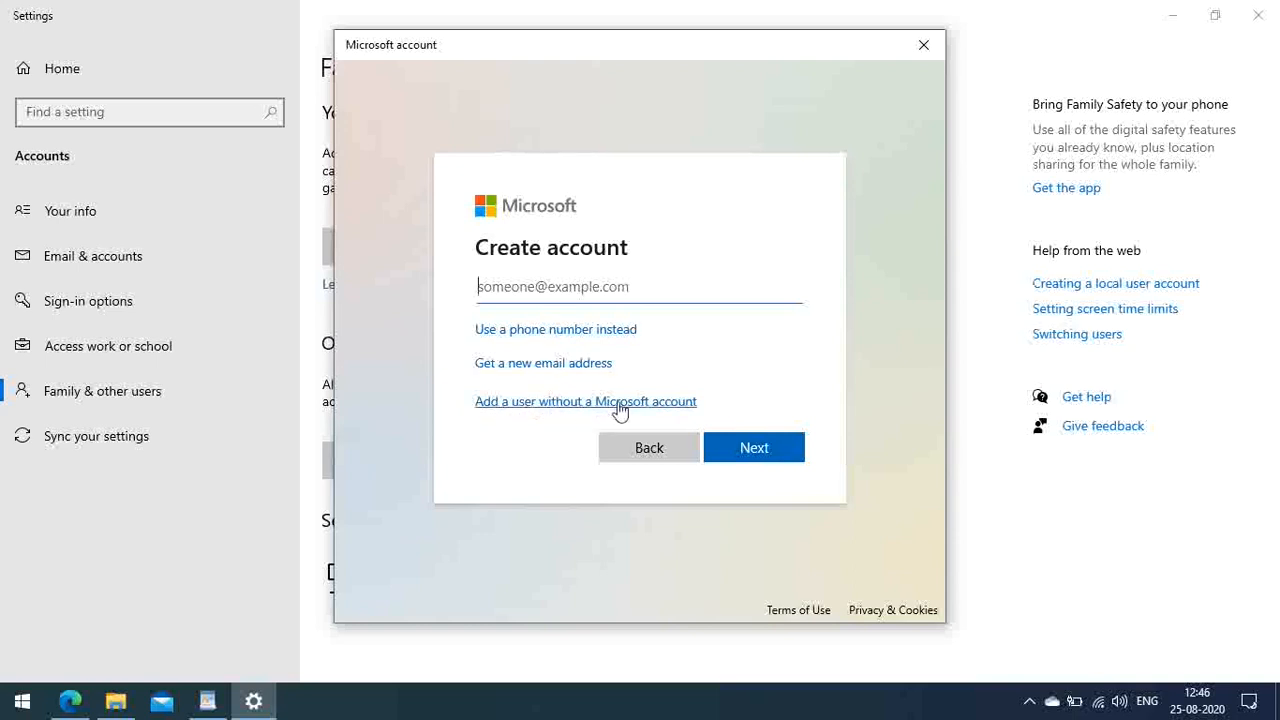
left_click(529, 409)
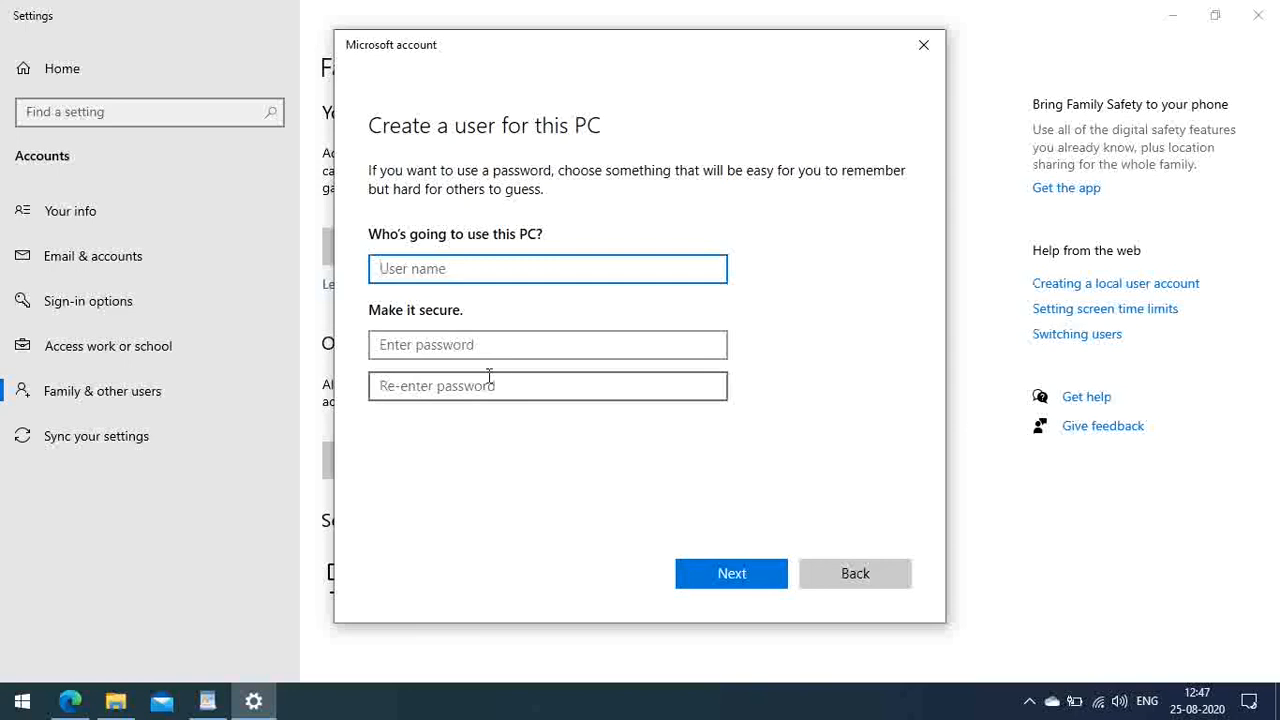
left_click(923, 44)
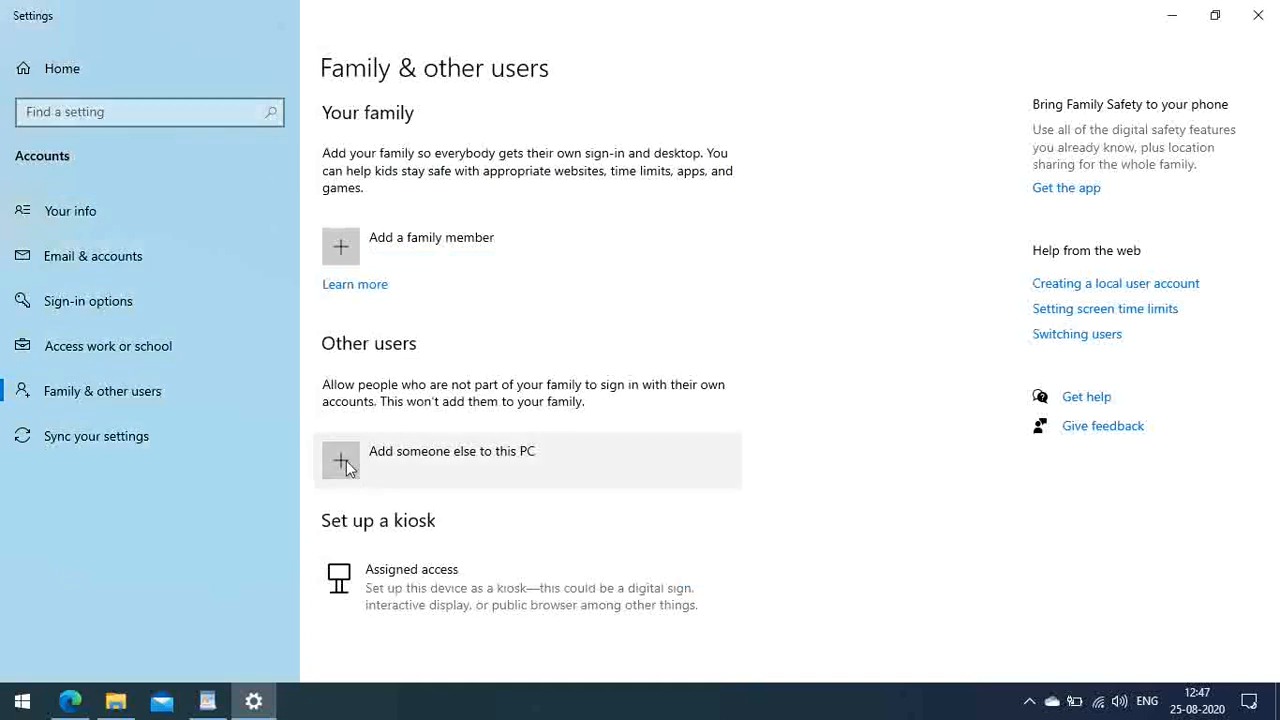
Step: Turn Wi-Fi off, then restart adding someone else and move the new-user form right
left_click(1097, 705)
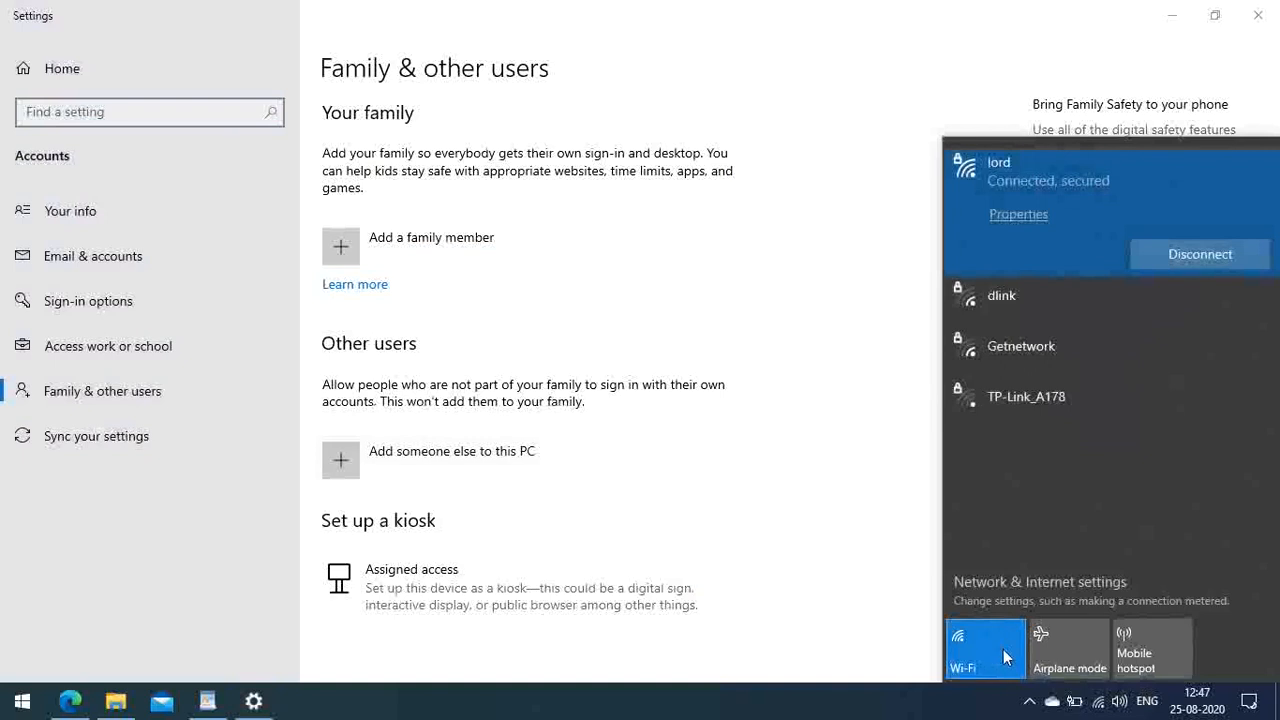
left_click(987, 644)
left_click(878, 618)
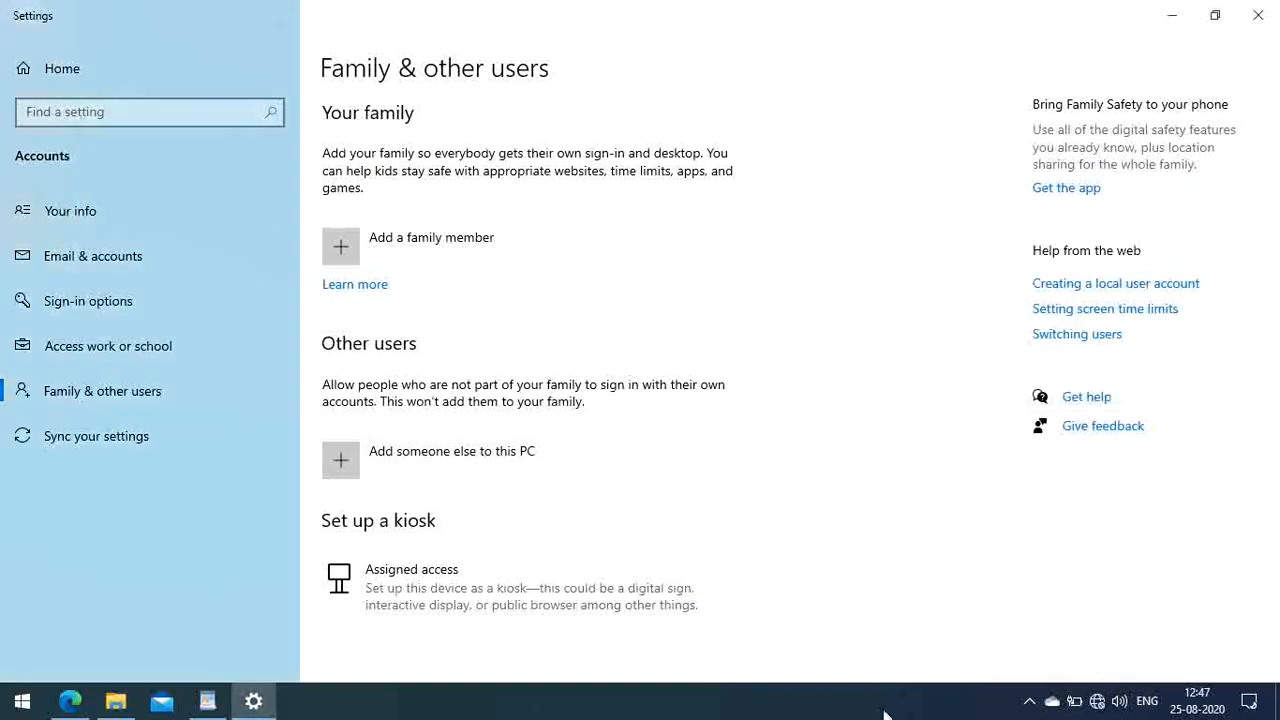
left_click(351, 460)
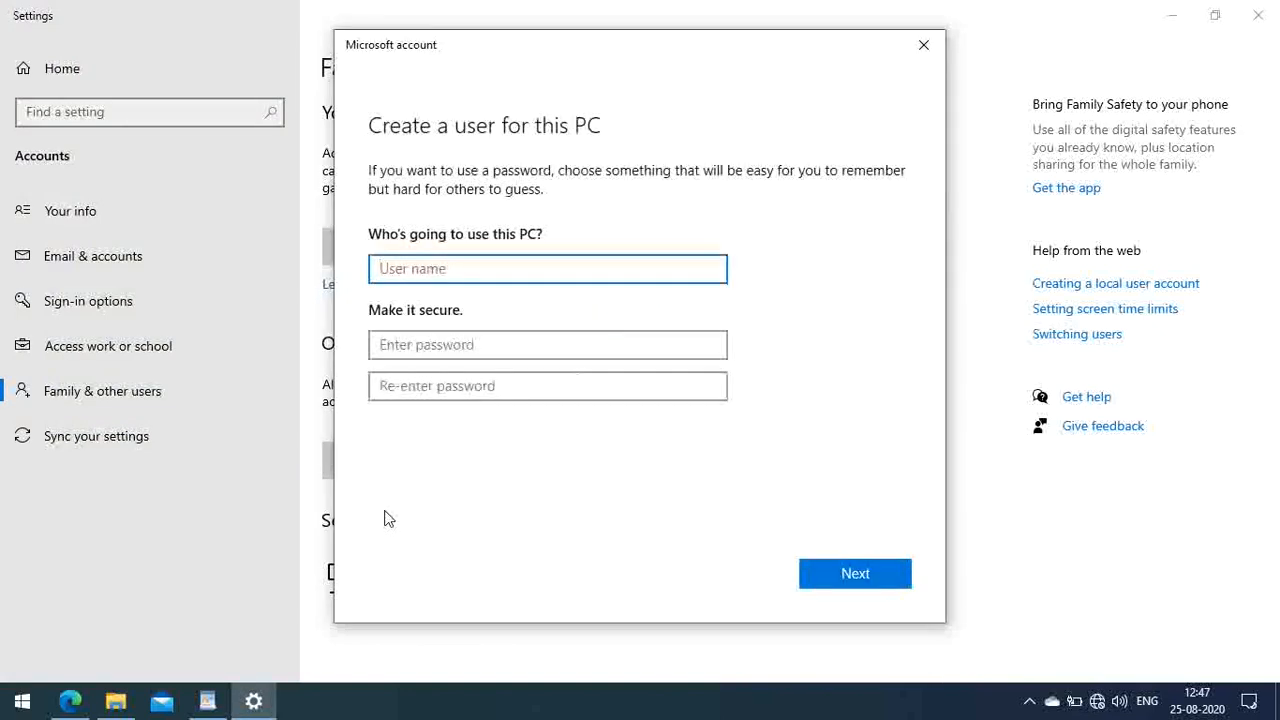
left_click_drag(630, 50, 789, 51)
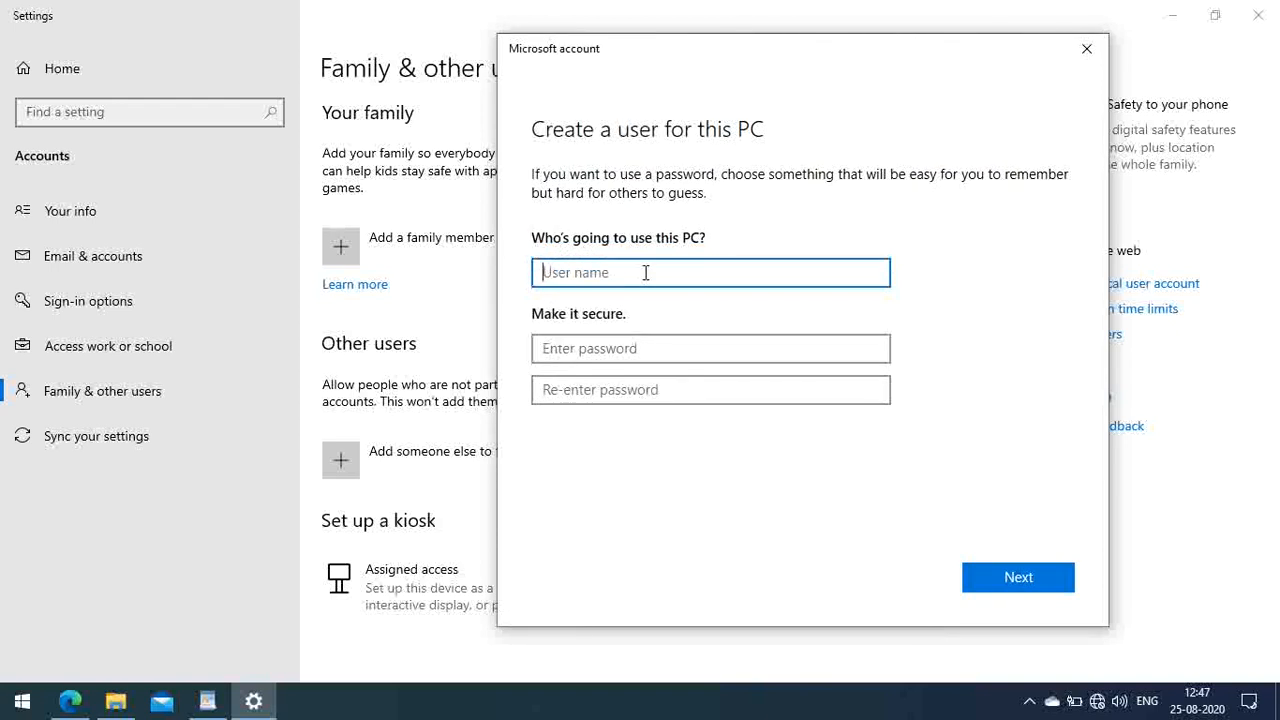
Step: Enter the user name 'illusionz' and type and confirm its password
type("ILLUSIONZ")
key("ctrl+a")
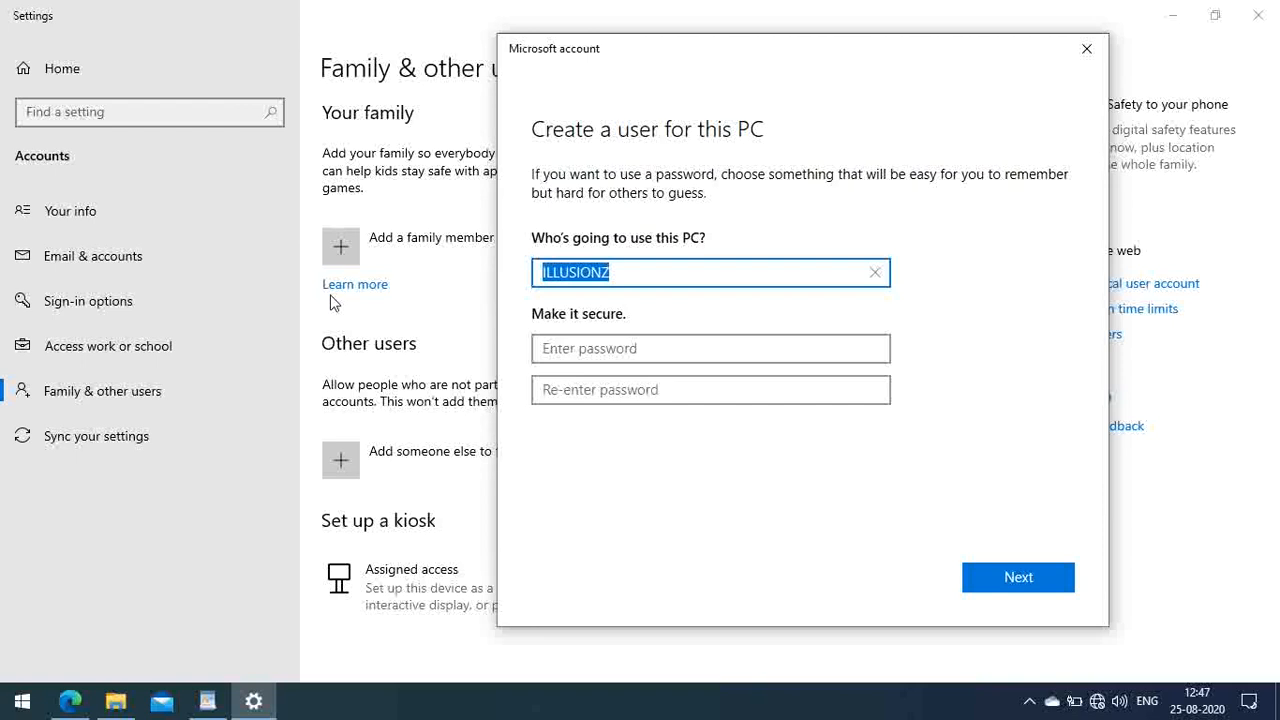
type("illus")
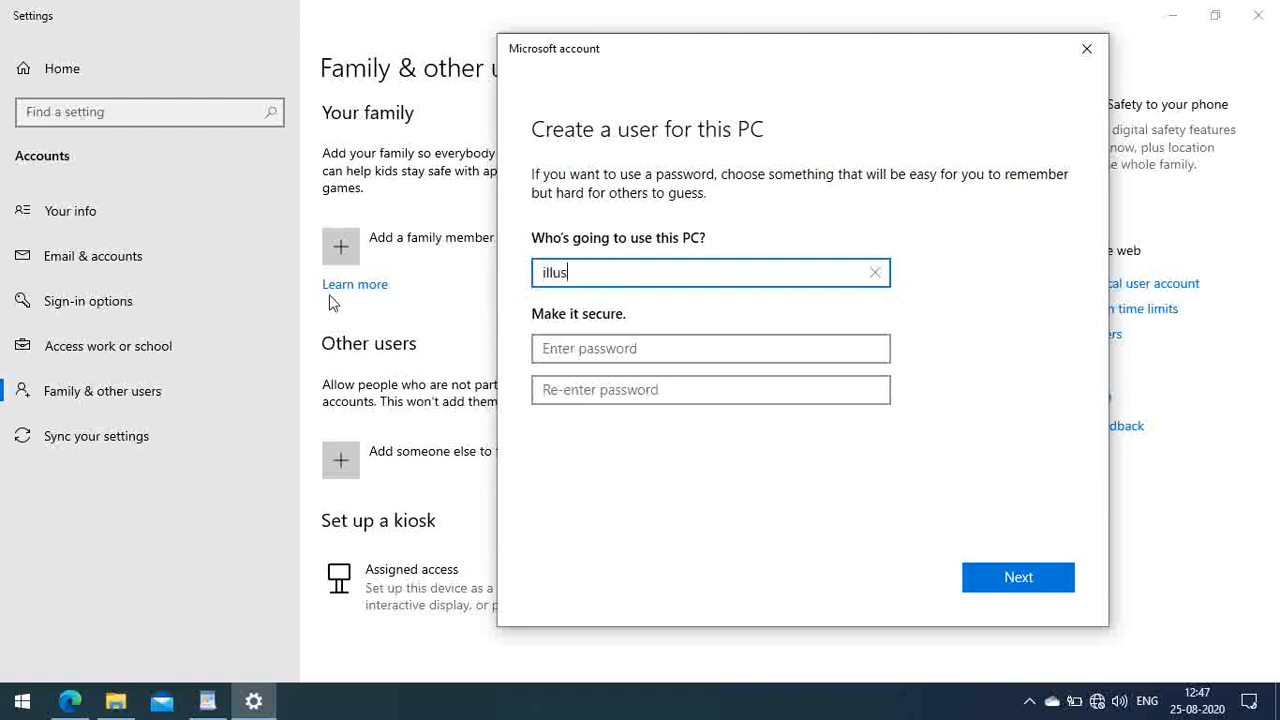
type("ionz")
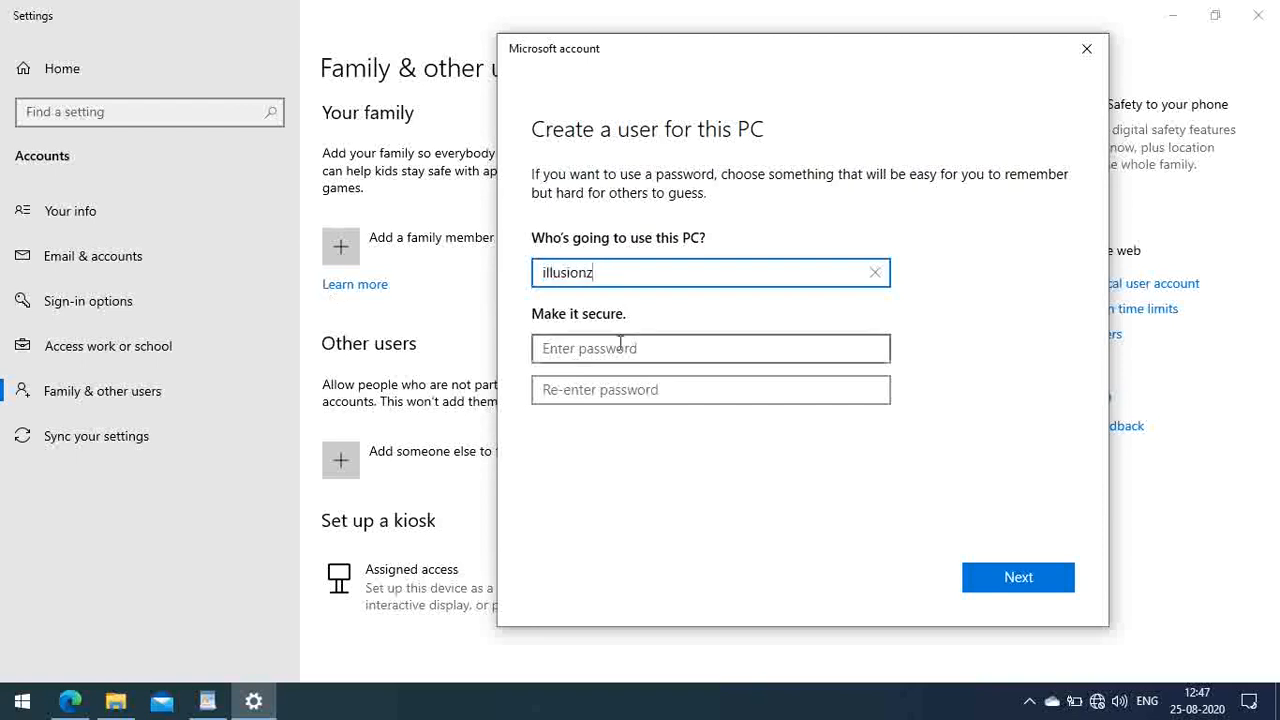
left_click(606, 344)
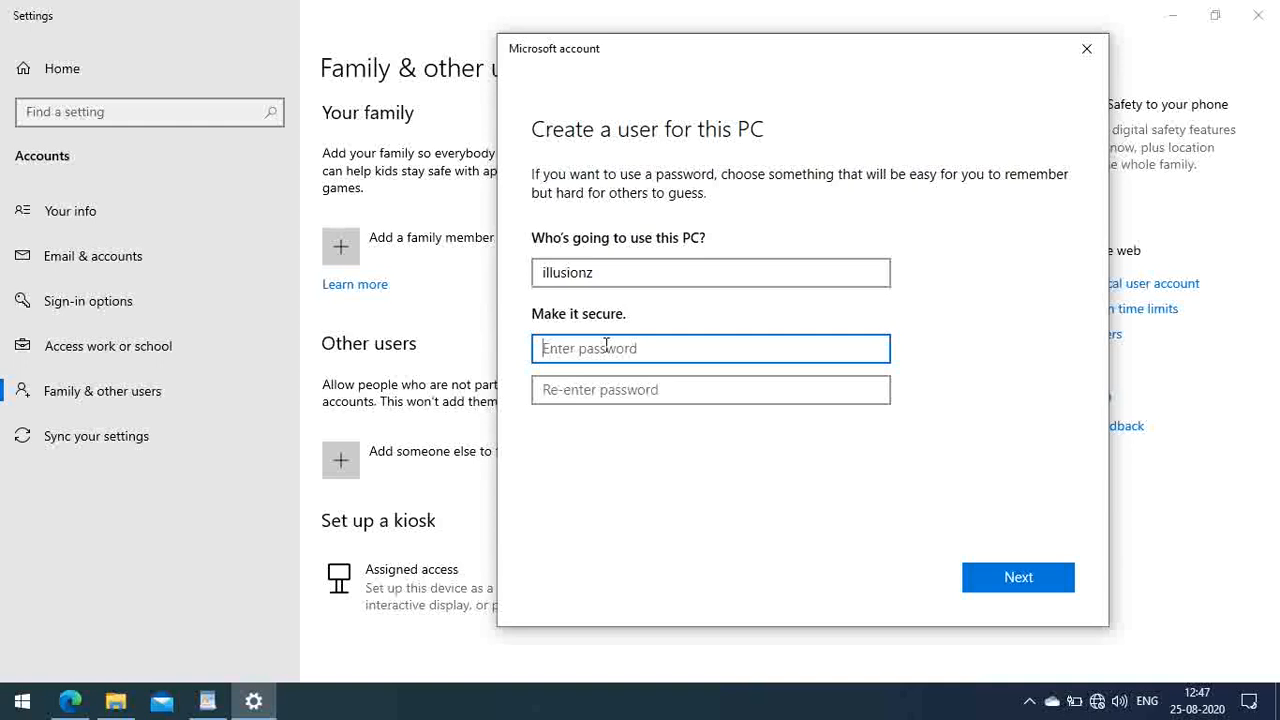
type("•••••••")
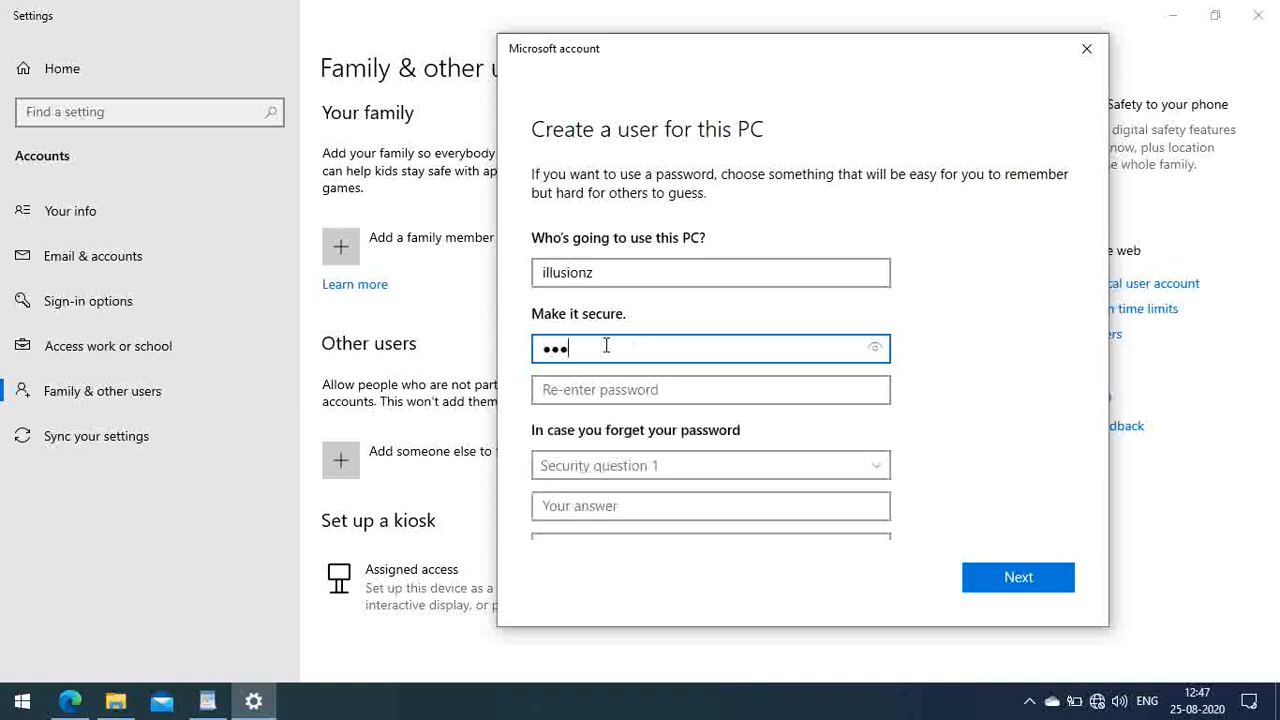
type("••")
key("Tab")
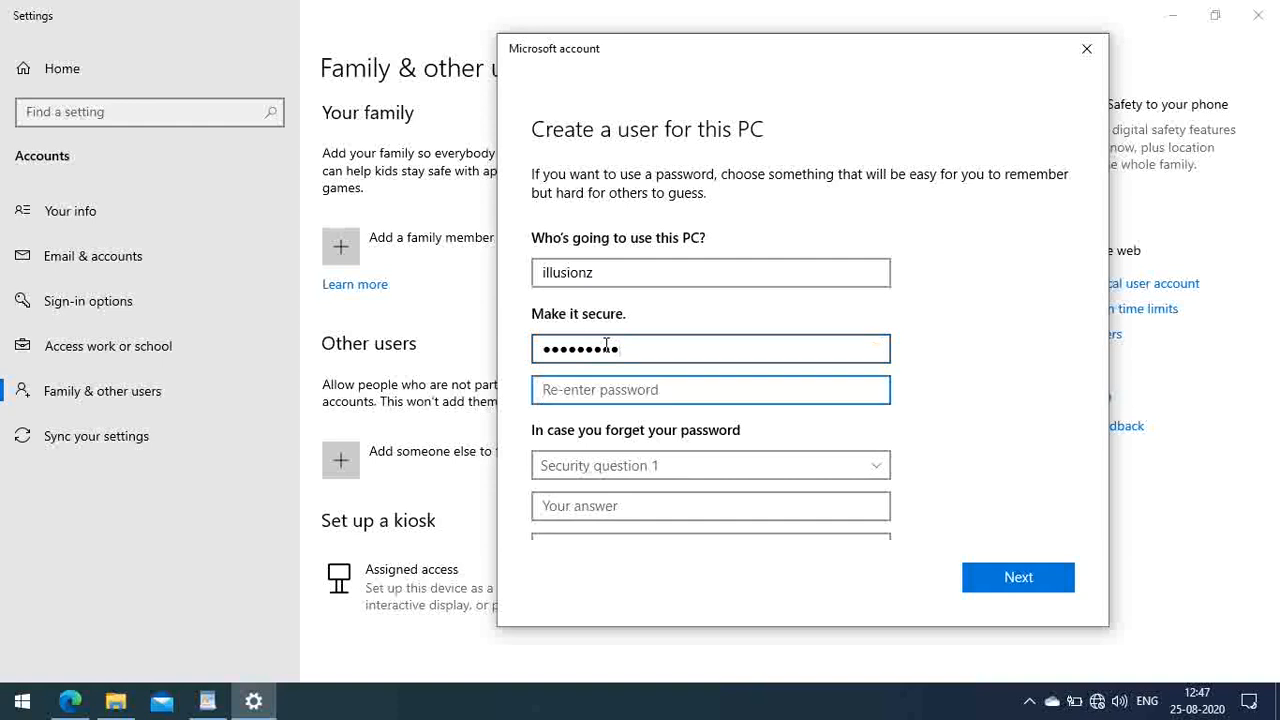
type("•••••••")
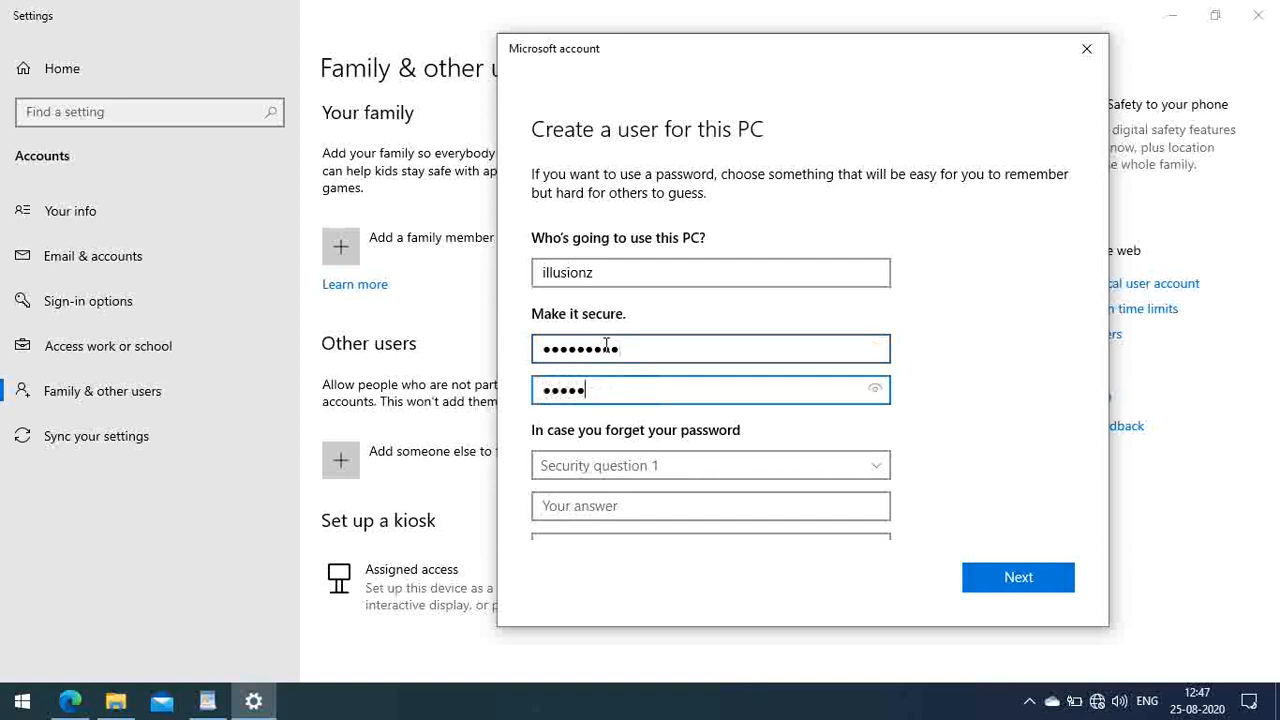
type("••")
scroll(871, 428, "down", 3)
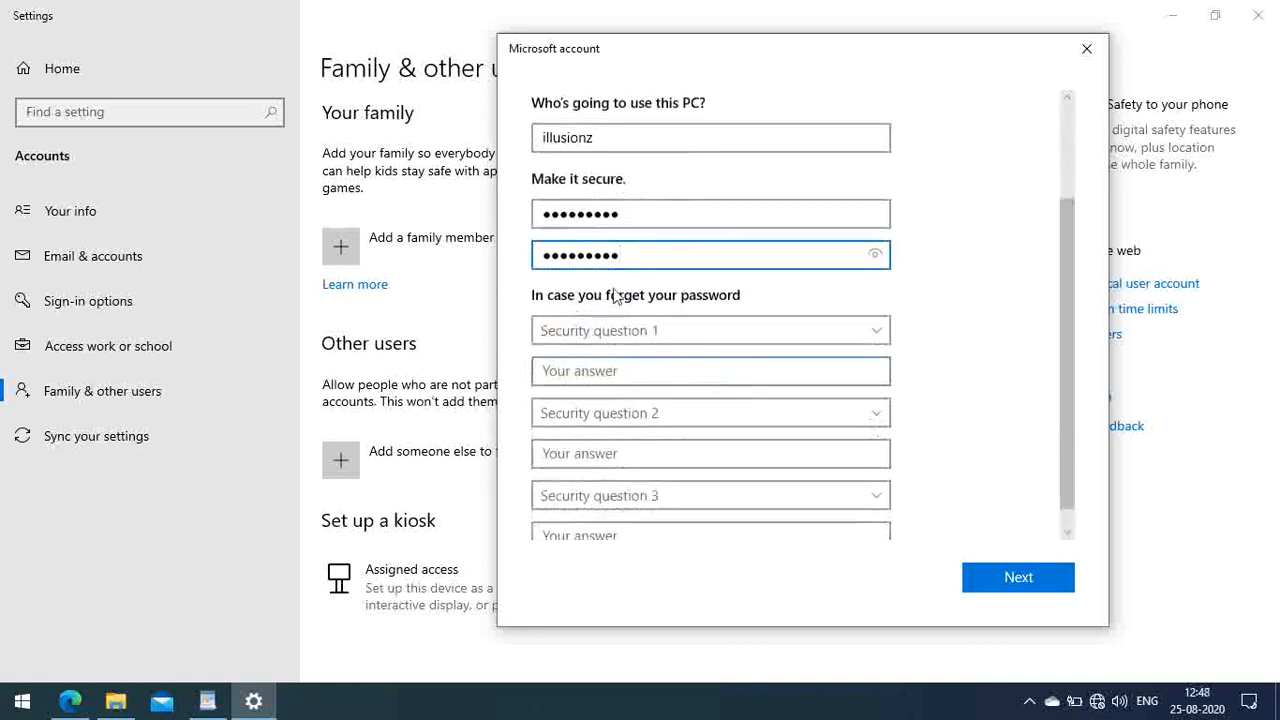
Step: Choose the first pet, birth city and childhood nickname security questions
left_click(845, 336)
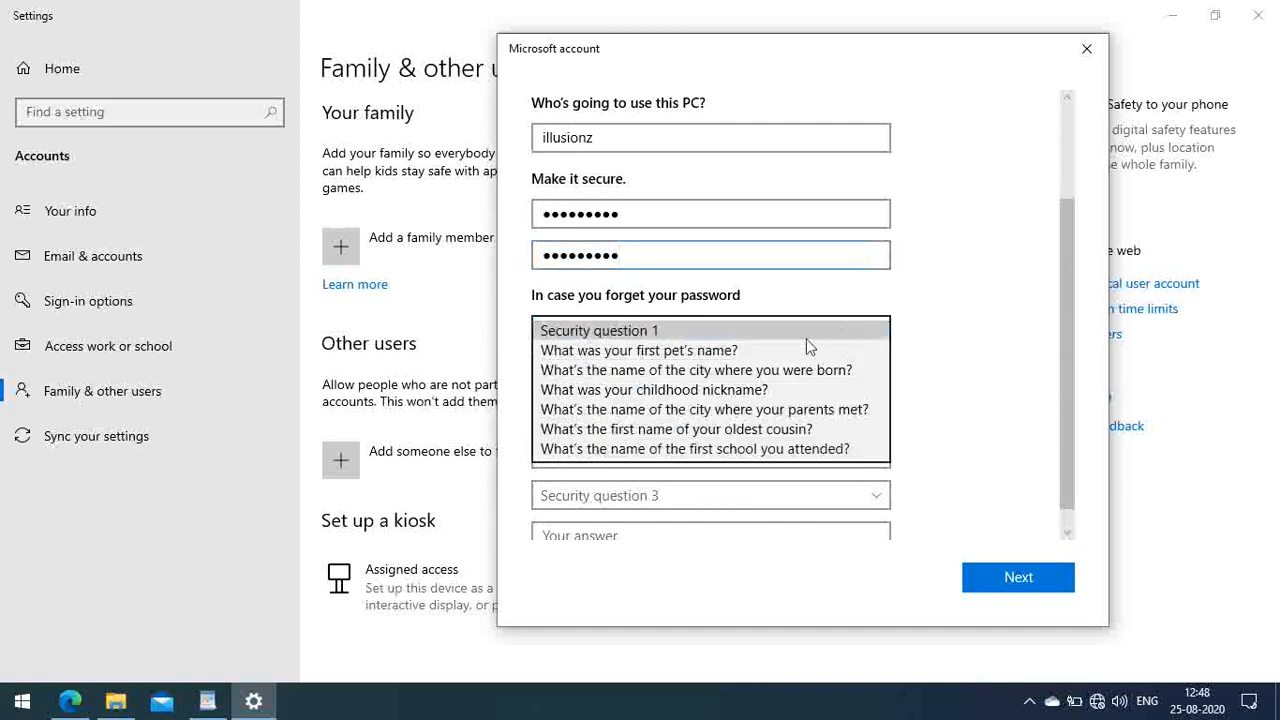
left_click(735, 351)
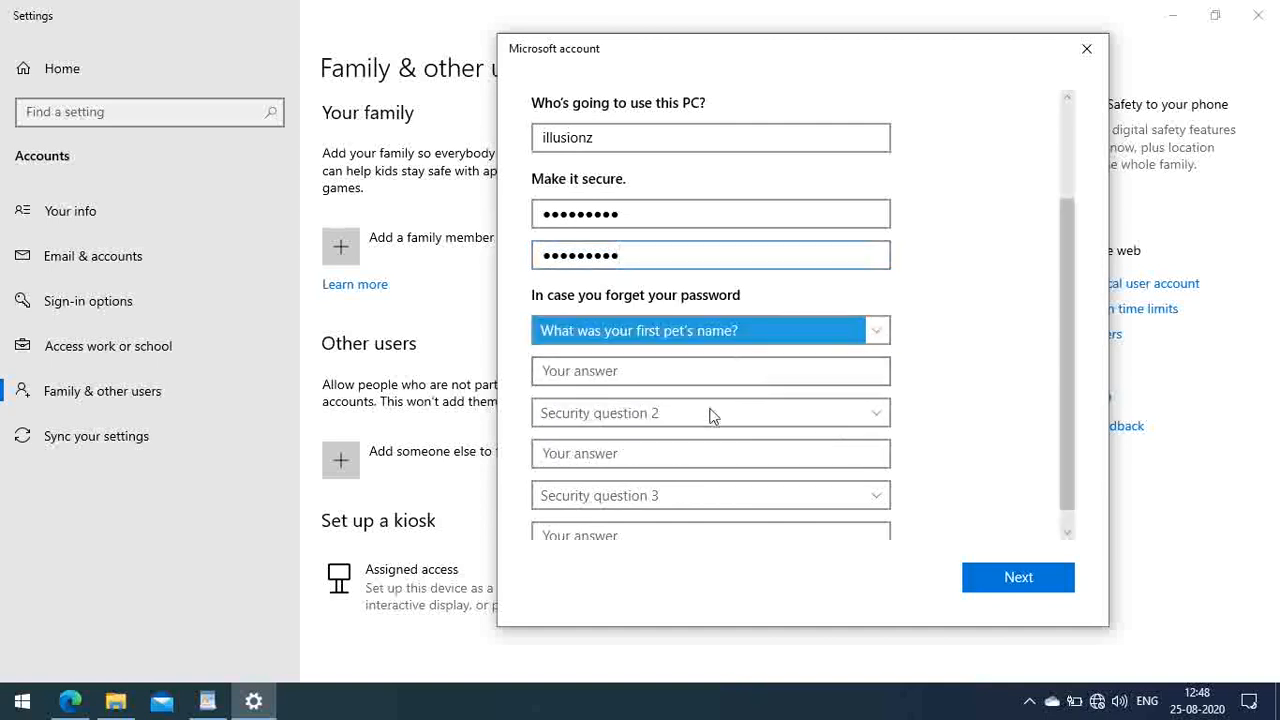
left_click(711, 414)
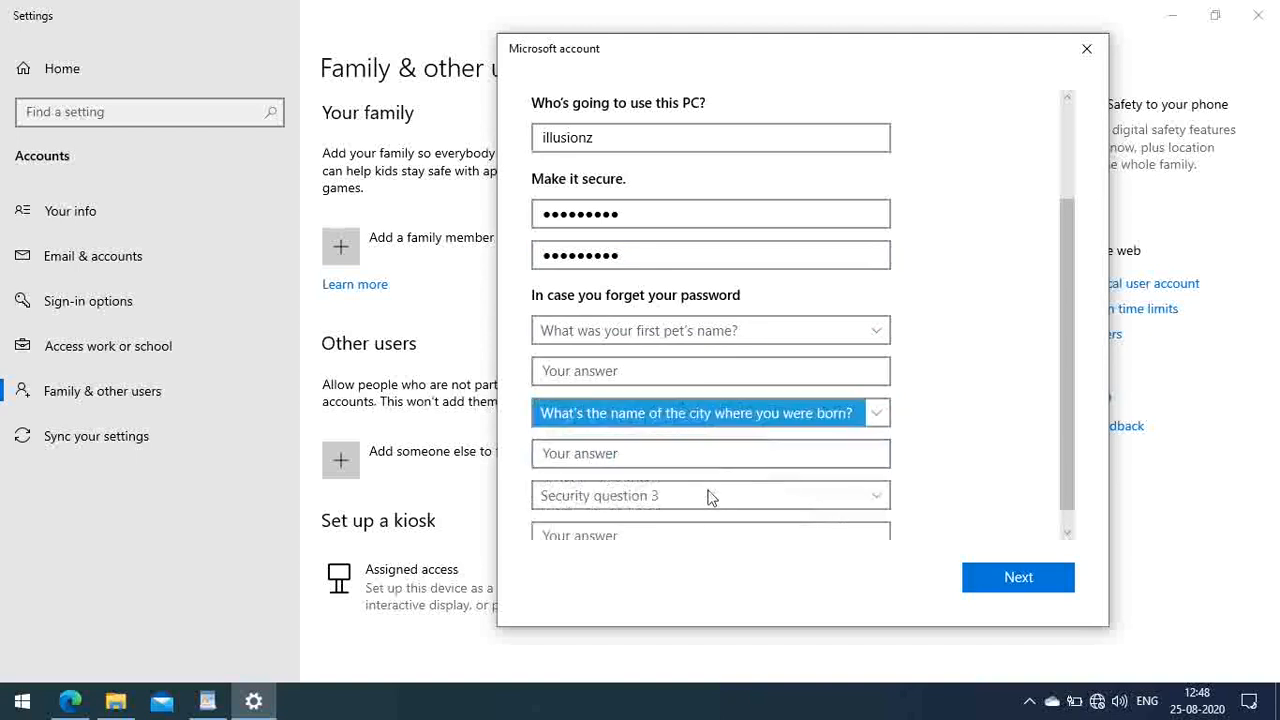
left_click(709, 495)
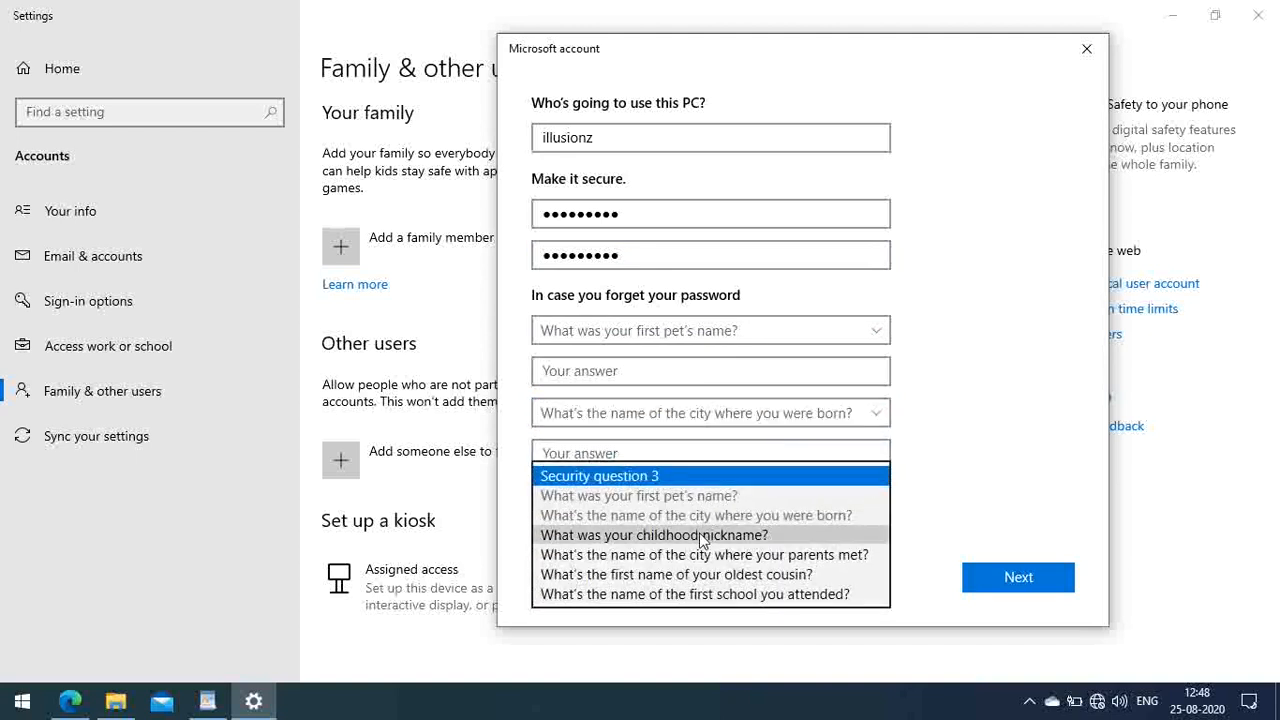
left_click(714, 535)
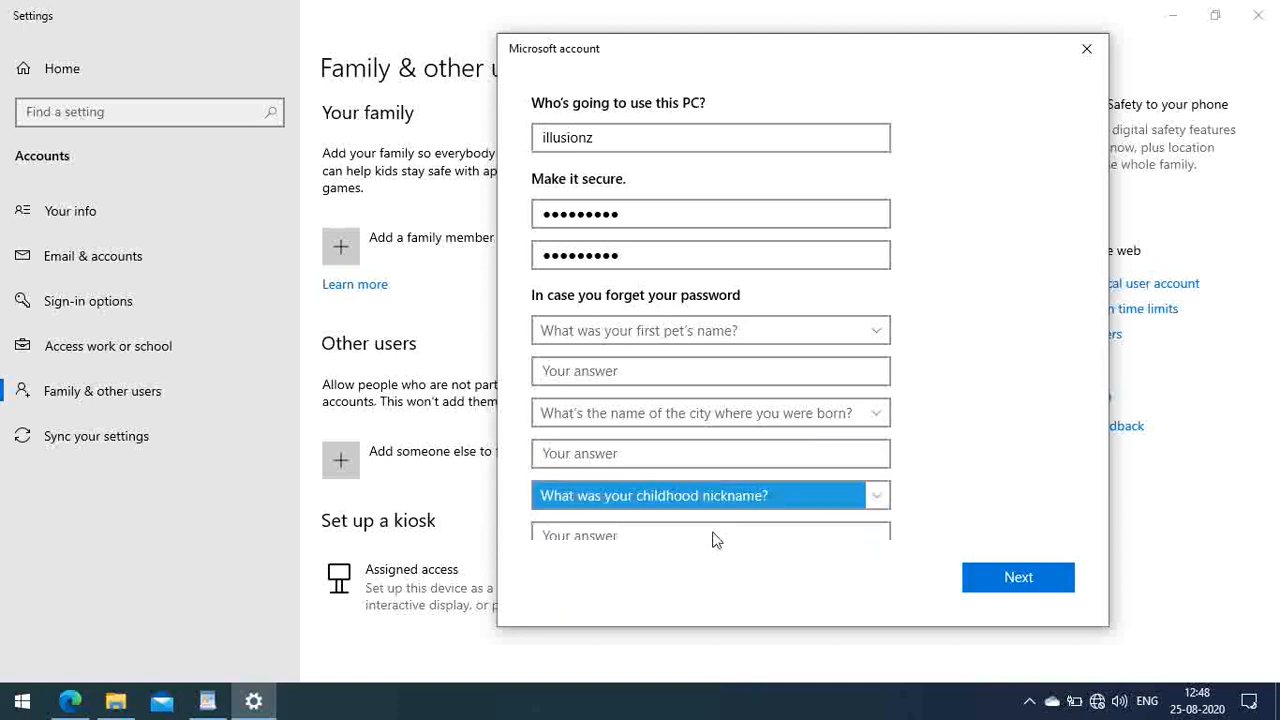
Step: Type the three security answers and finish creating the local account
left_click(617, 371)
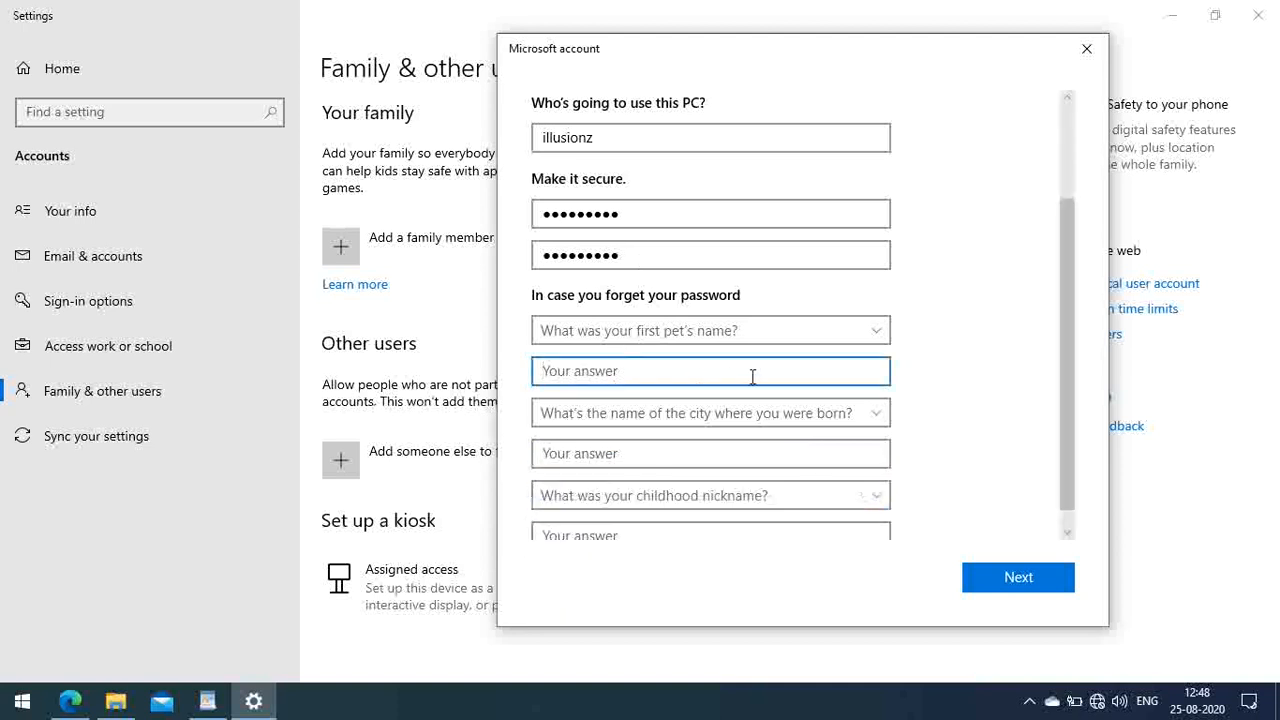
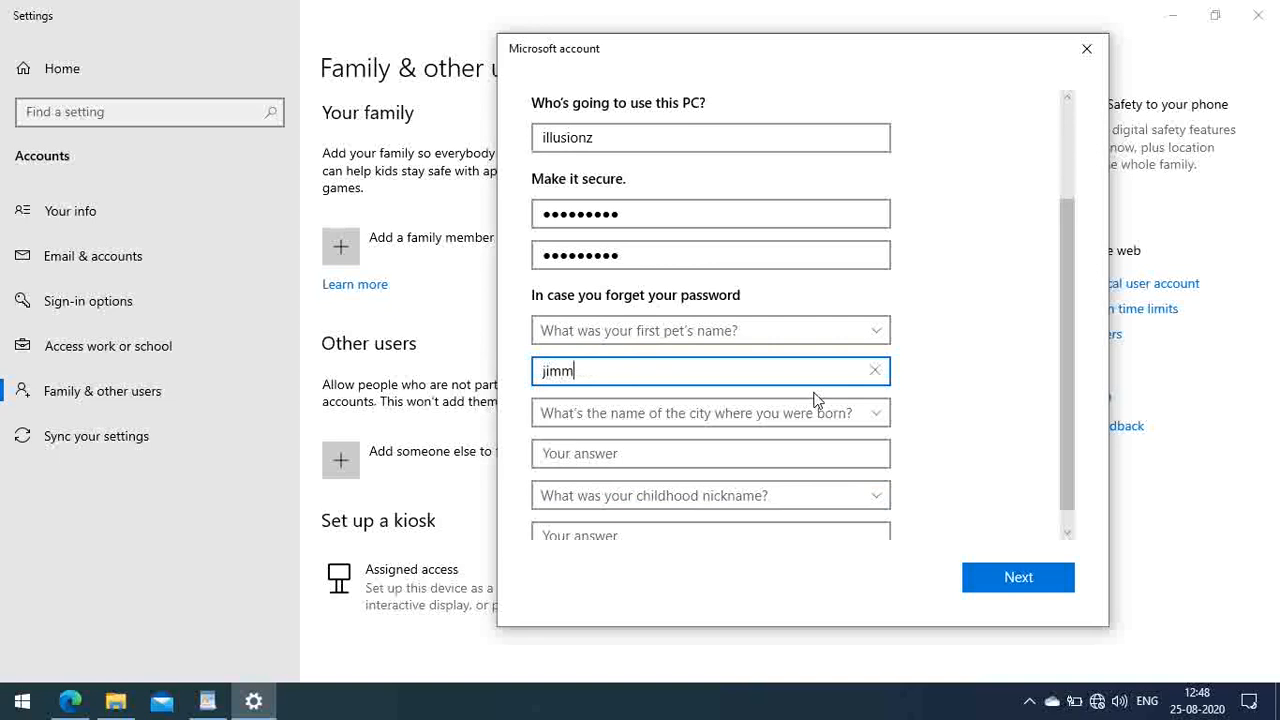
left_click(627, 454)
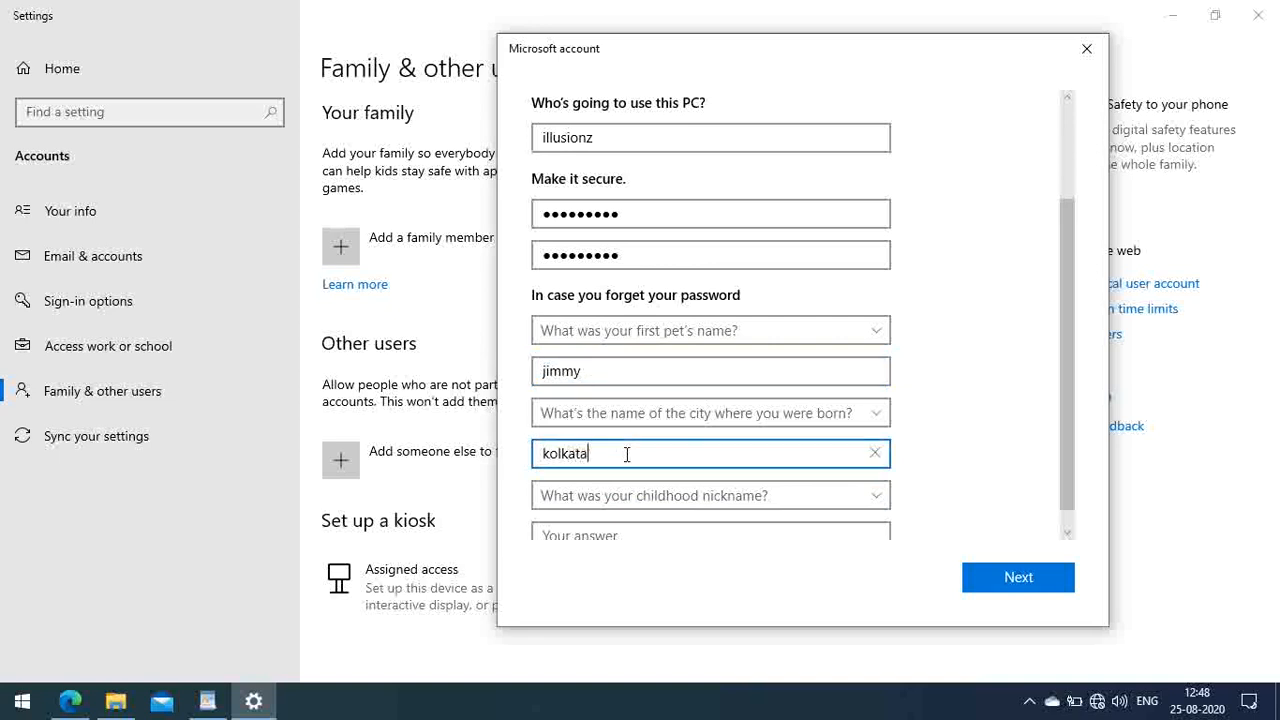
scroll(627, 454, "down", 1)
left_click(633, 514)
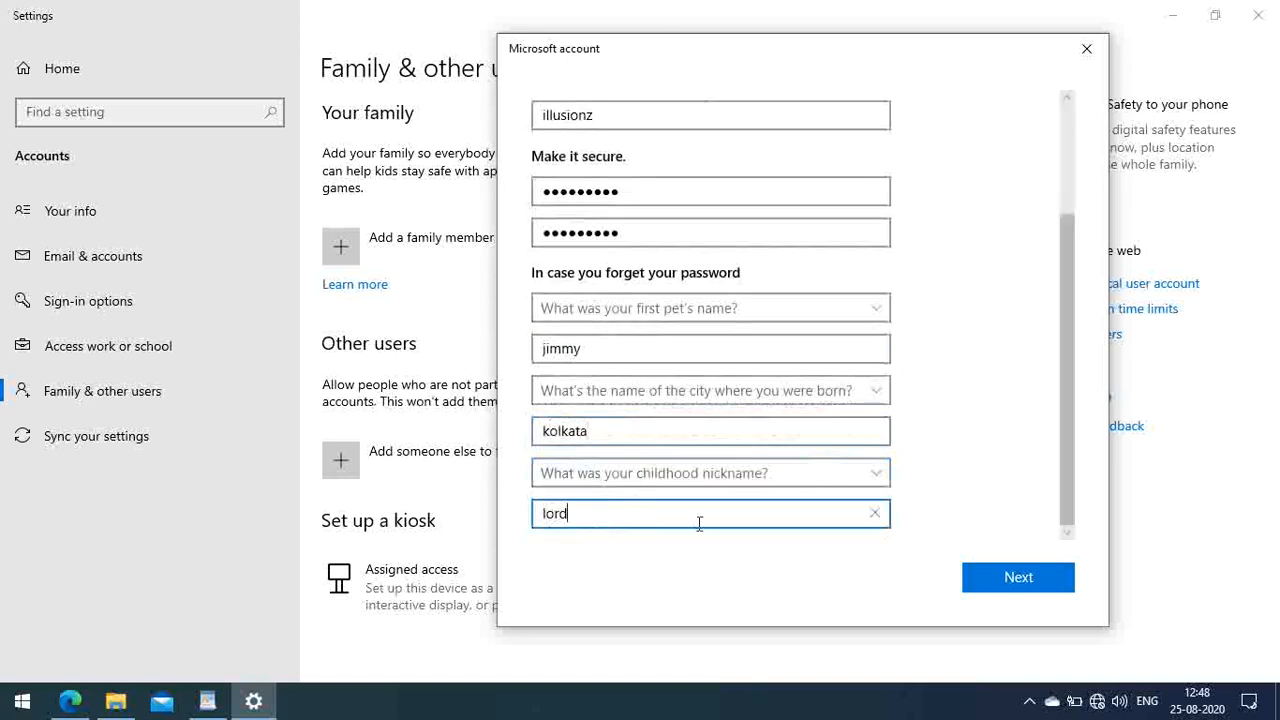
left_click(1022, 585)
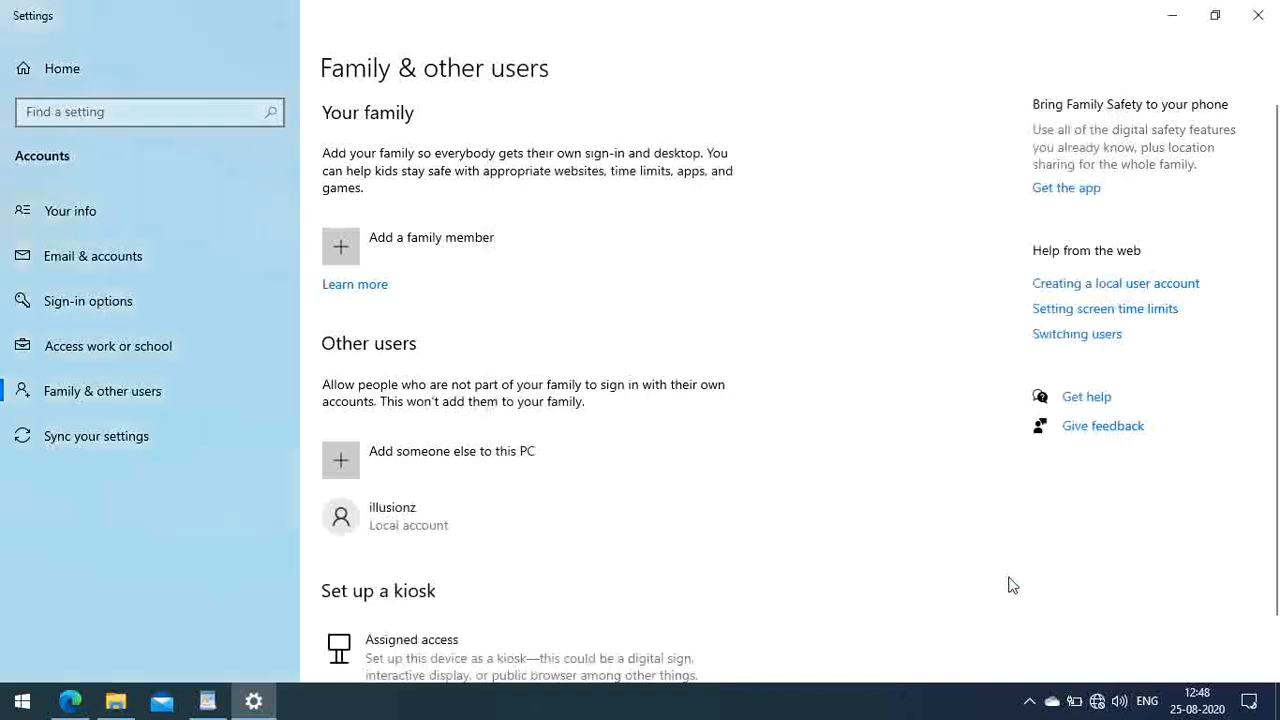
scroll(734, 420, "down", 1)
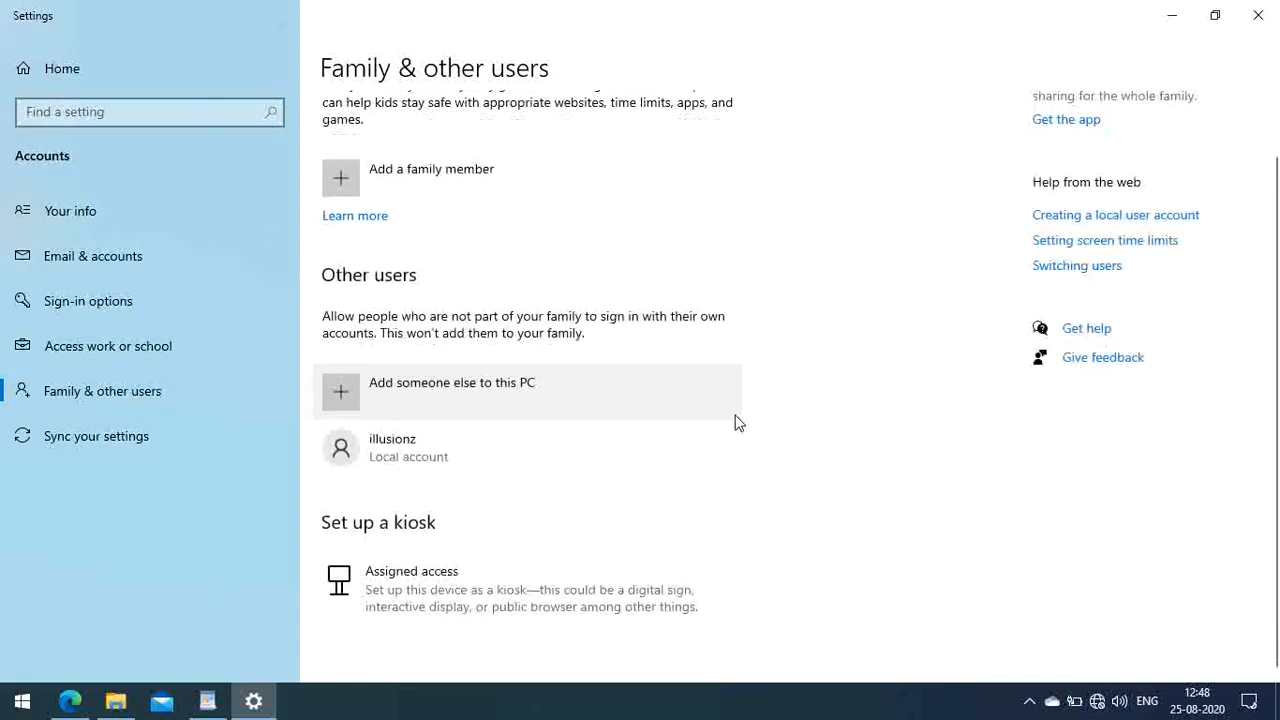
Step: Change the 'illusionz' account type from standard user to Administrator
left_click(414, 456)
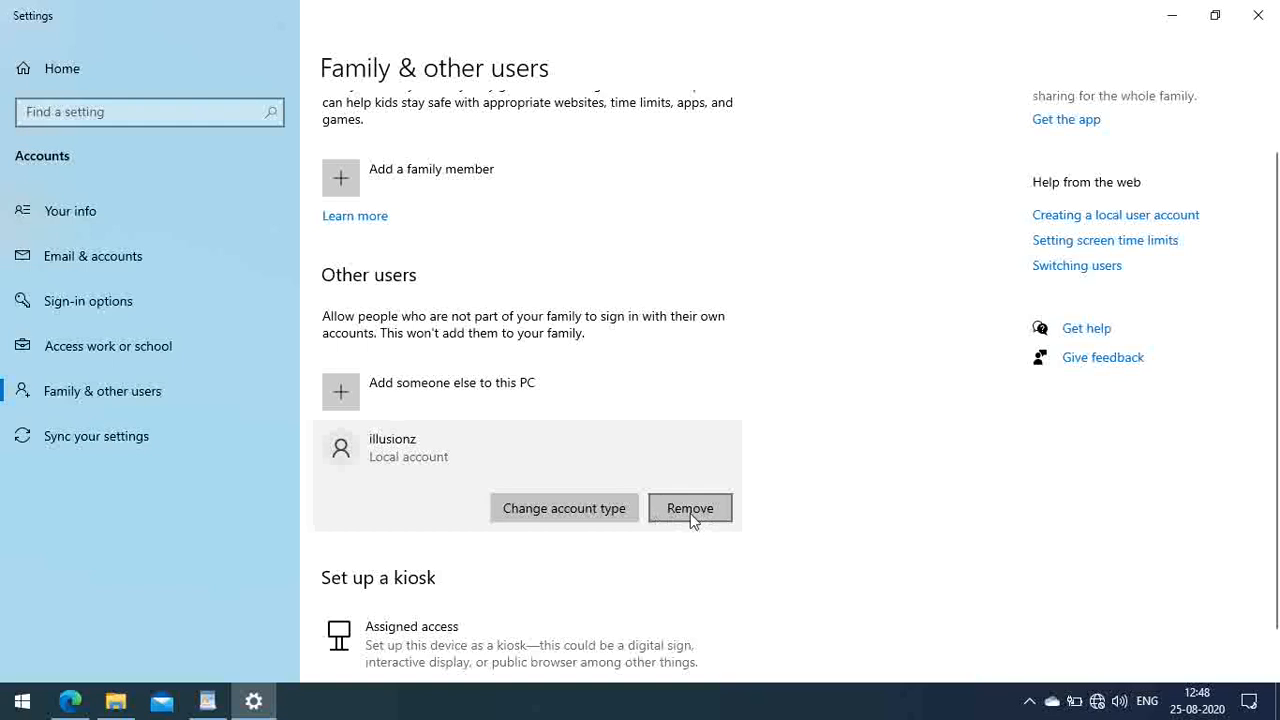
left_click(548, 512)
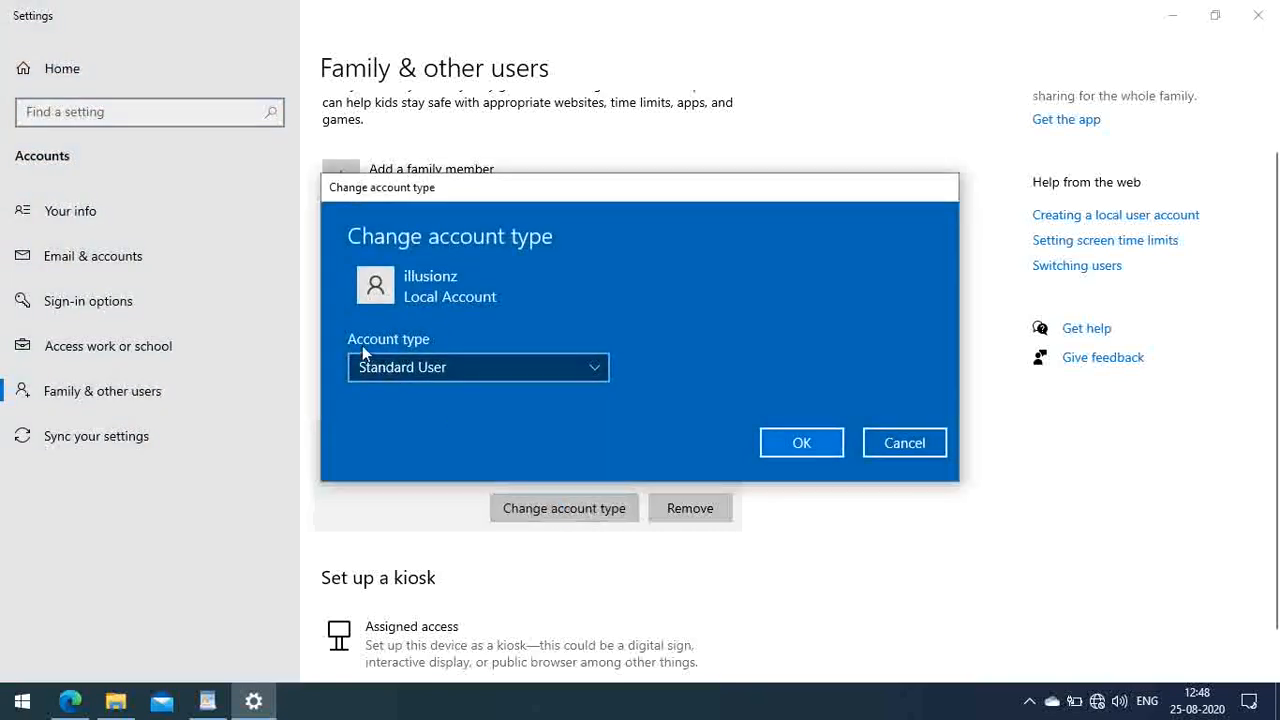
left_click(595, 370)
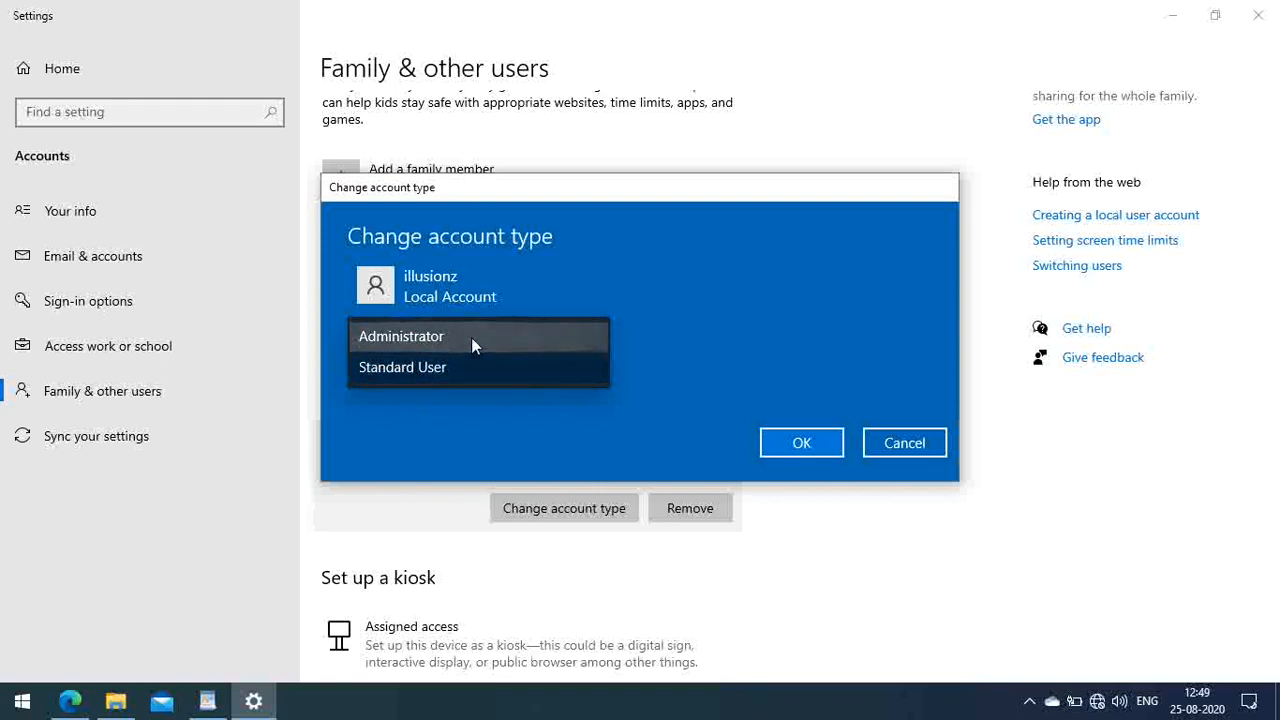
left_click(421, 340)
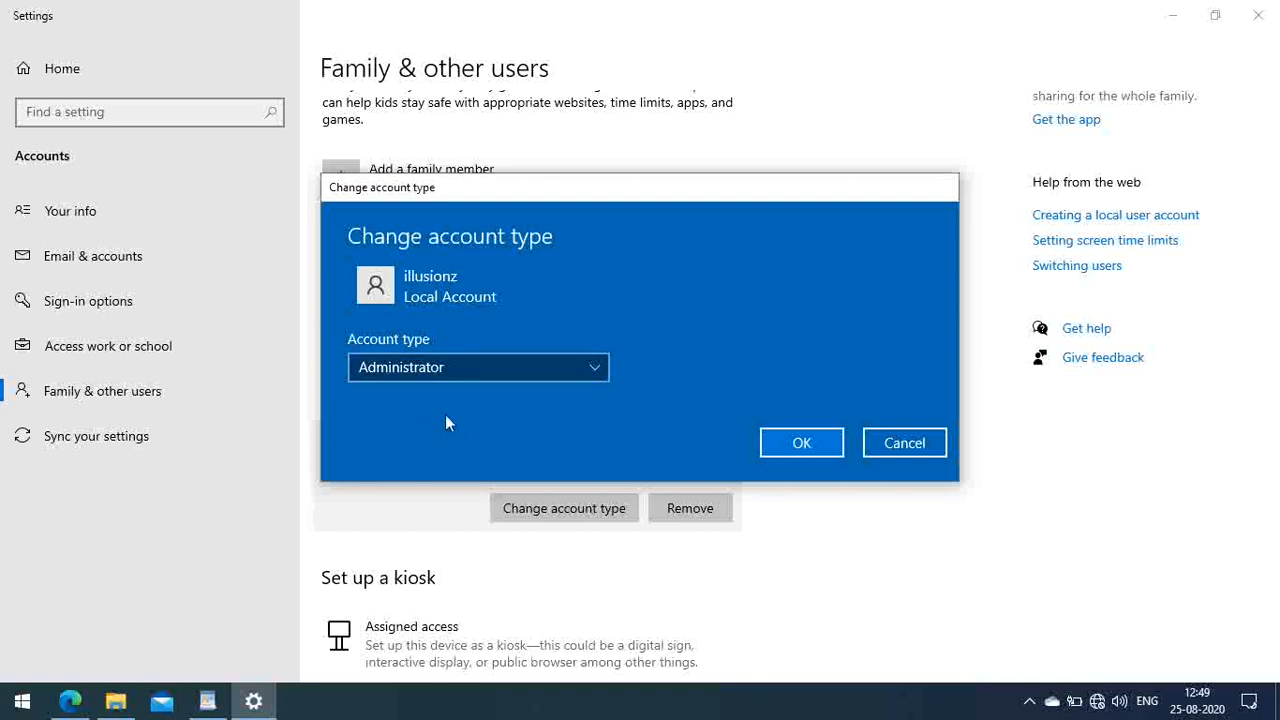
left_click(801, 446)
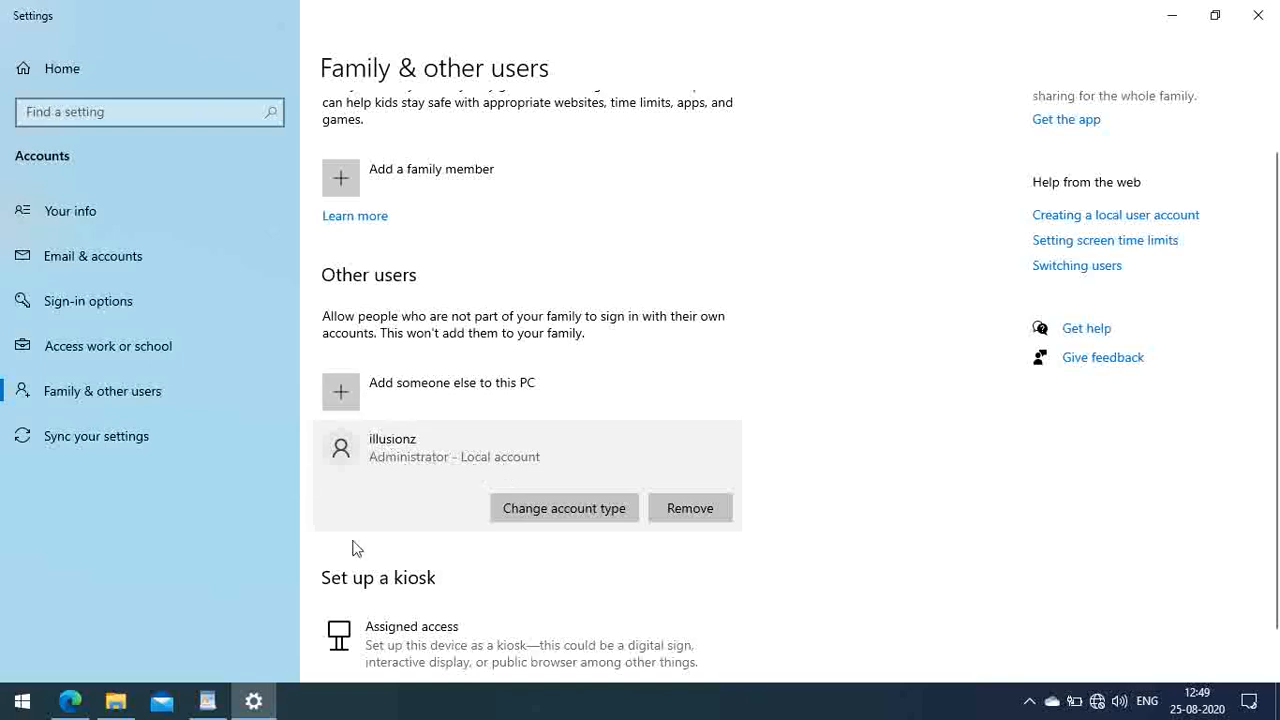
Step: Close Settings and view the account's Sign out option in the Start menu, then dismiss it
left_click(1258, 15)
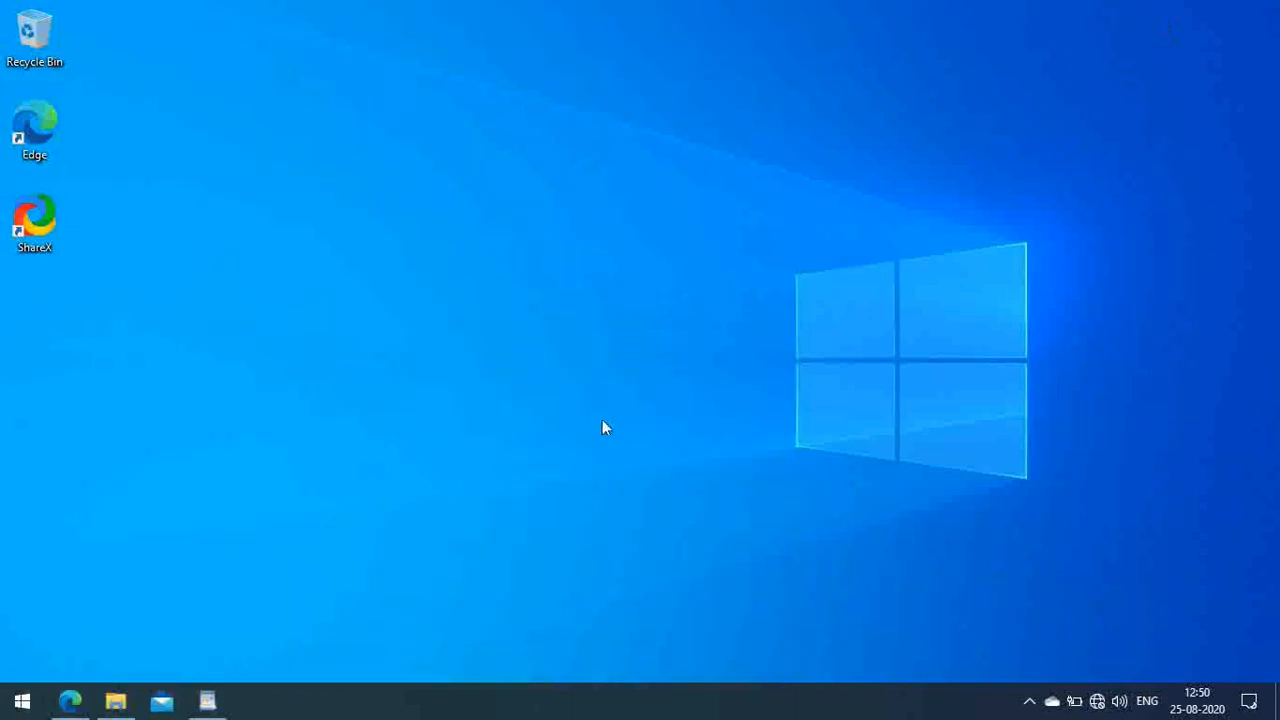
left_click(22, 700)
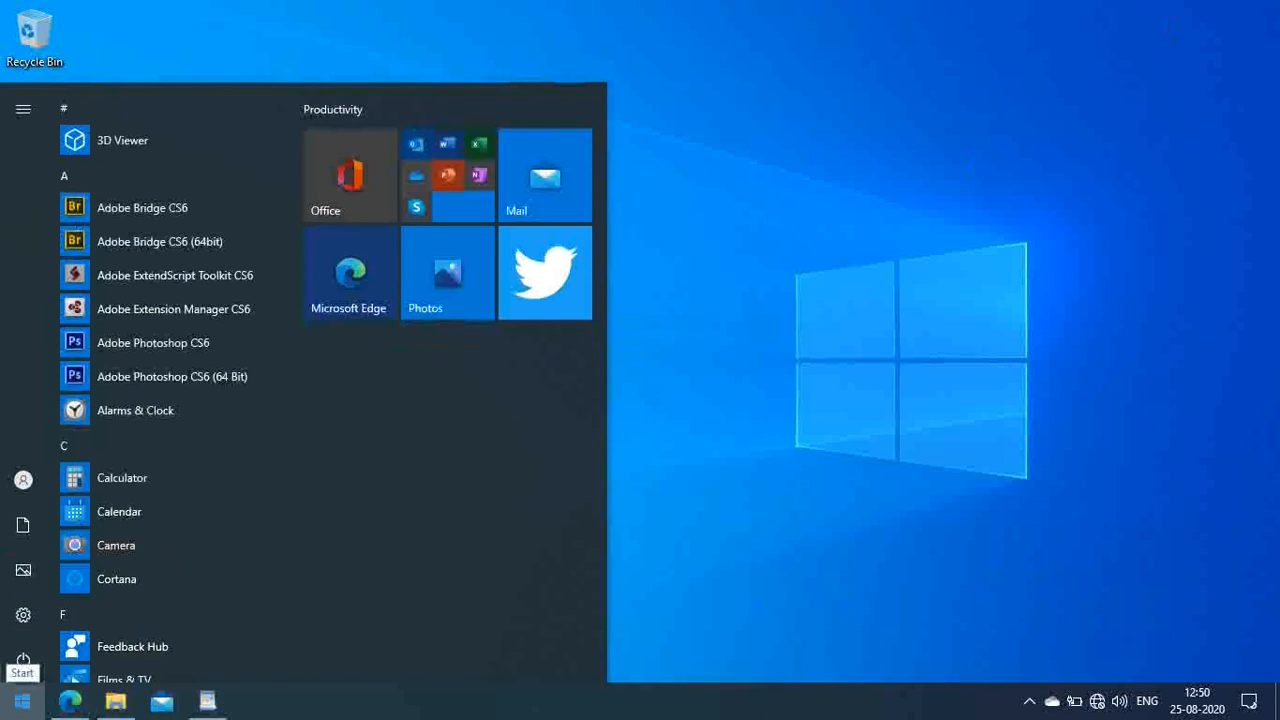
left_click(28, 481)
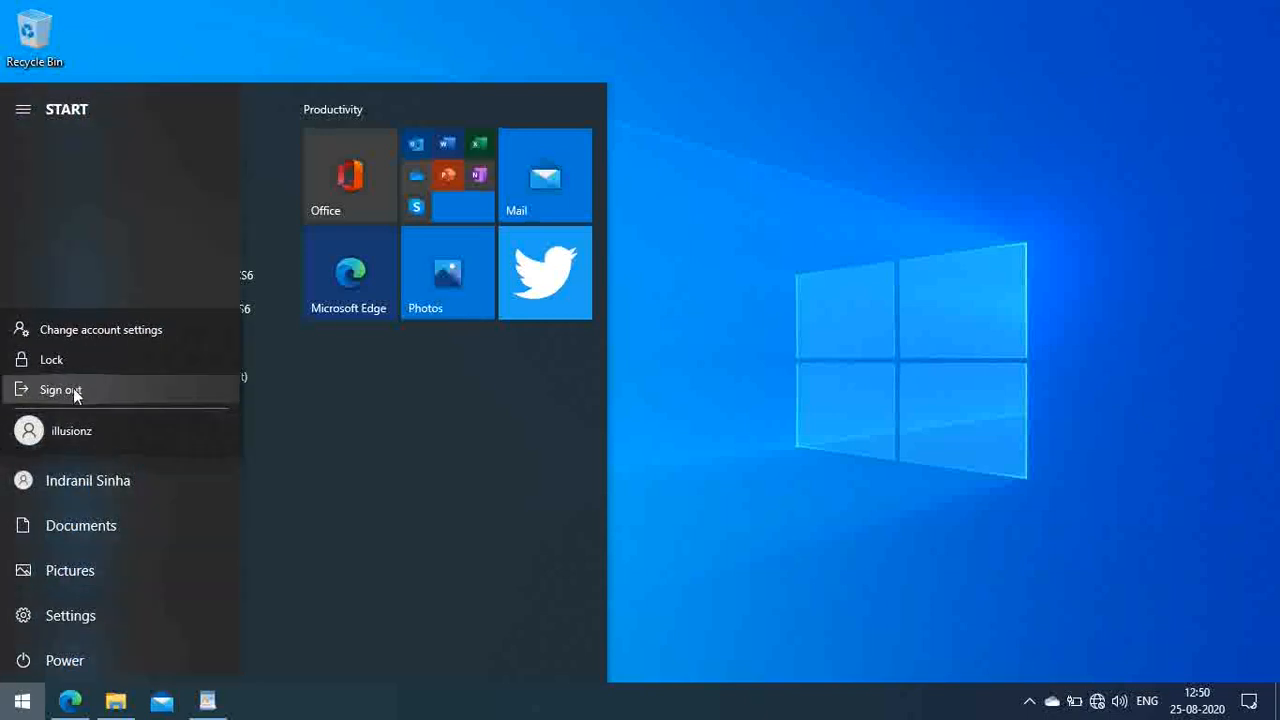
left_click(945, 604)
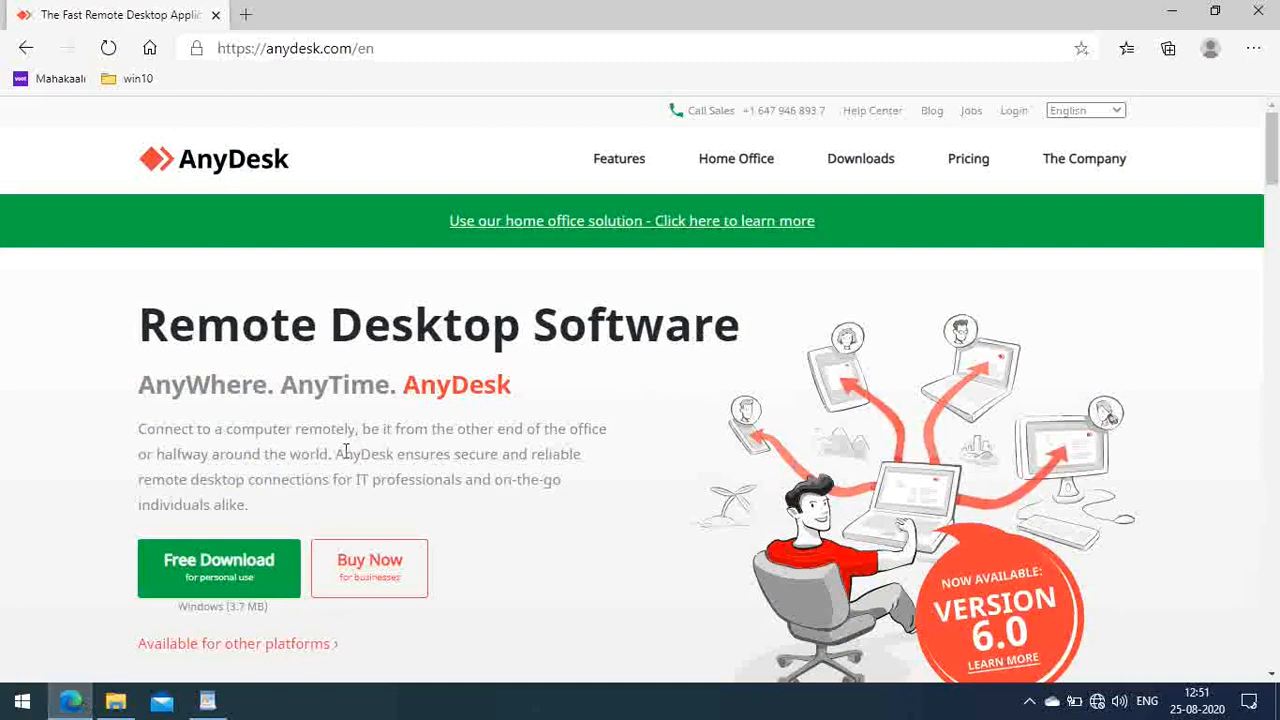
Step: Highlight 'Connect to a computer remotely' and the anydesk.com address, then open E:\software
left_click_drag(139, 428, 357, 424)
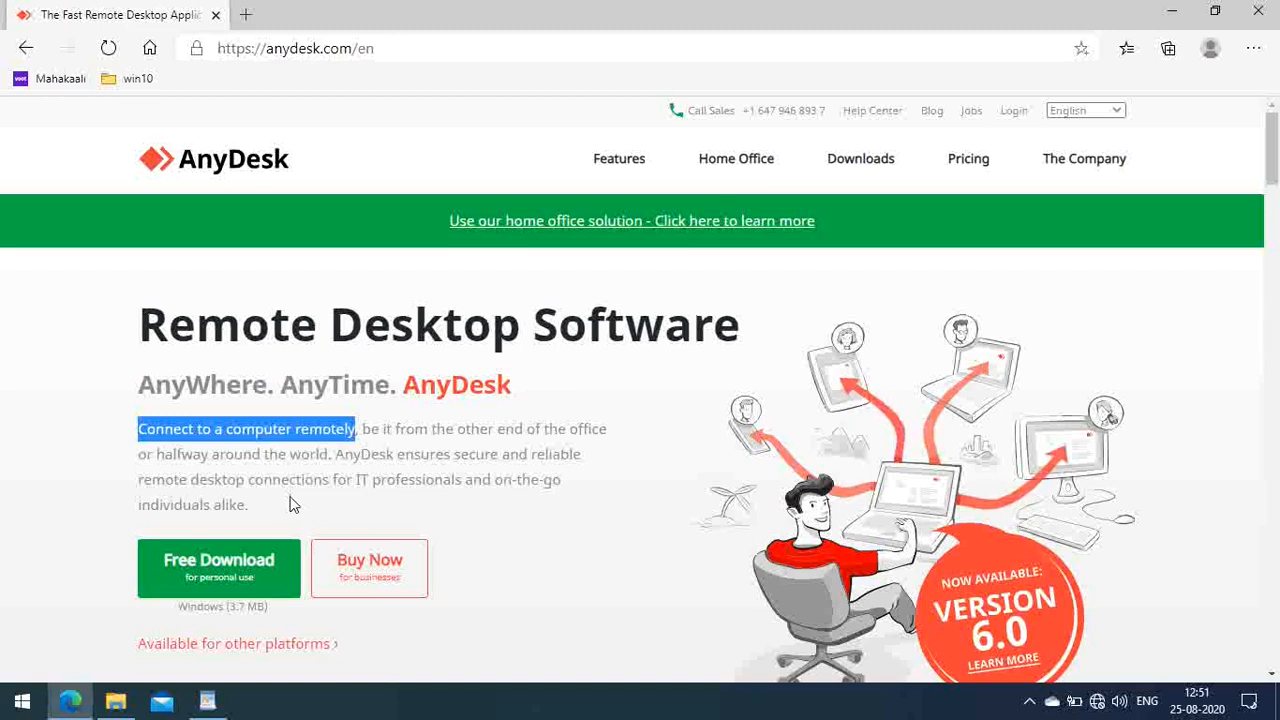
left_click(239, 457)
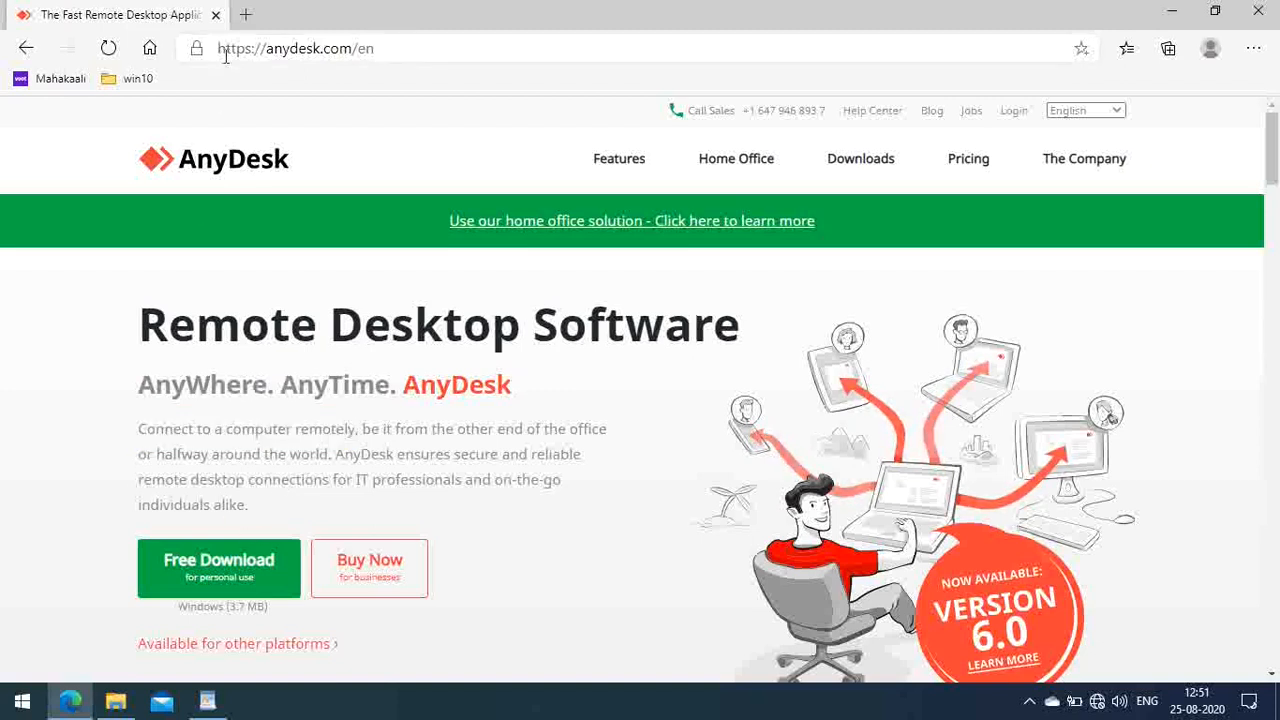
left_click_drag(219, 48, 394, 57)
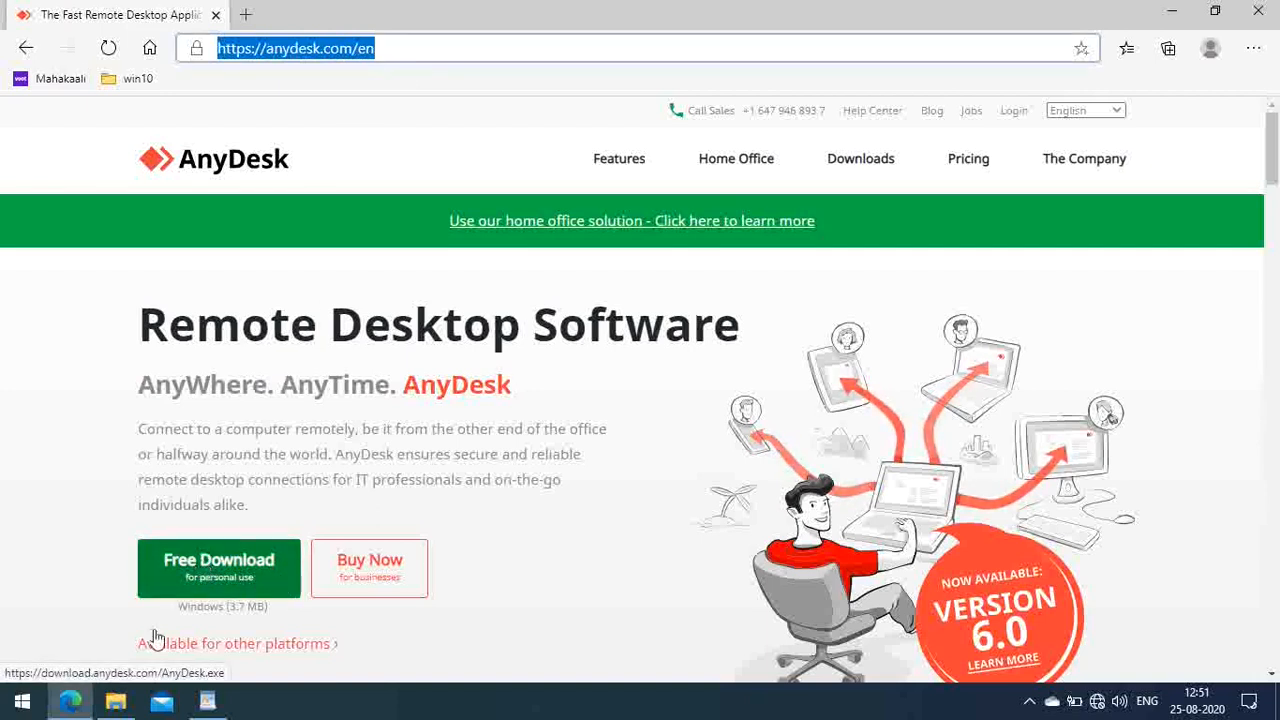
left_click(127, 708)
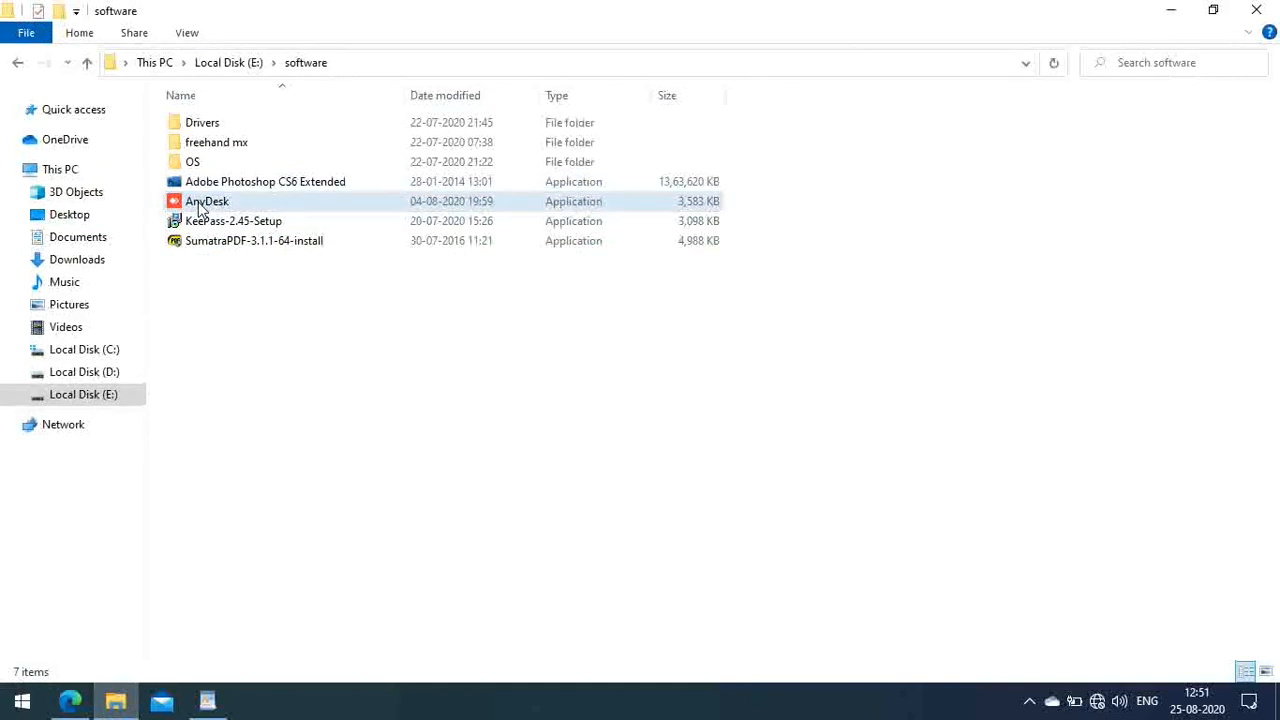
Step: Run AnyDesk from the software folder, select this PC's desk ID, and focus the Remote Desk field
left_click(200, 205)
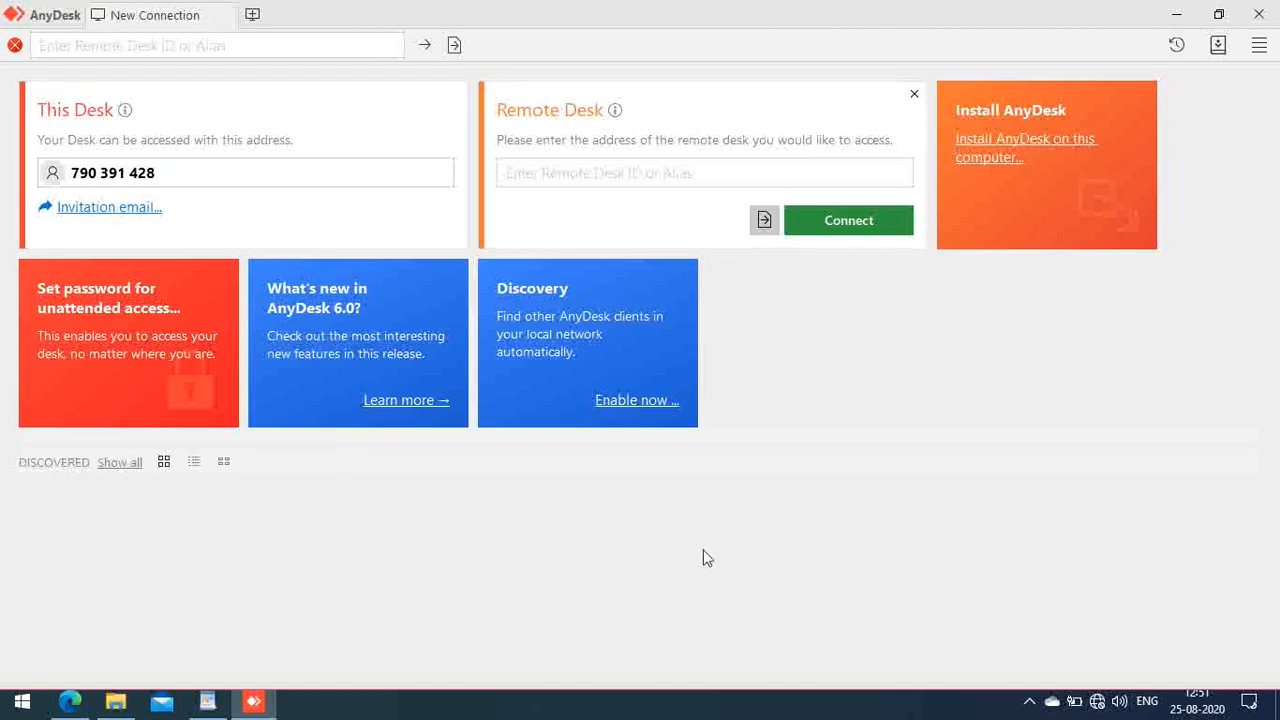
left_click(588, 176)
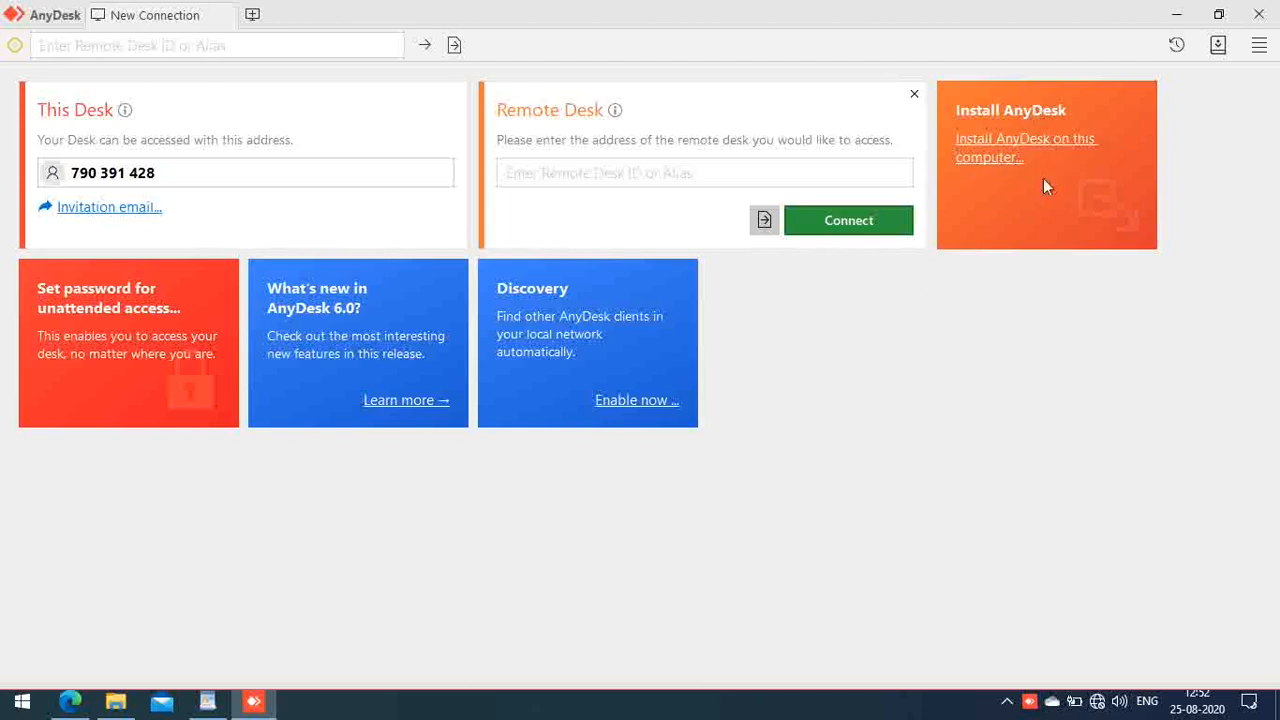
left_click(715, 170)
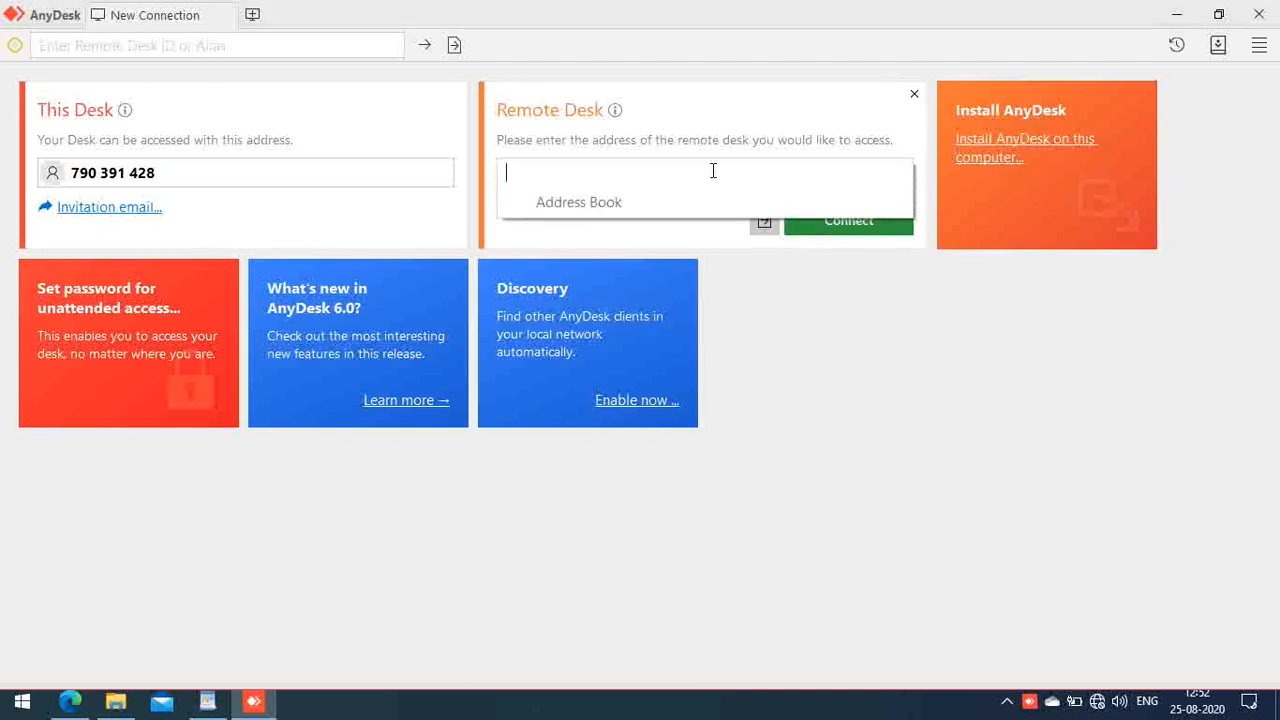
left_click(222, 174)
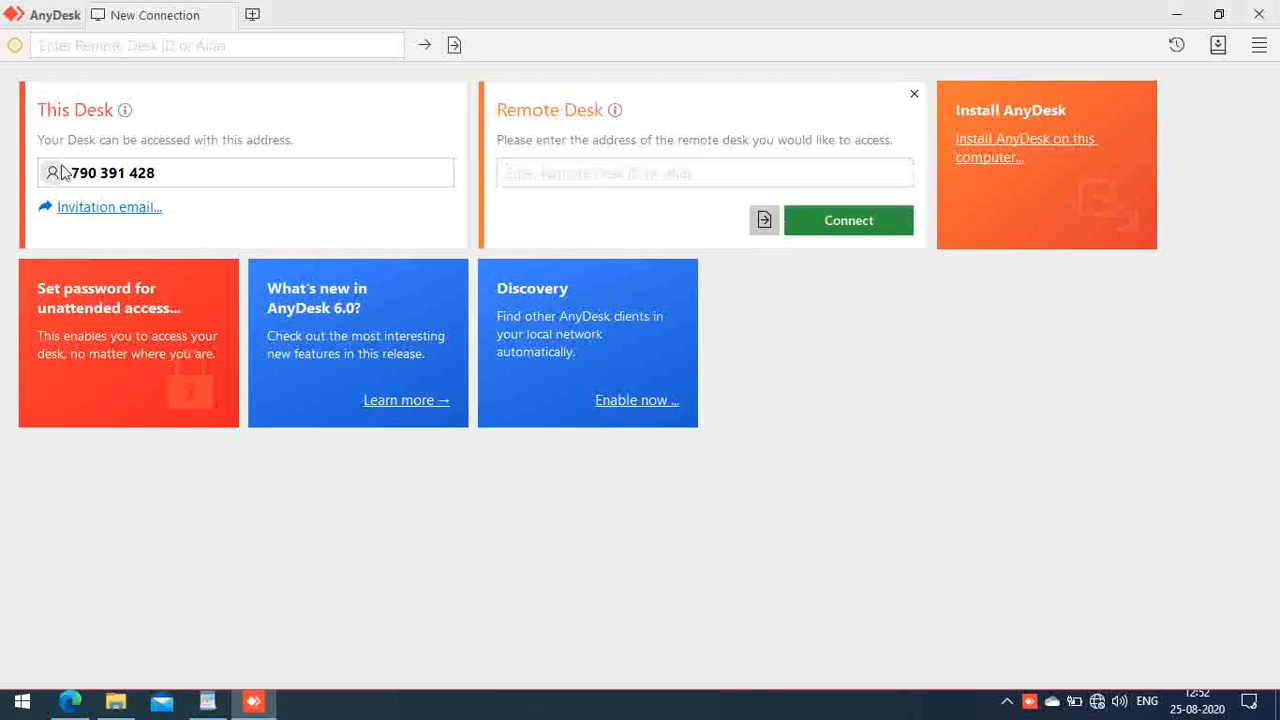
double_click(161, 172)
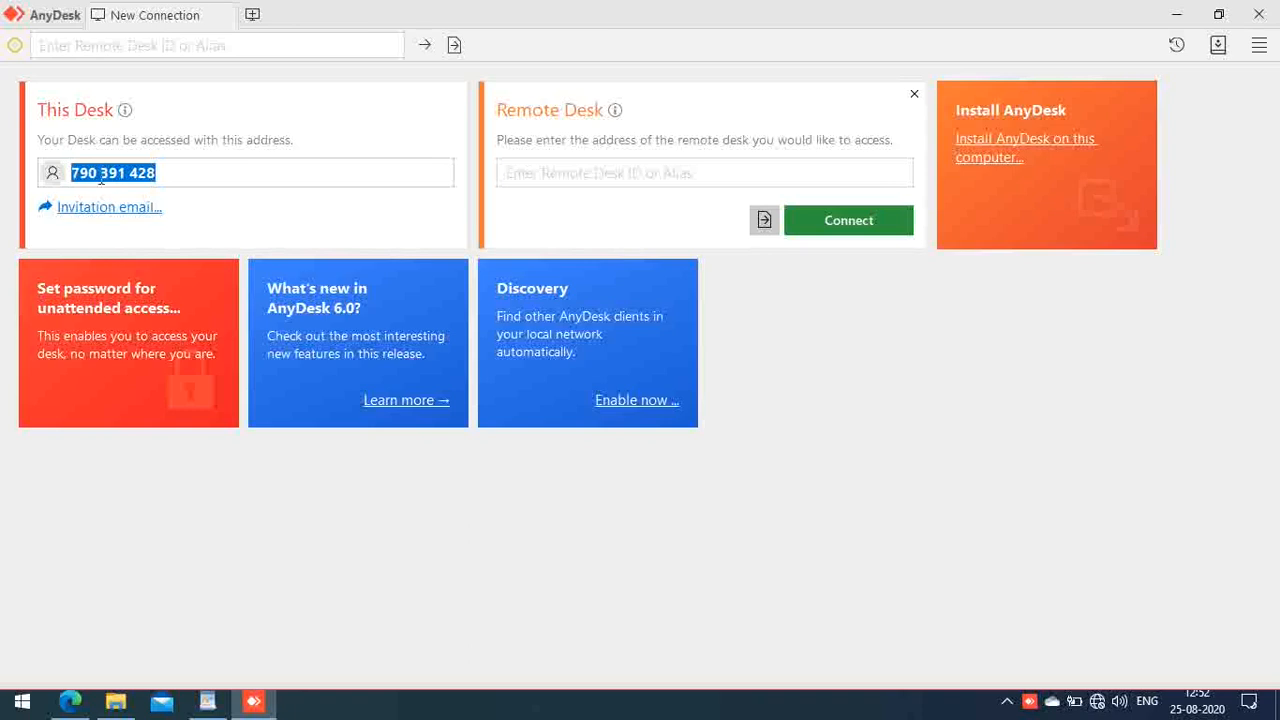
left_click(521, 176)
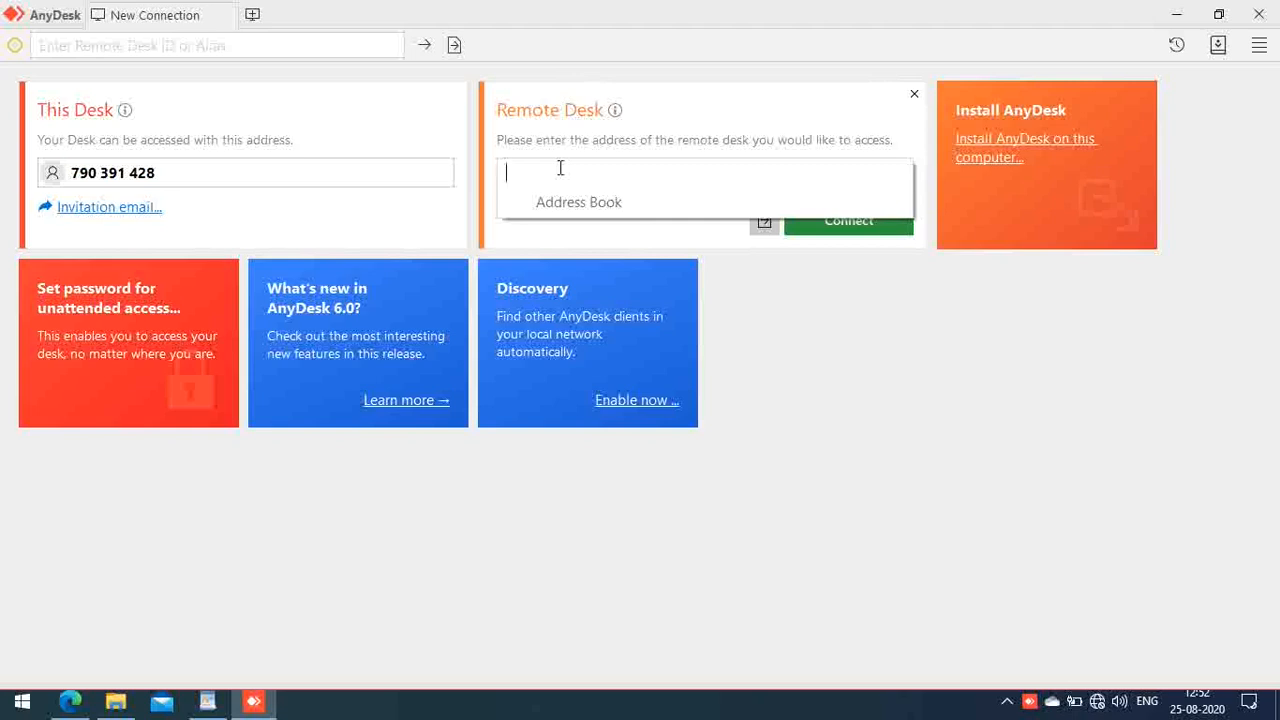
Step: Connect to the remote computer's AnyDesk address and allow AnyDesk through the firewall on private networks
type("11545")
key("Return")
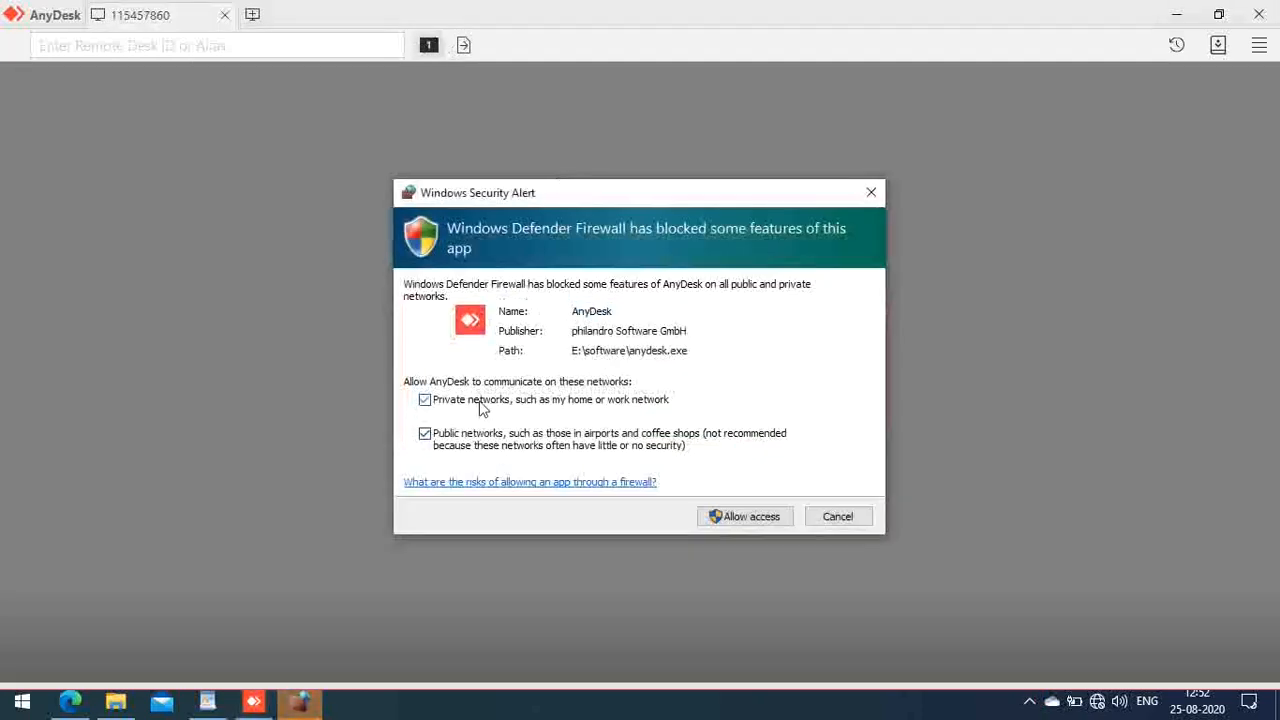
left_click(472, 408)
left_click(745, 516)
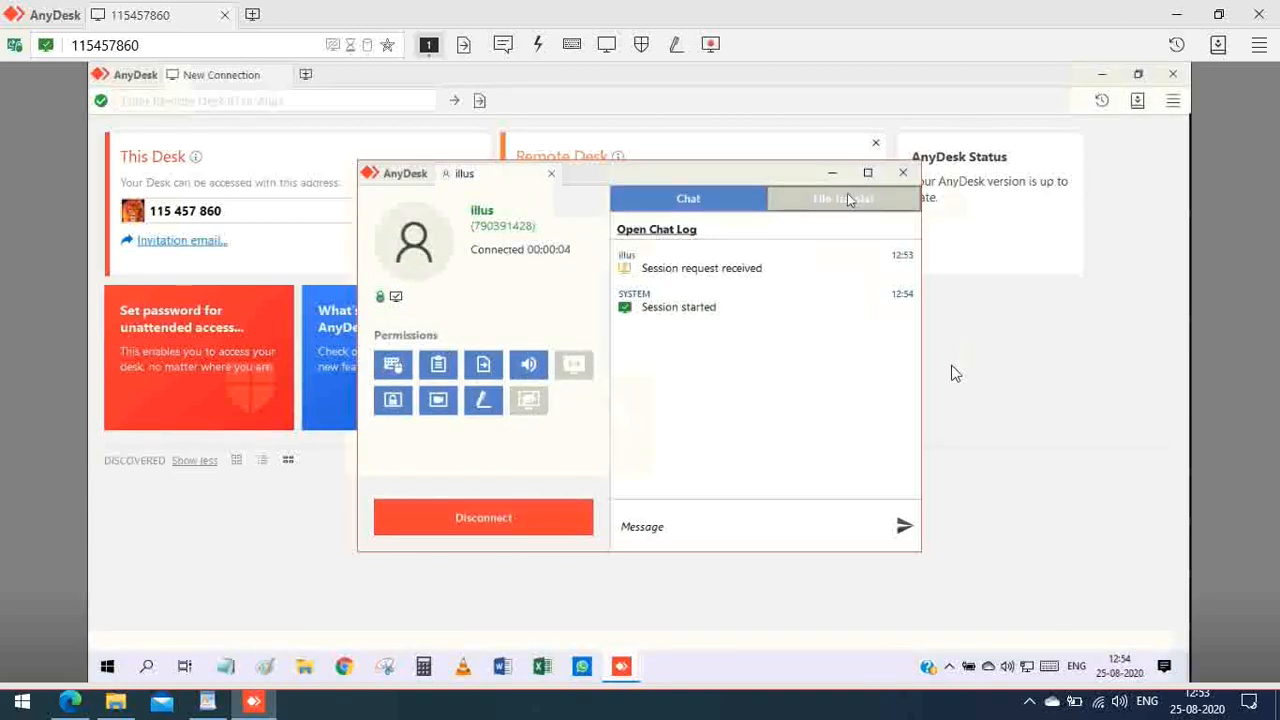
Step: Minimize the remote AnyDesk windows, refresh the remote desktop, and open its account settings
left_click(1100, 75)
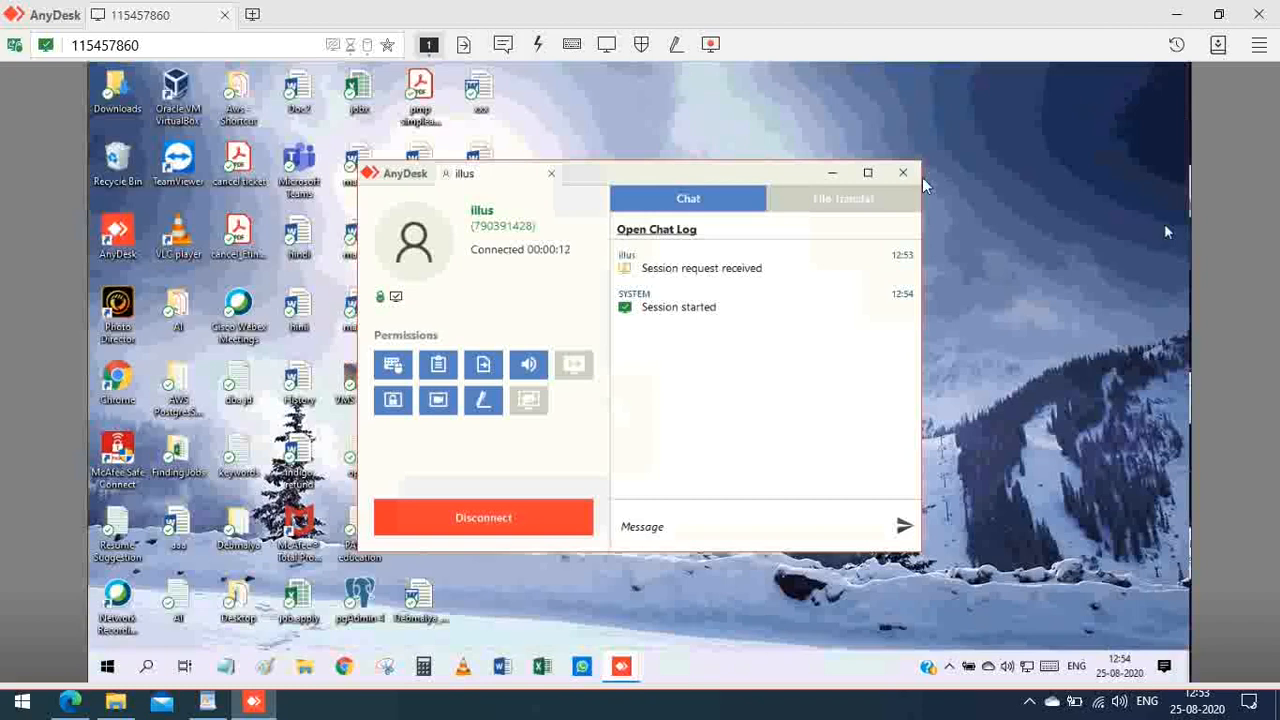
left_click(833, 176)
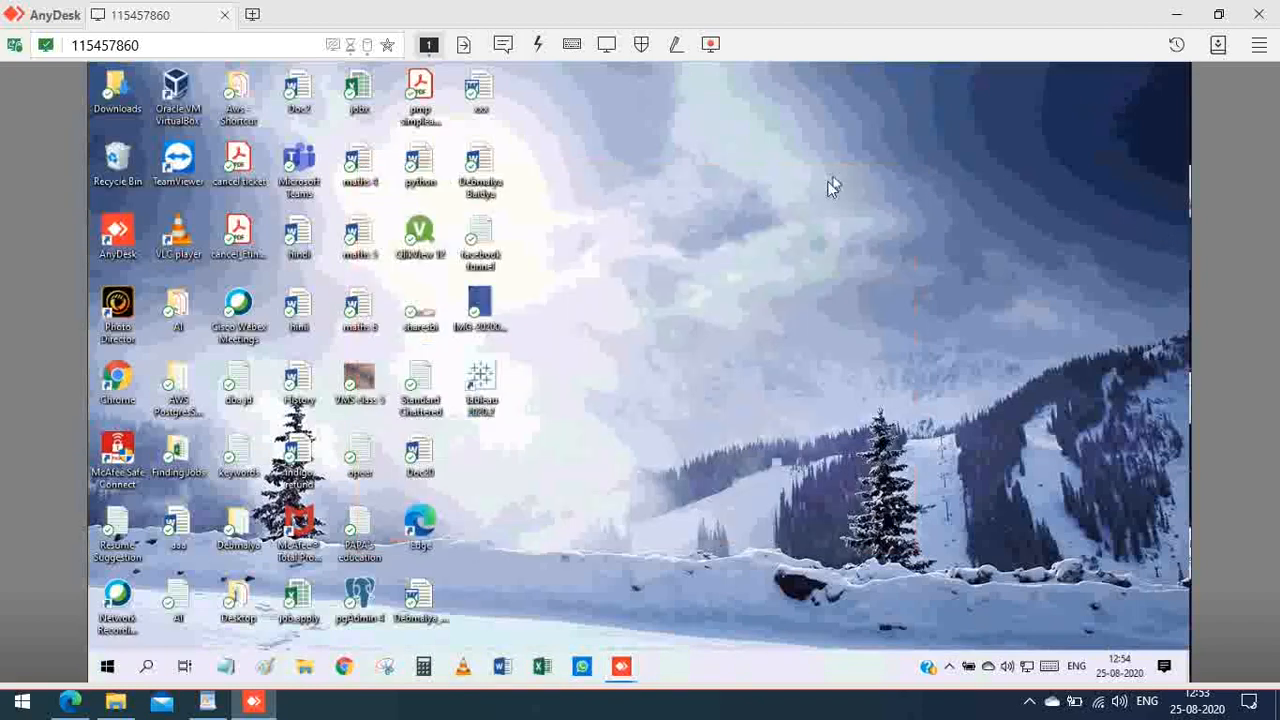
right_click(660, 239)
left_click(656, 232)
left_click(109, 675)
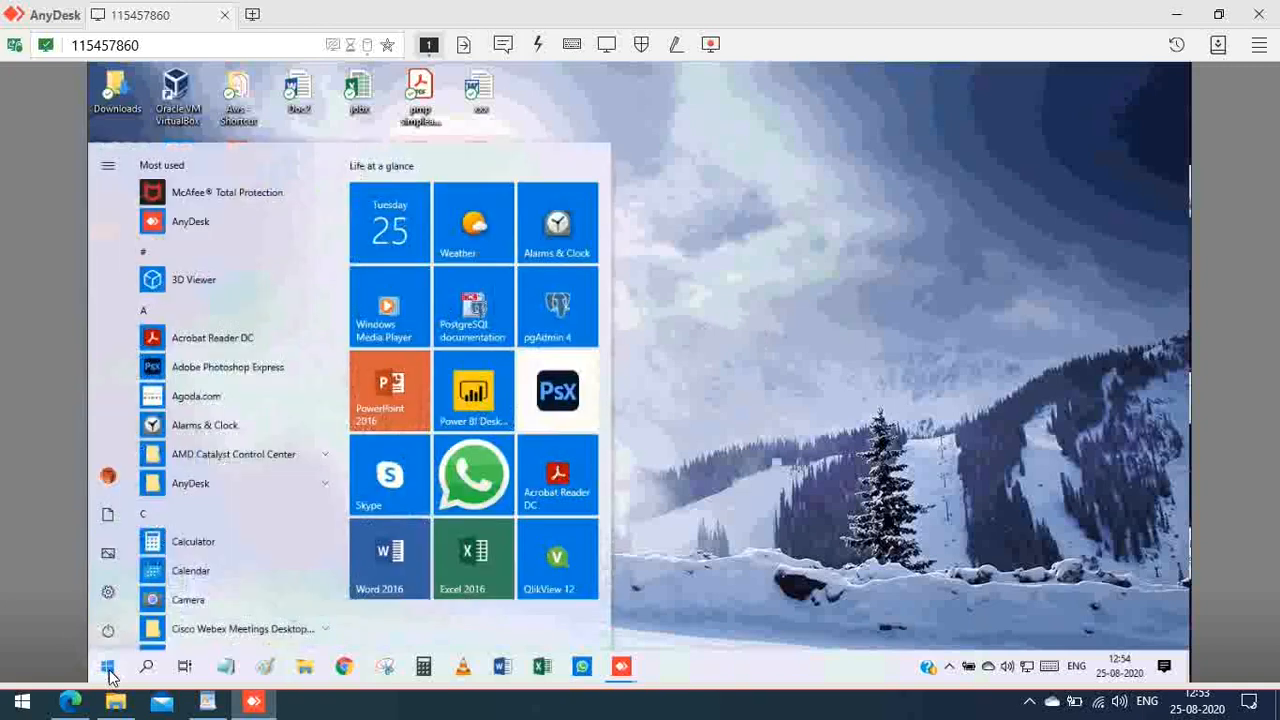
left_click(109, 481)
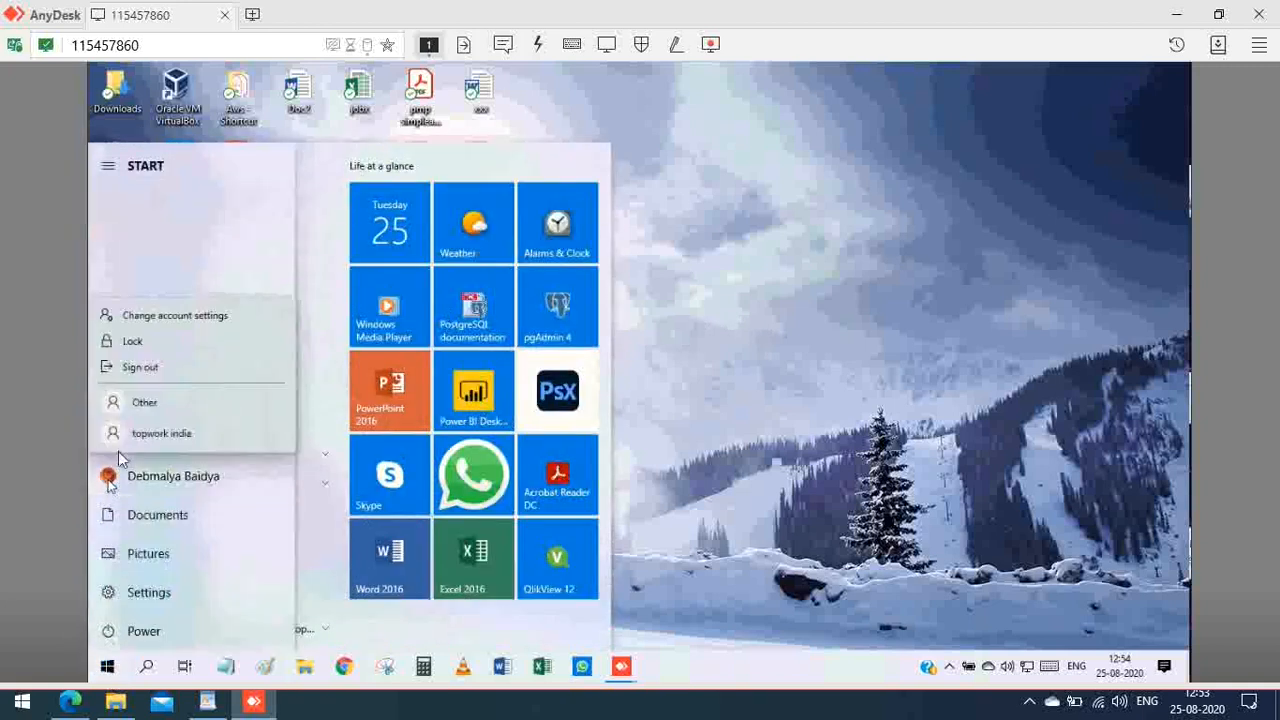
left_click(164, 317)
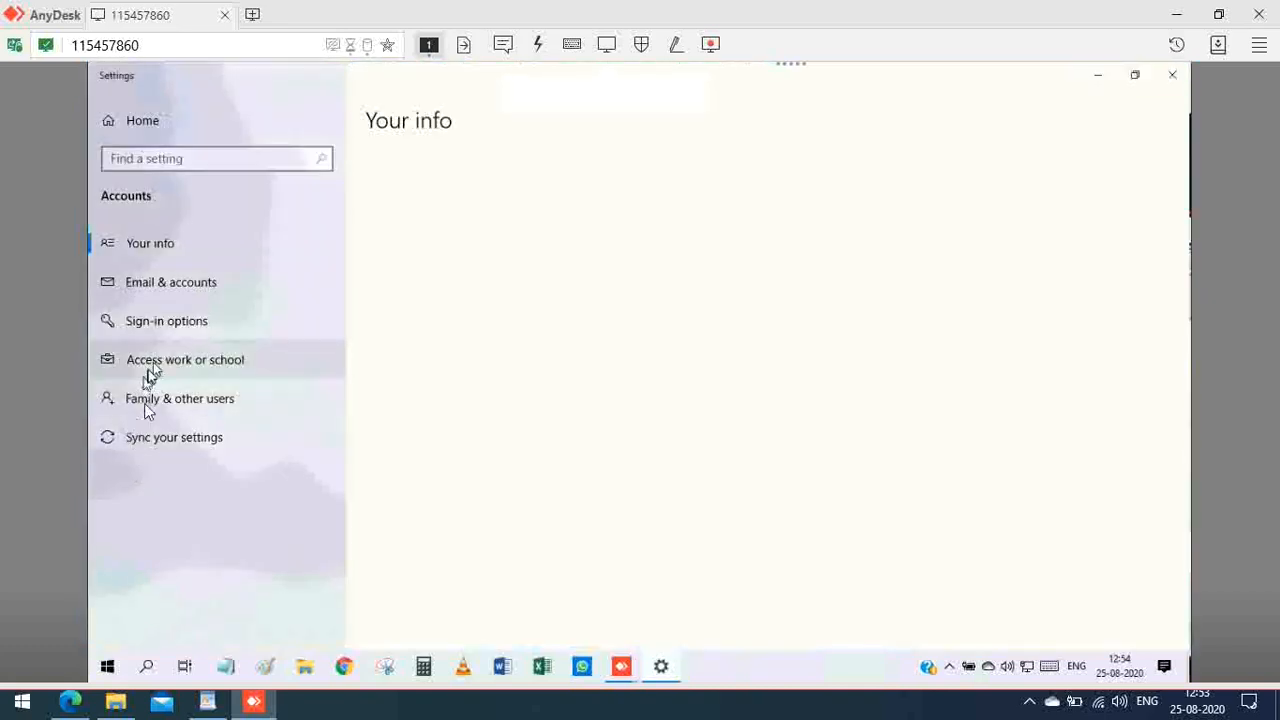
Step: Go to Family & other users on the remote PC and start adding someone else
left_click(145, 408)
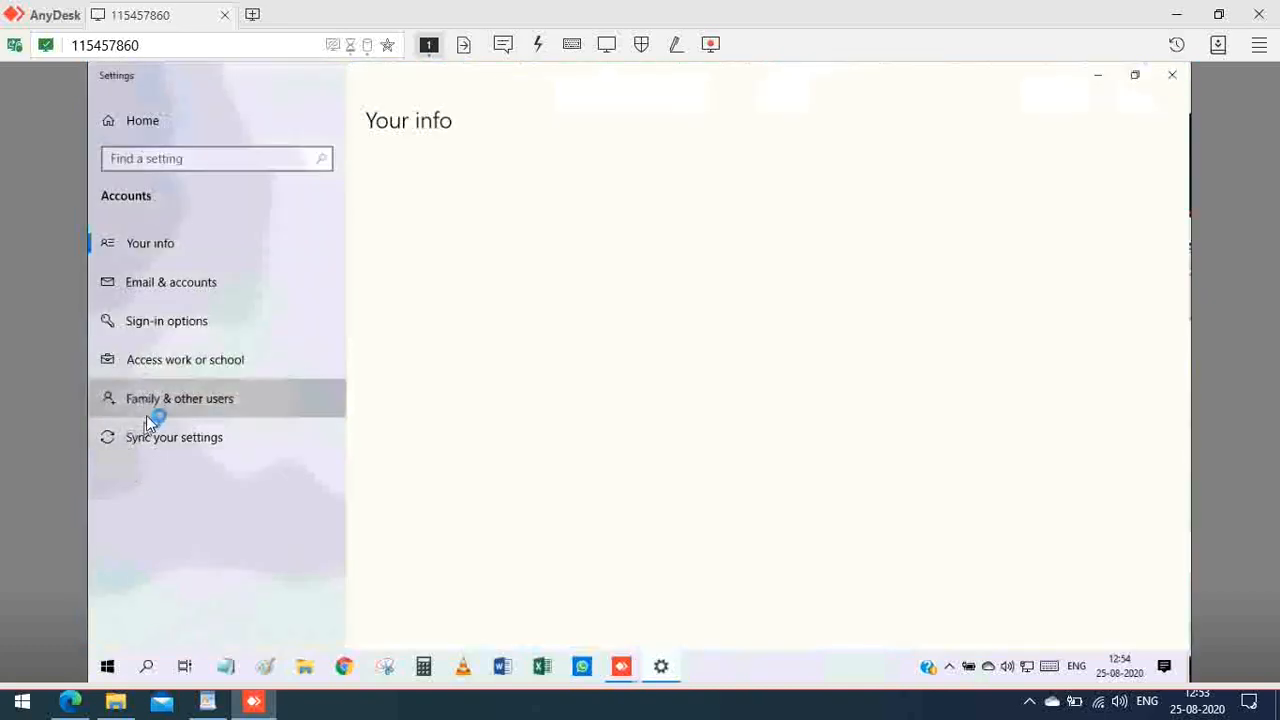
left_click(197, 404)
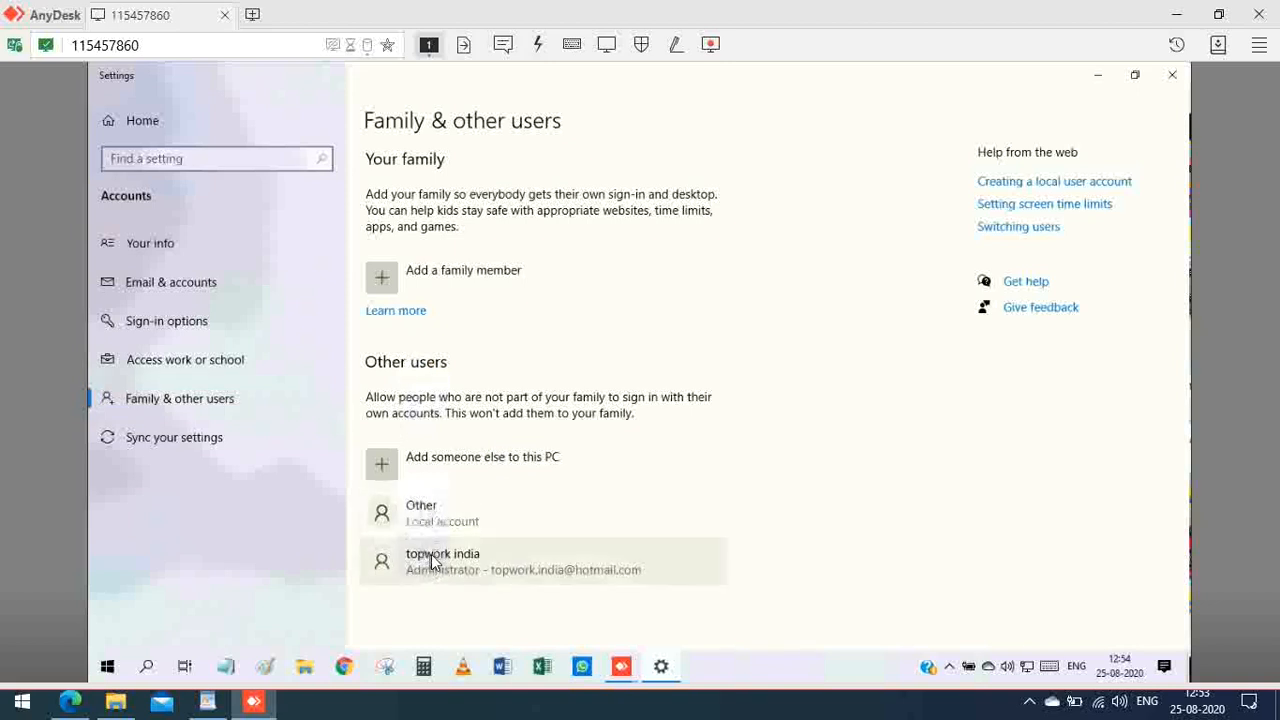
left_click(383, 466)
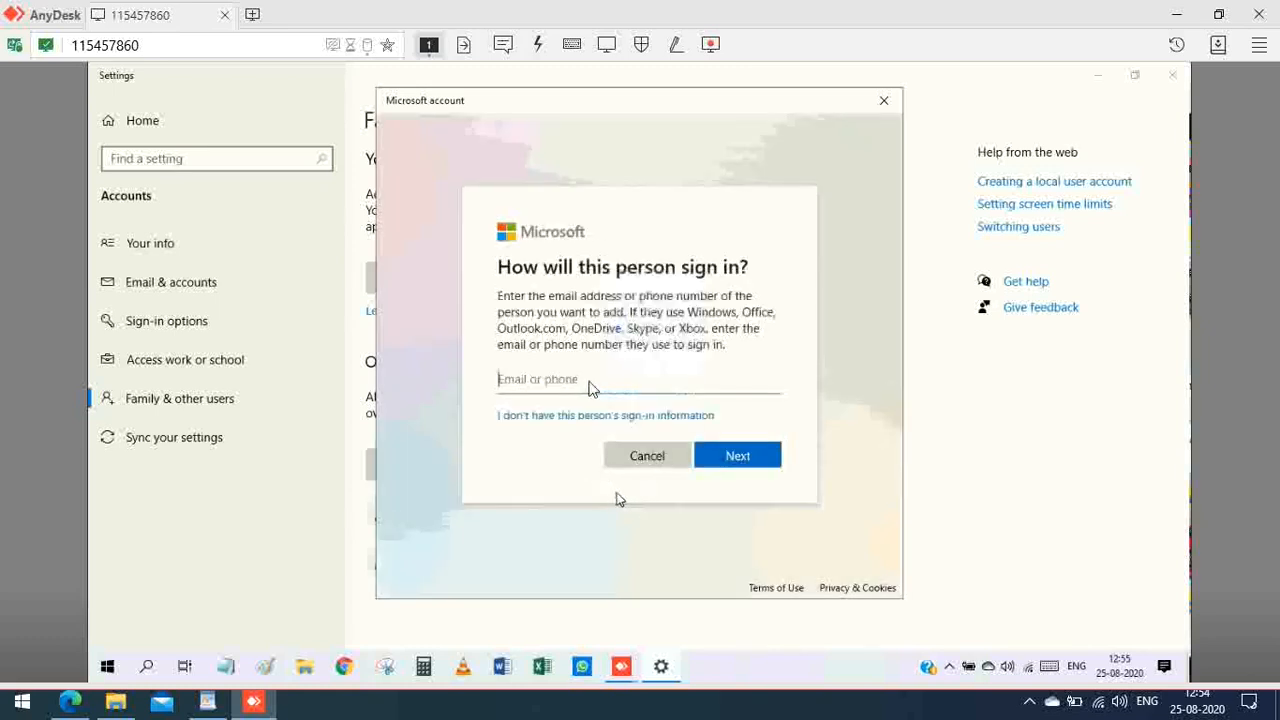
Step: Start a local user without a Microsoft account named tempo, entering and confirming its password
left_click(617, 420)
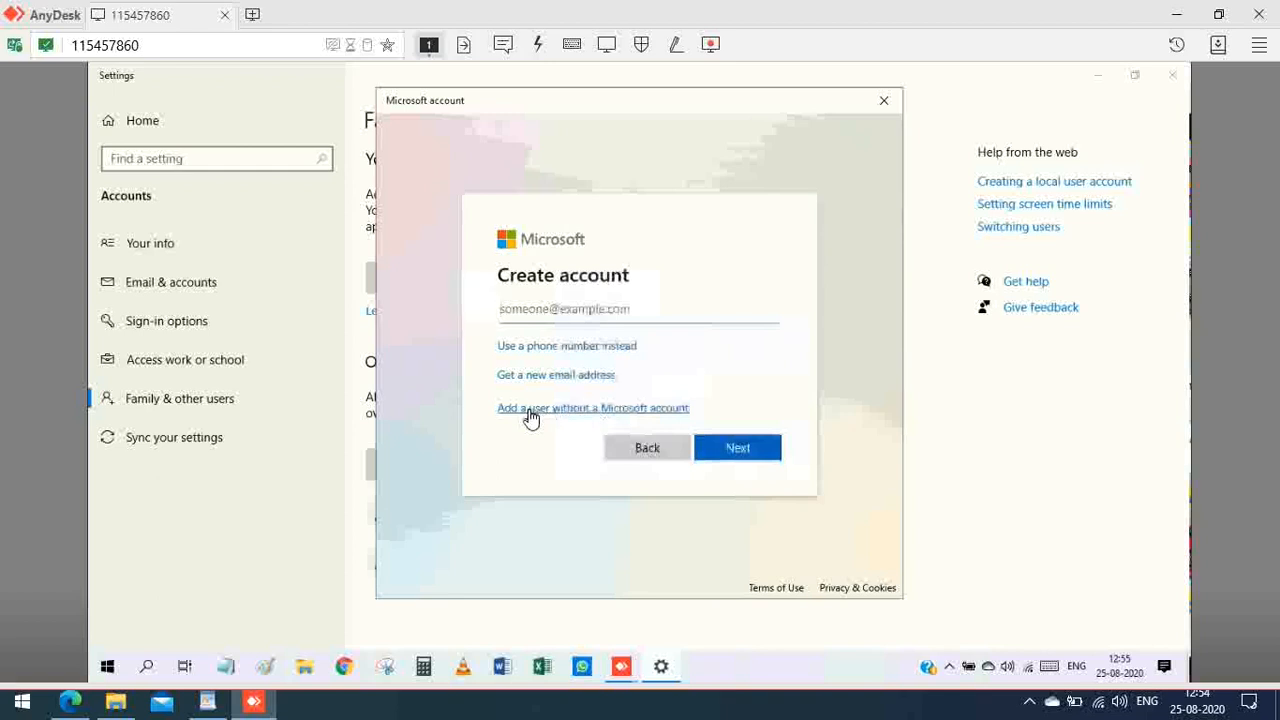
left_click(533, 410)
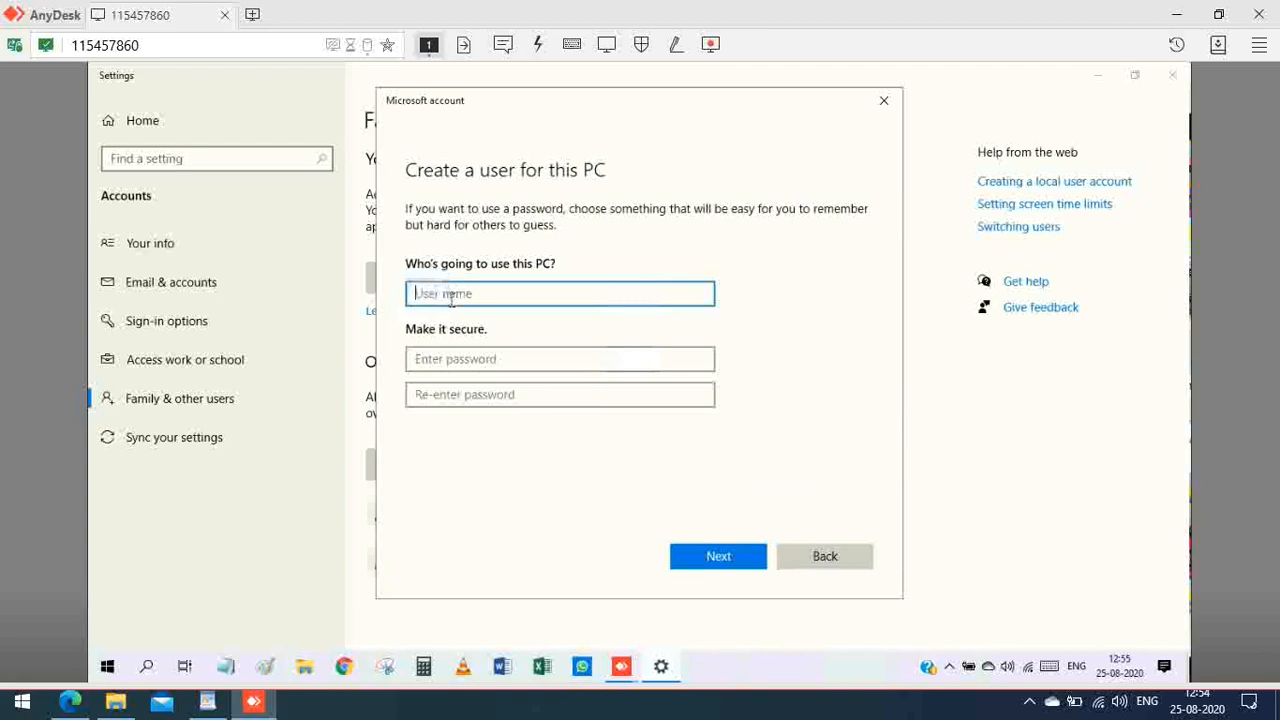
type("tempo")
left_click(478, 360)
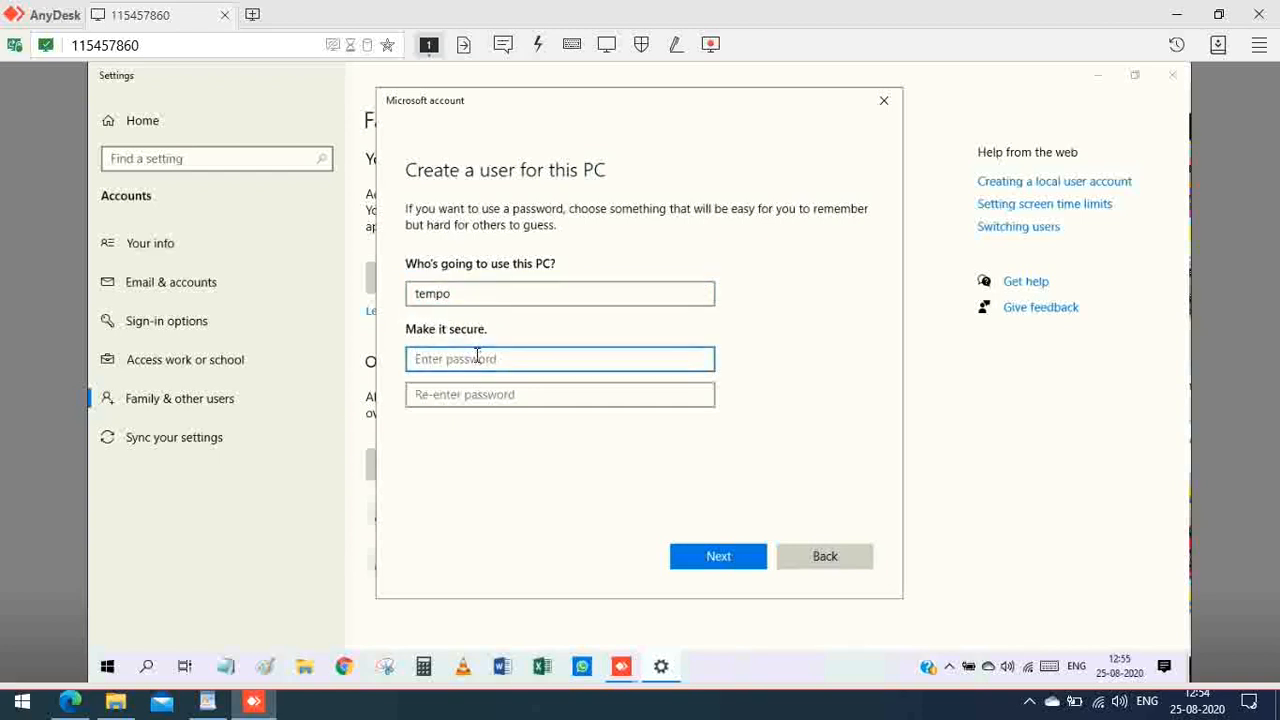
type("••")
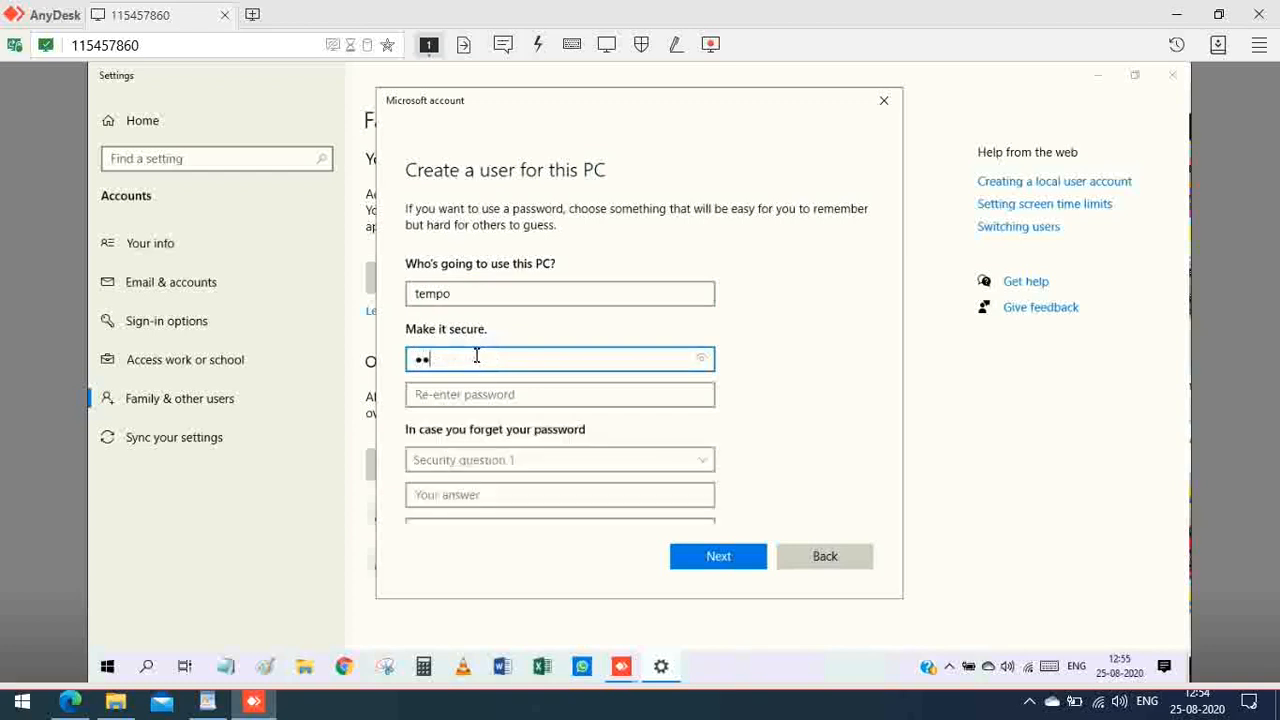
type("••••")
left_click(462, 396)
type("•••")
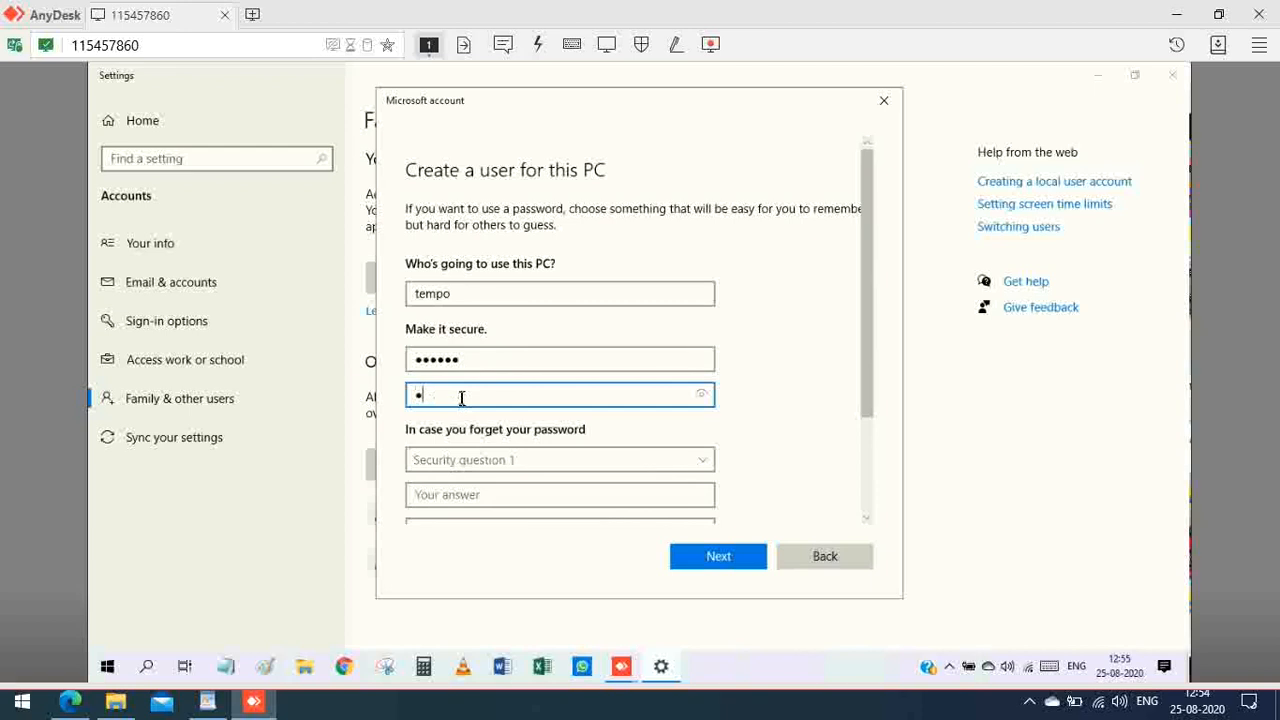
type("•••")
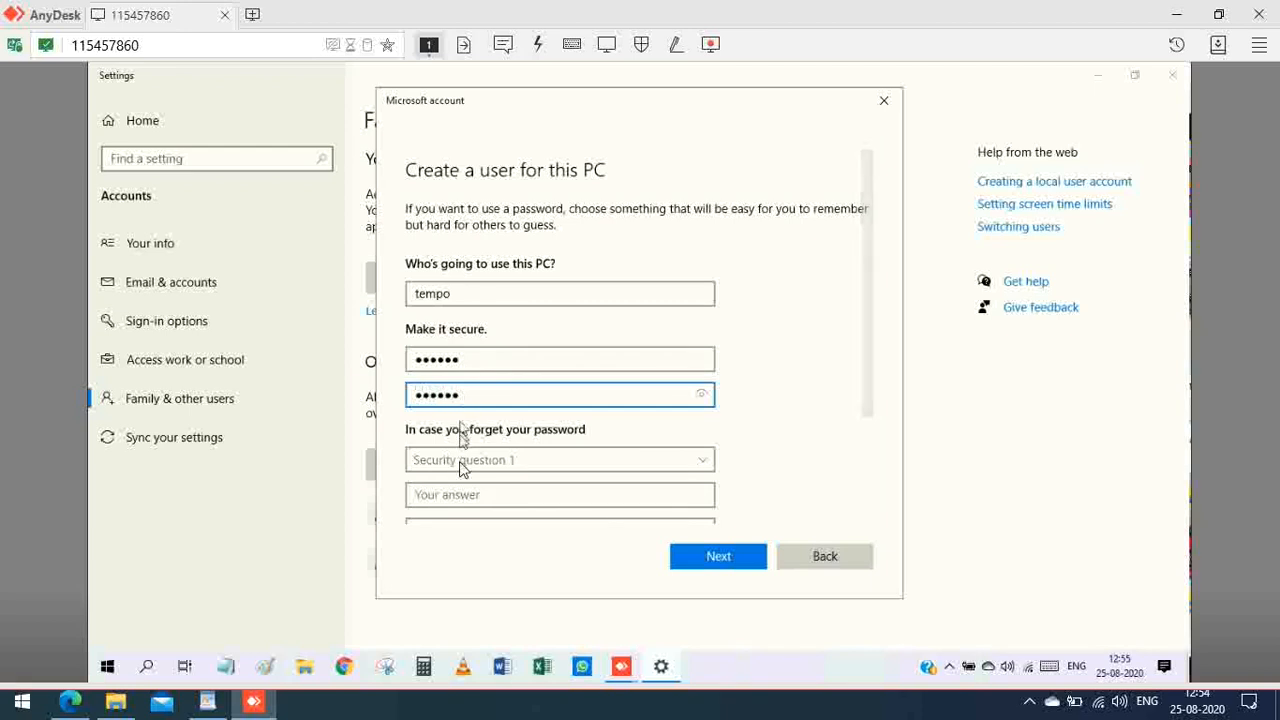
Step: Set the first-pet's-name and birth-city security questions with their answers
left_click(459, 461)
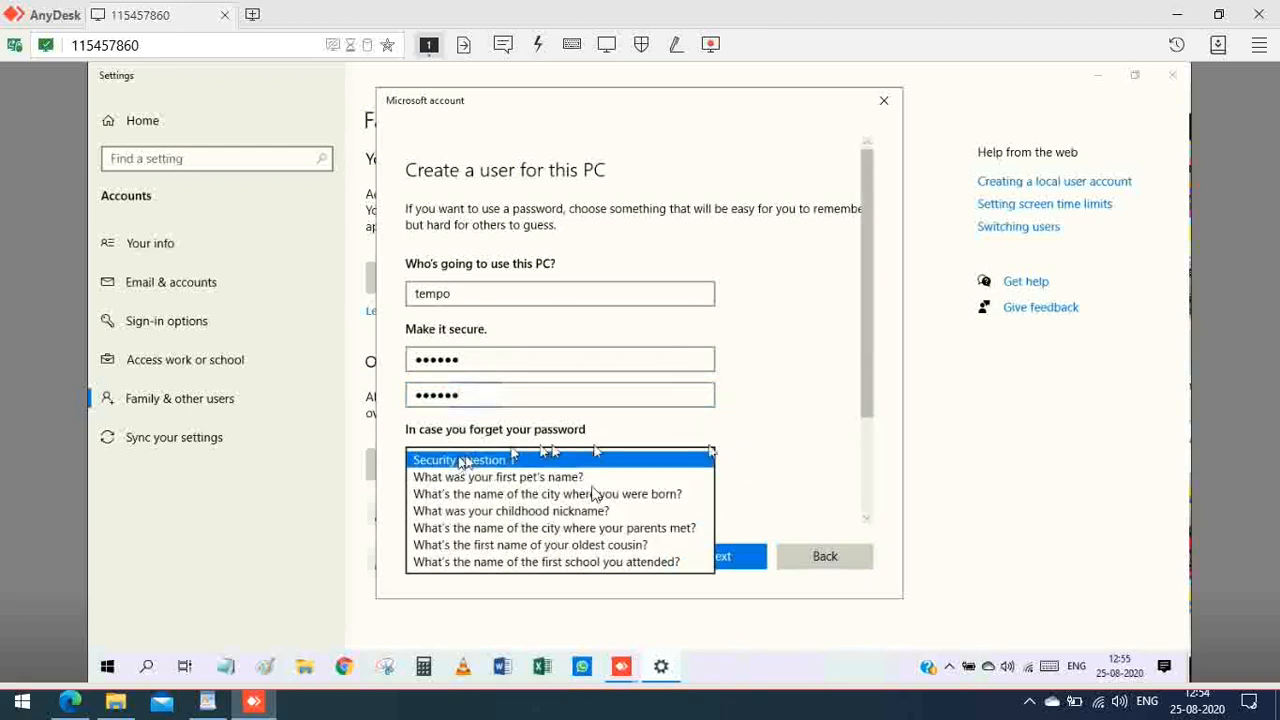
left_click(553, 478)
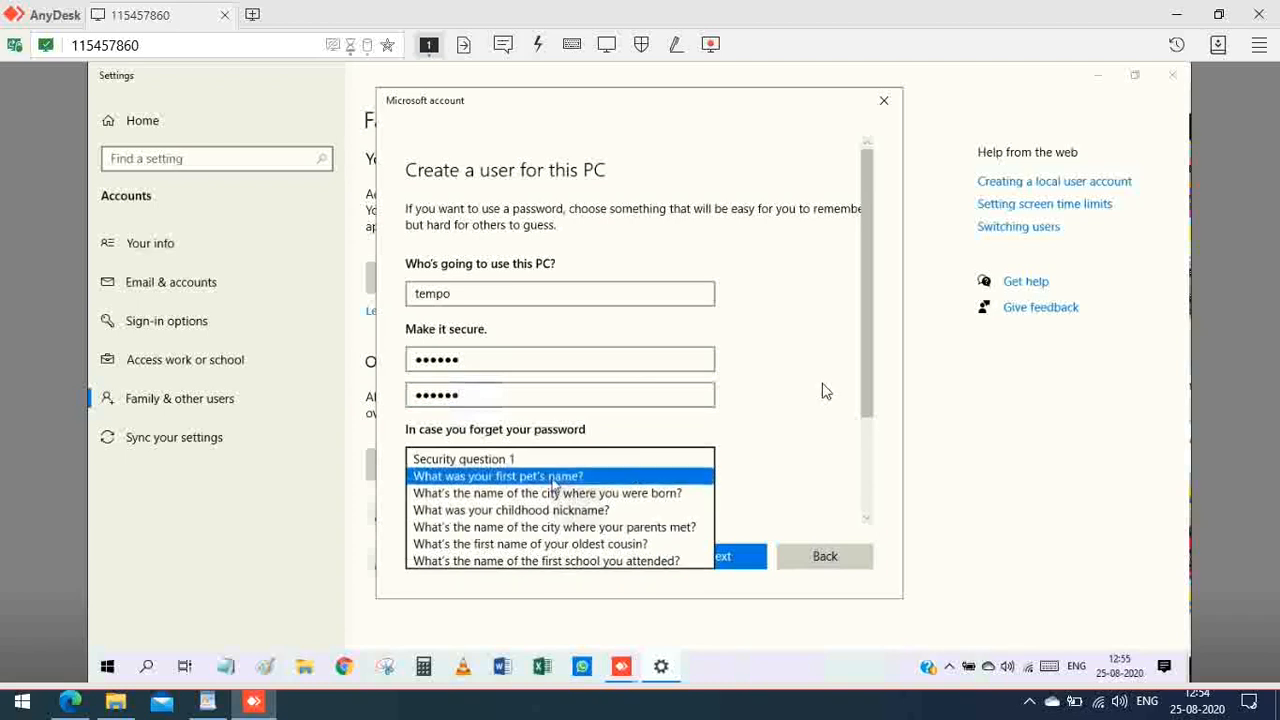
scroll(848, 362, "down", 3)
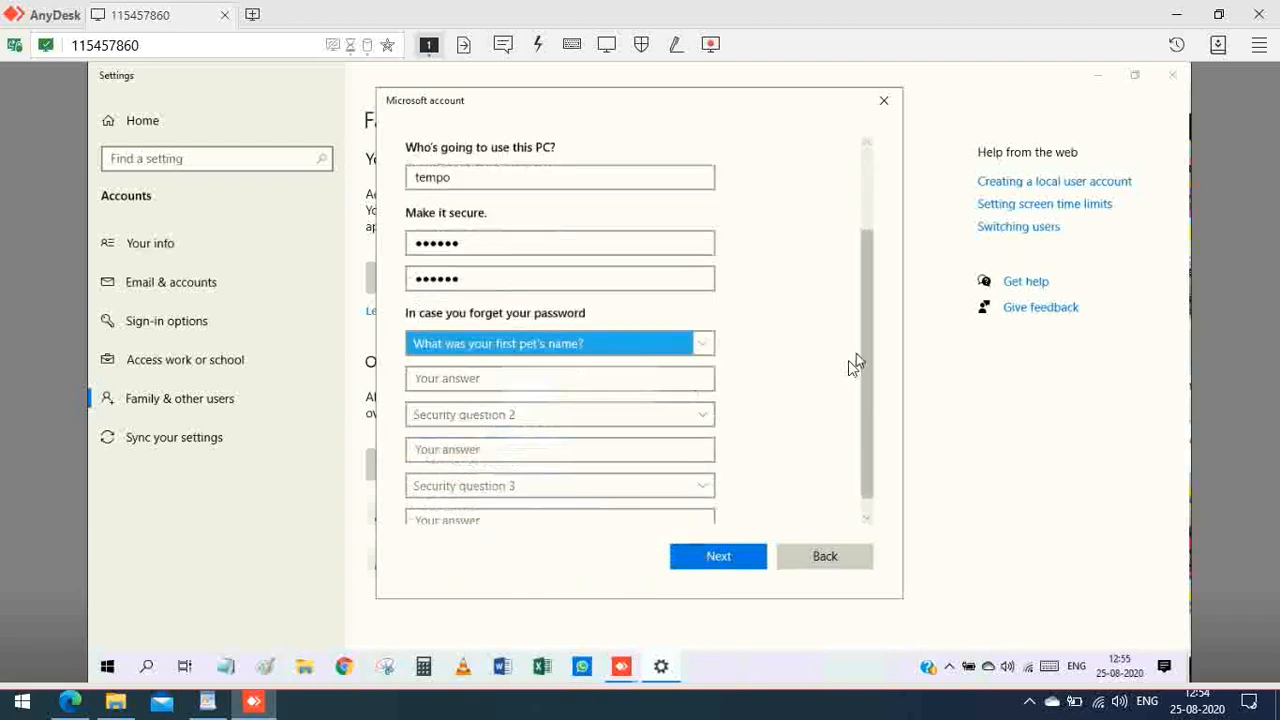
left_click(505, 360)
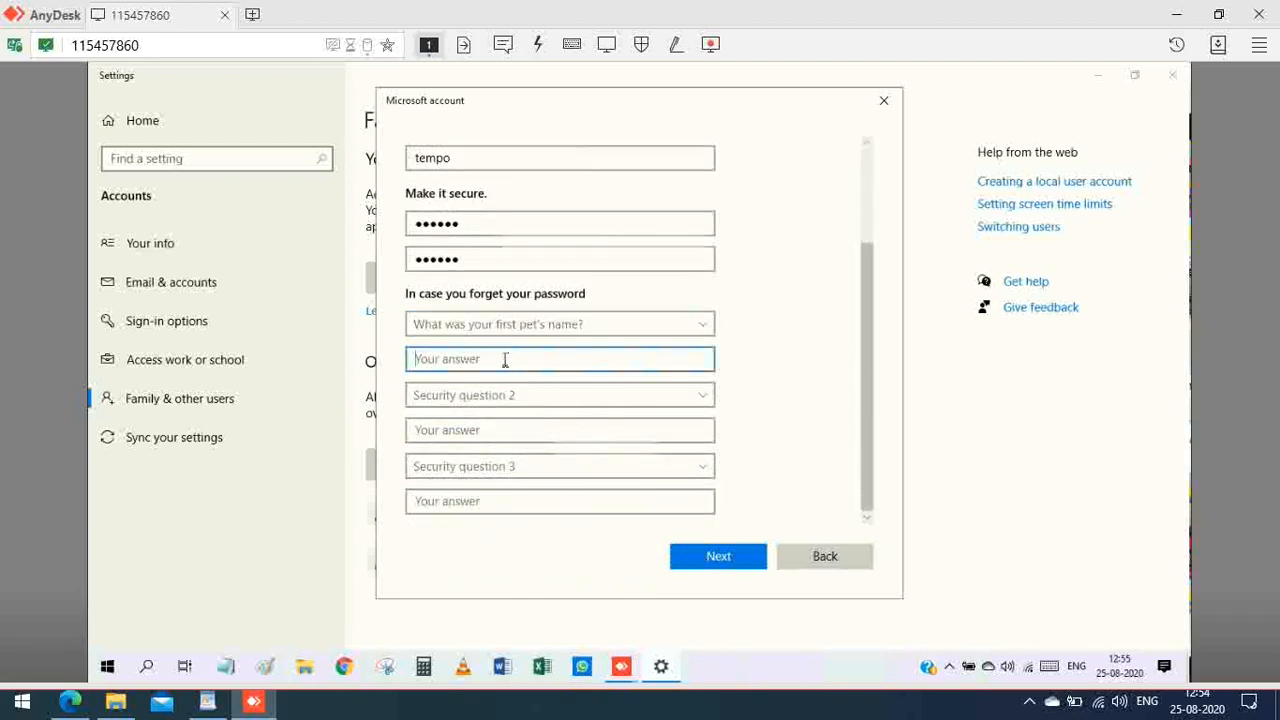
left_click(450, 397)
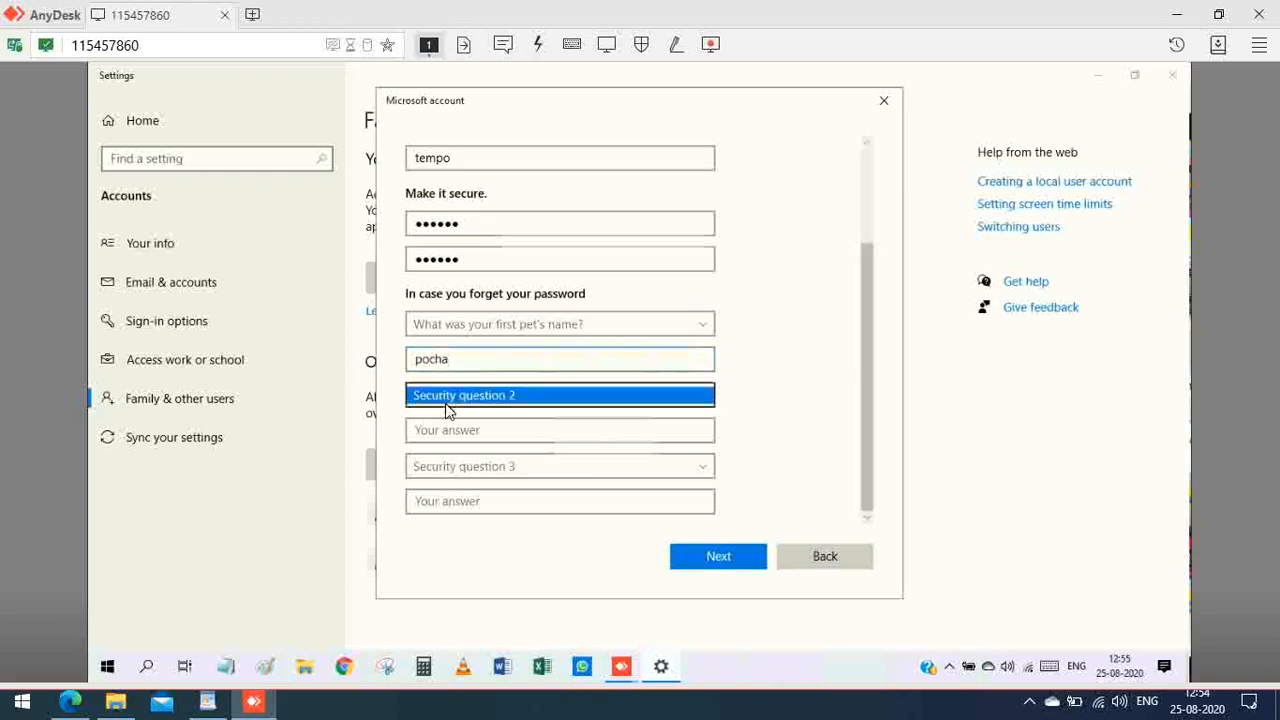
left_click(456, 429)
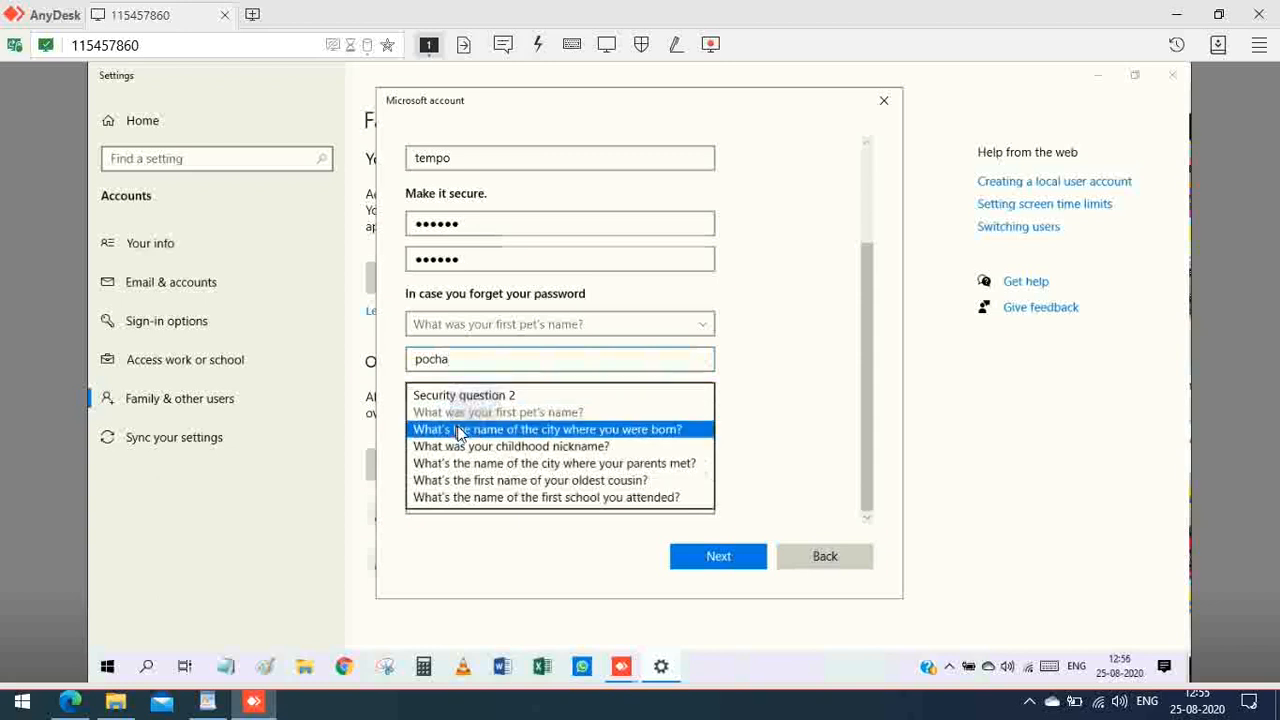
left_click(458, 429)
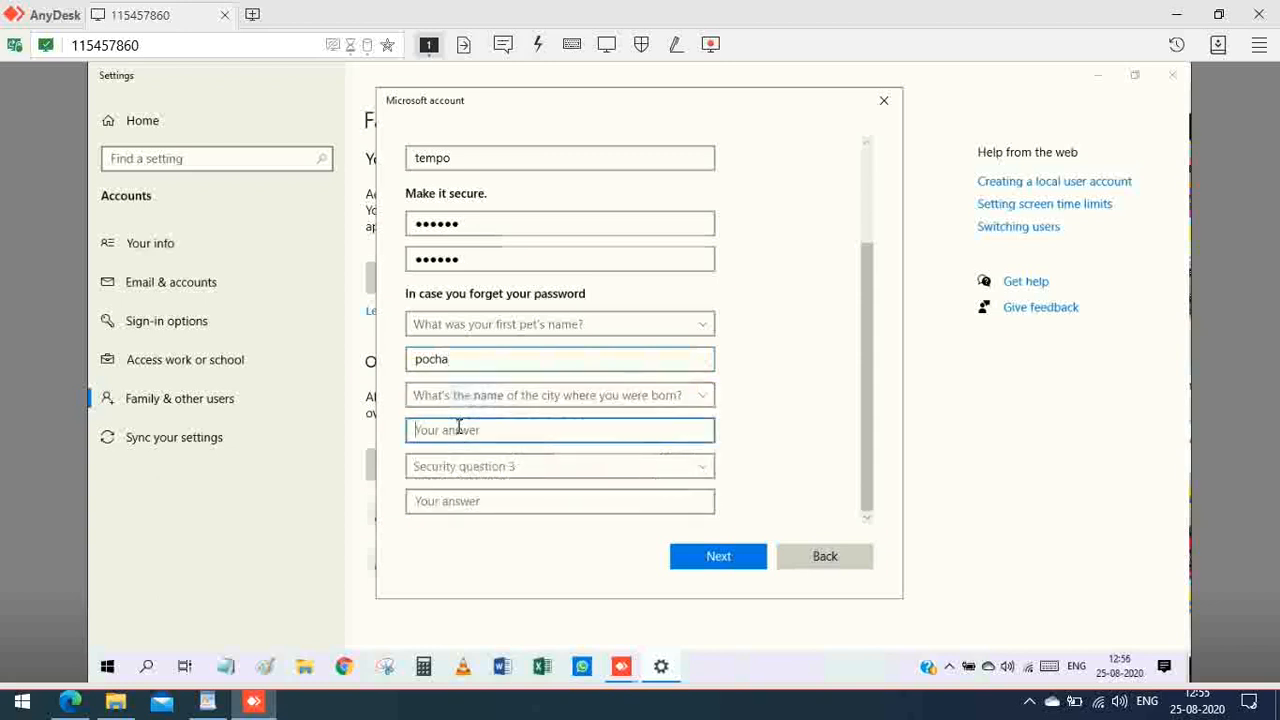
type("b")
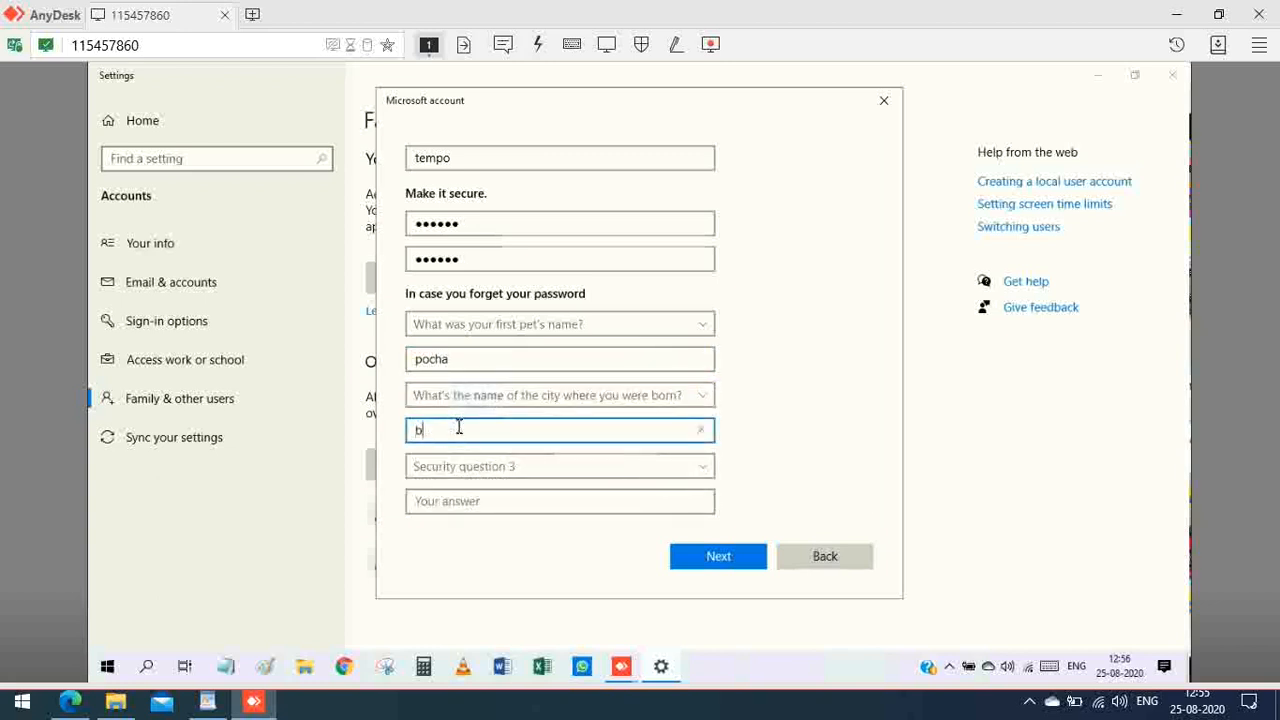
Step: Add the childhood-nickname security question with its answer and finish creating the account
left_click(430, 469)
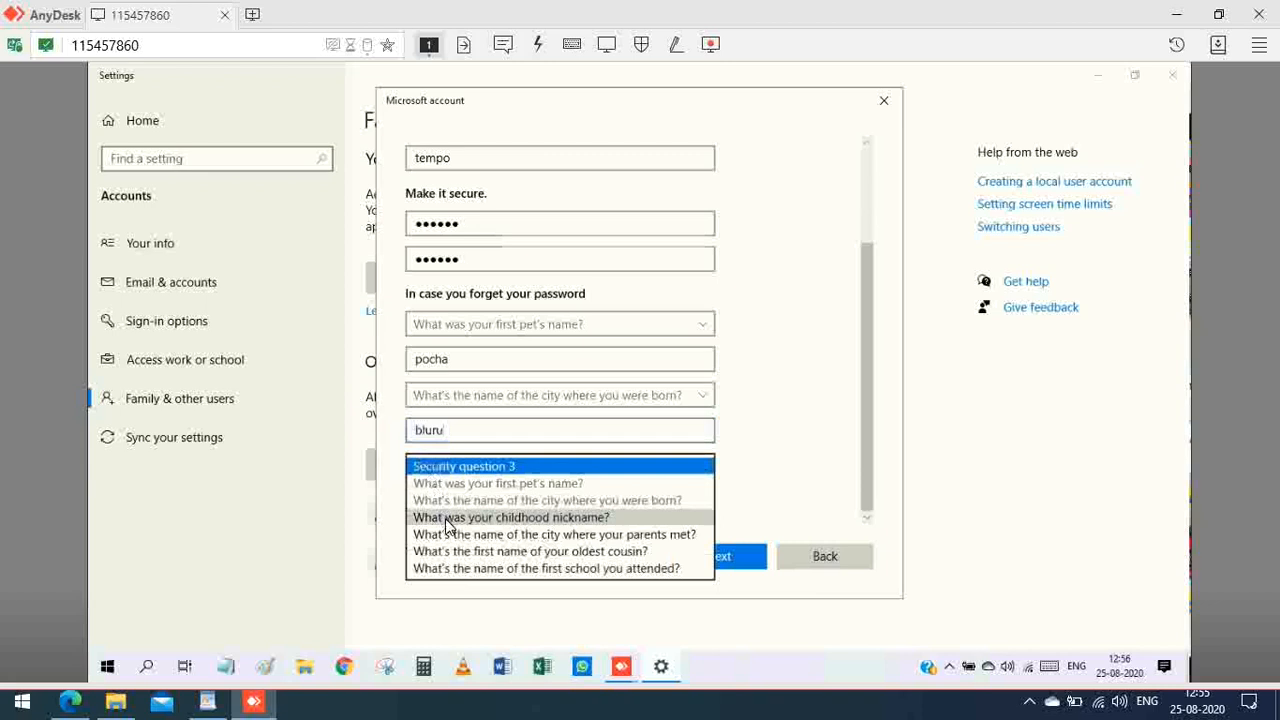
left_click(446, 518)
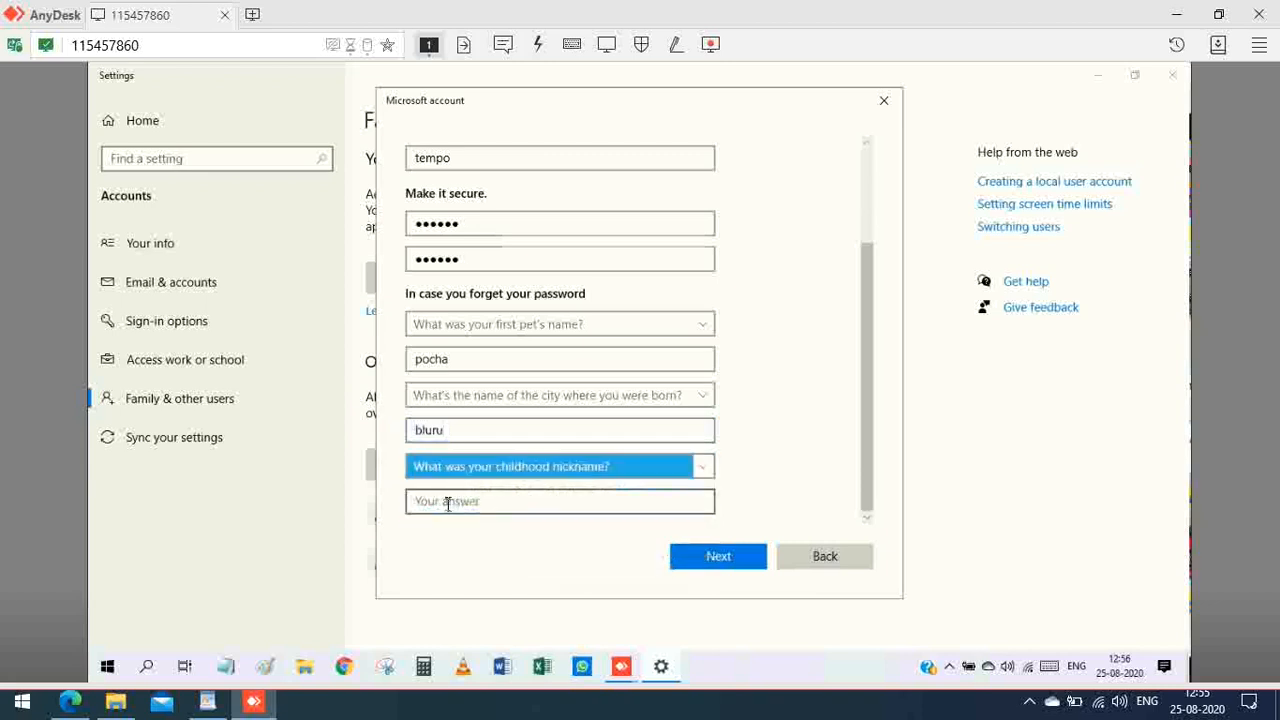
left_click(447, 503)
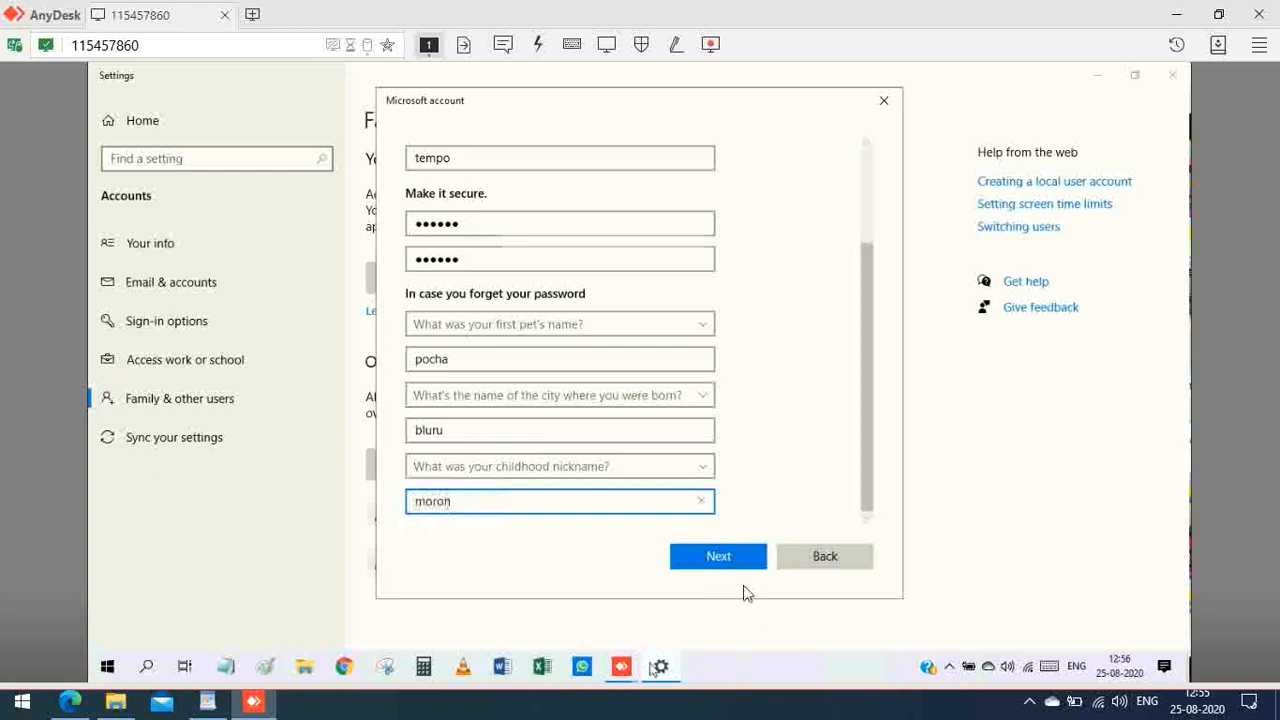
left_click(717, 558)
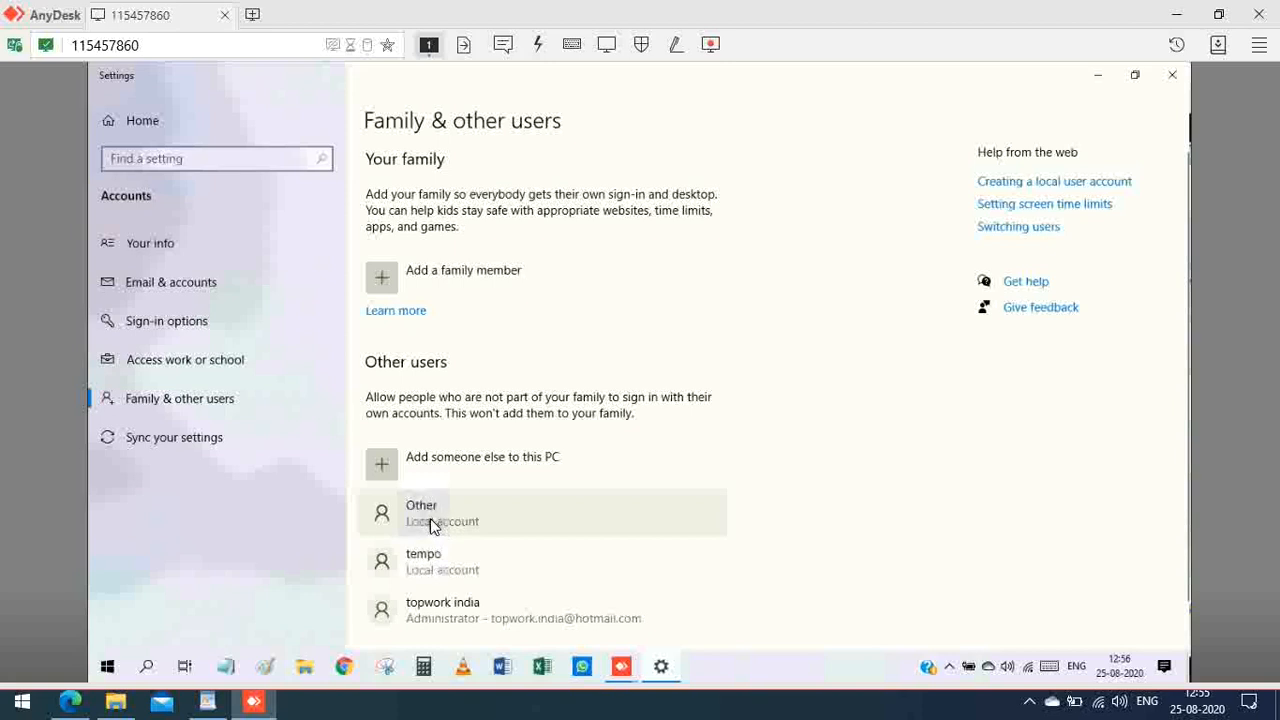
Step: Change the tempo account's type to Administrator, then close Settings
left_click(432, 525)
left_click(432, 603)
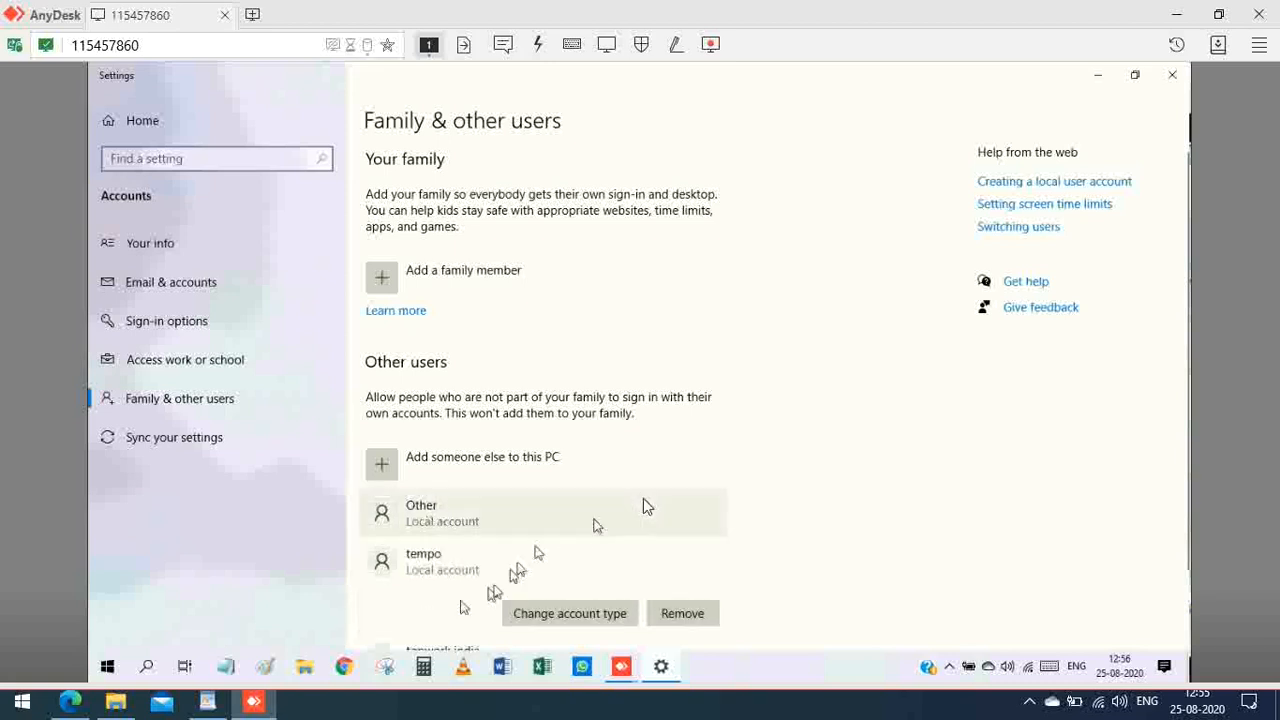
scroll(620, 510, "down", 2)
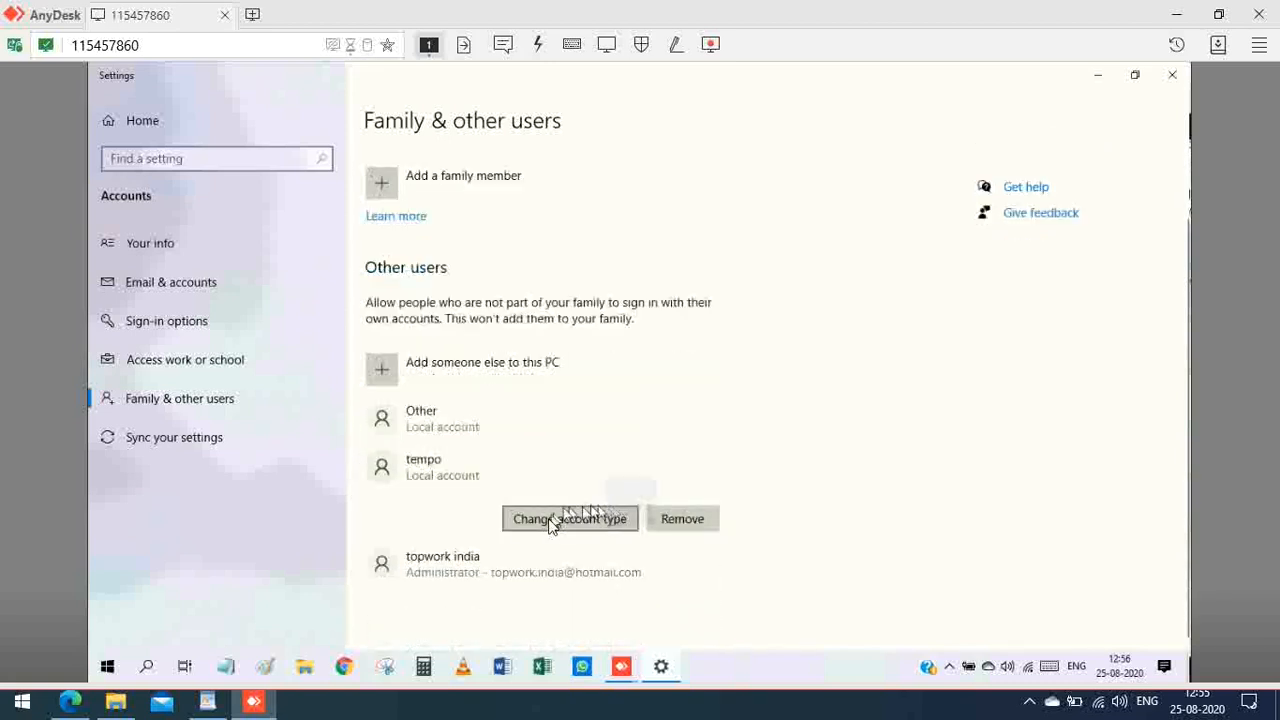
left_click(548, 520)
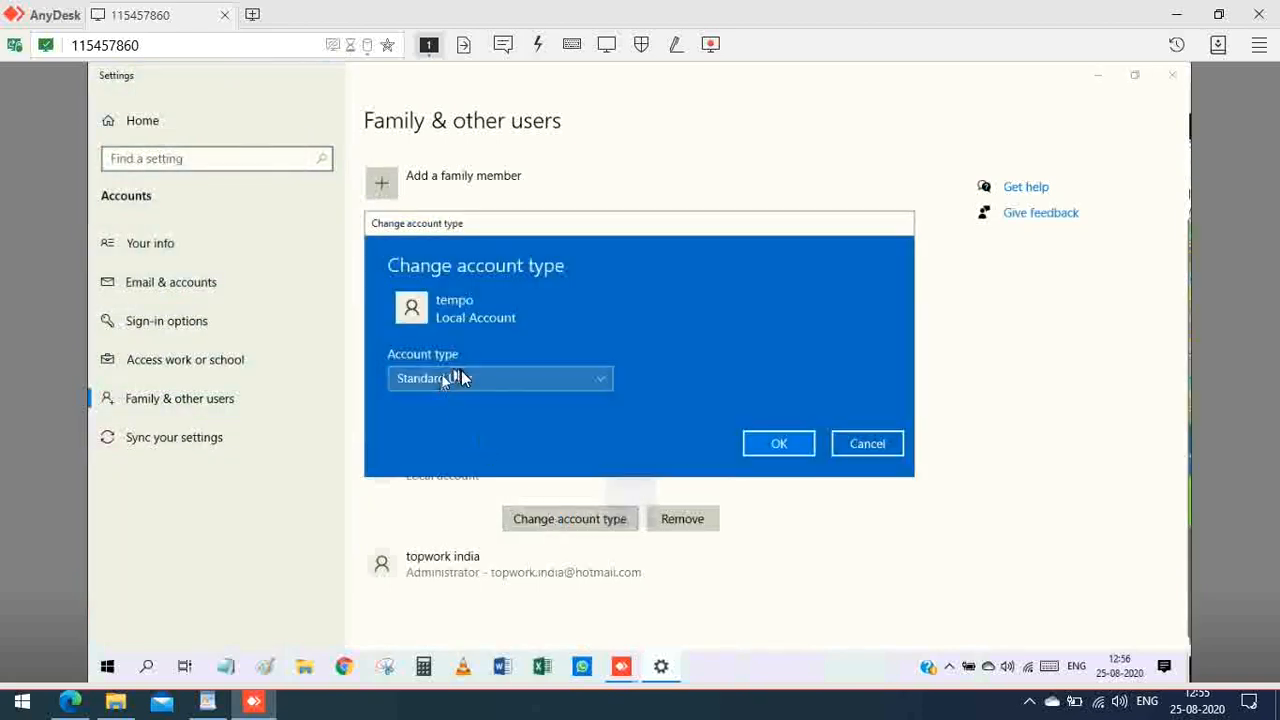
left_click(458, 374)
left_click(466, 354)
left_click(780, 446)
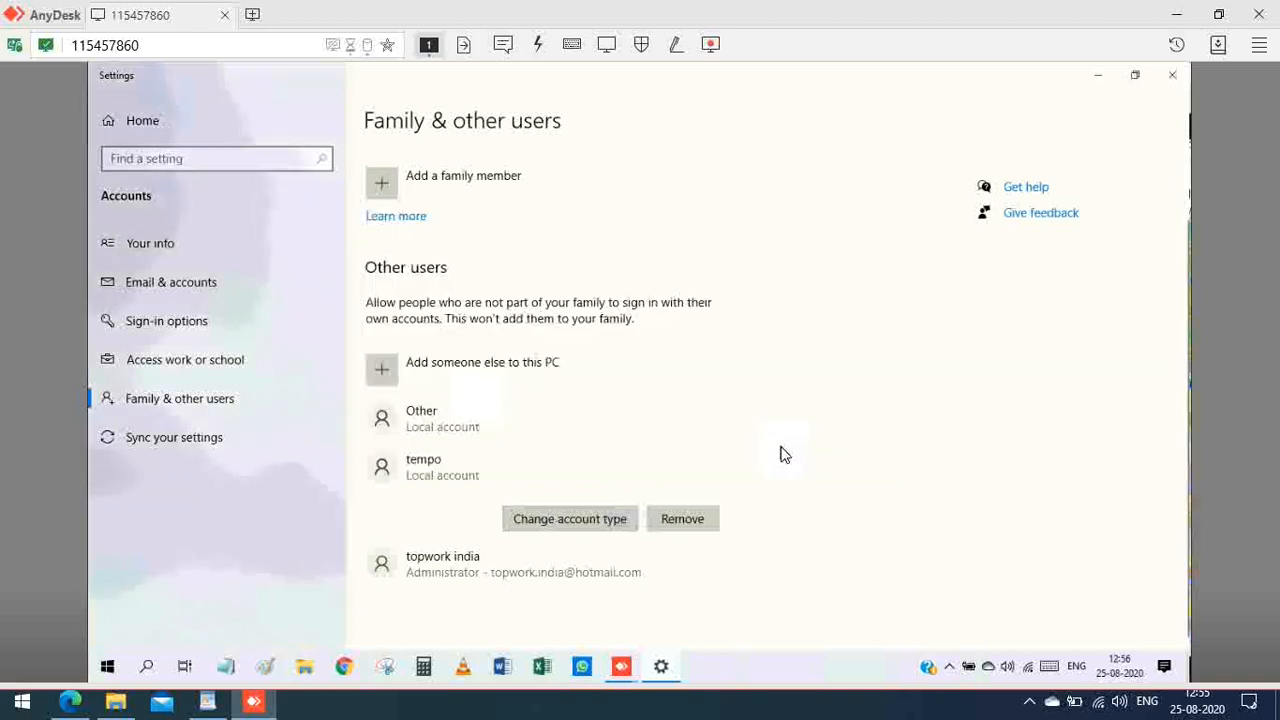
left_click(1171, 76)
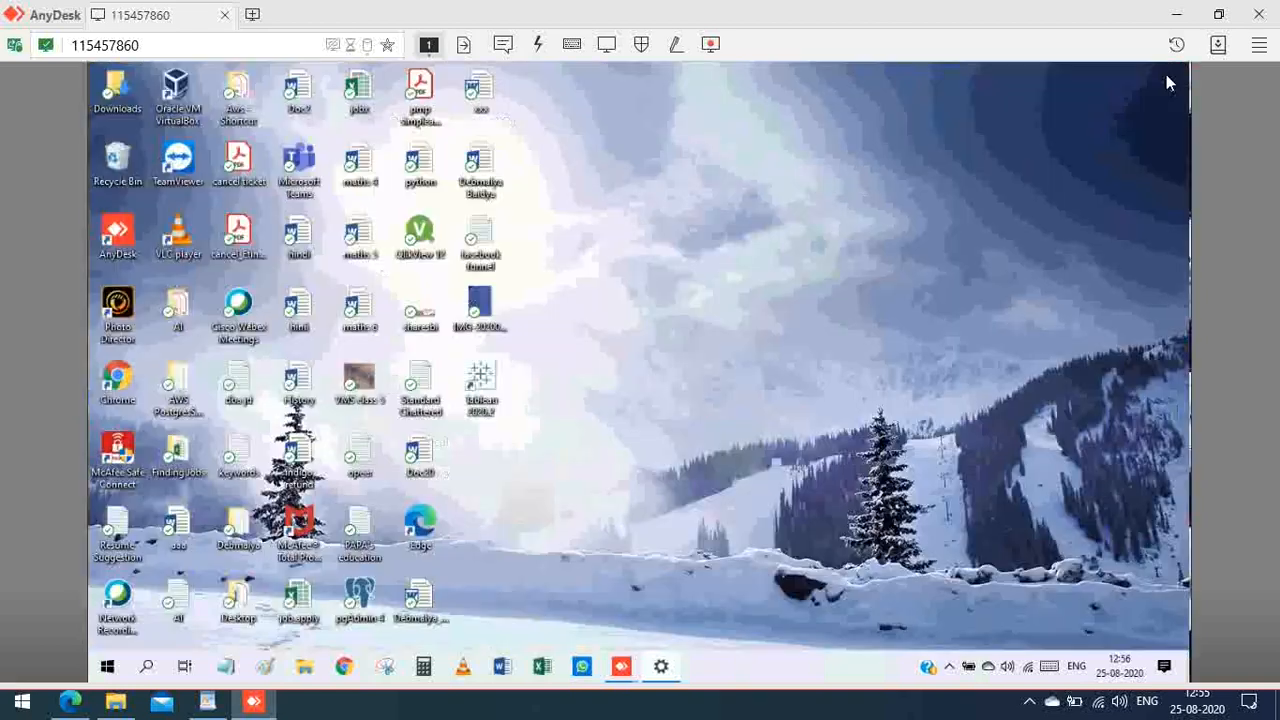
Step: Sign out of the current account from the Start menu's account options
left_click(108, 667)
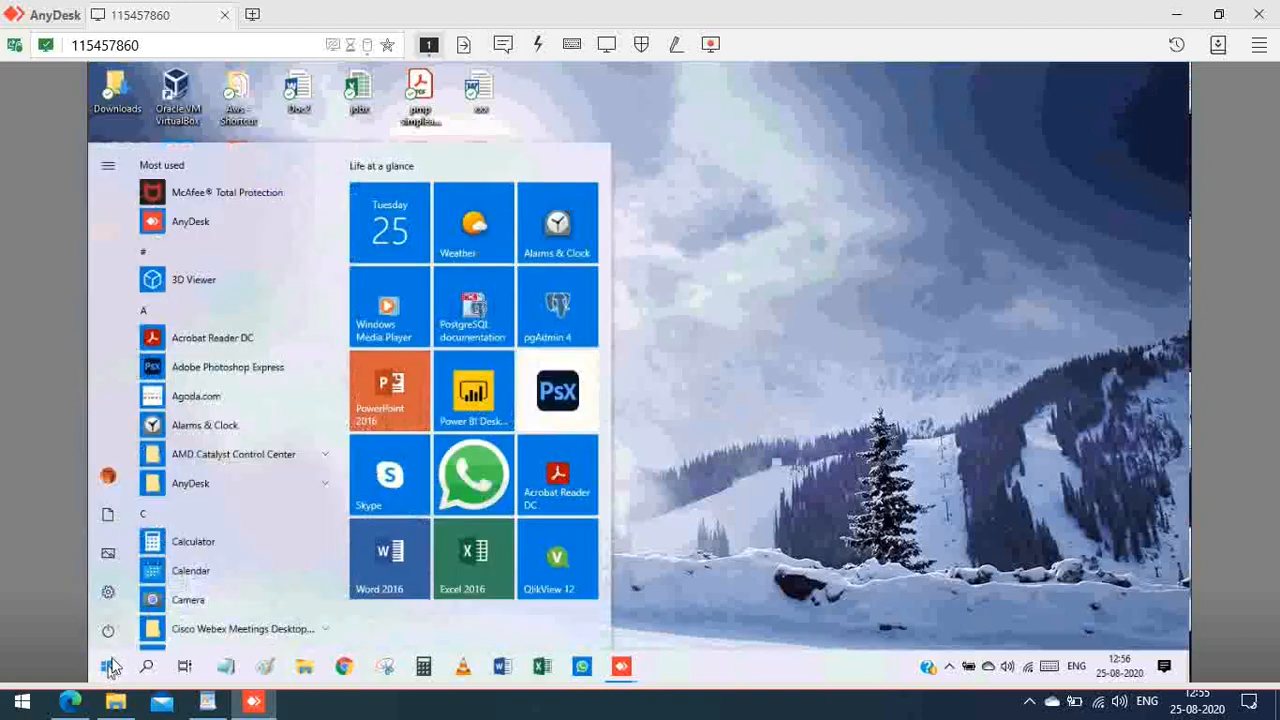
mouse_move(110, 483)
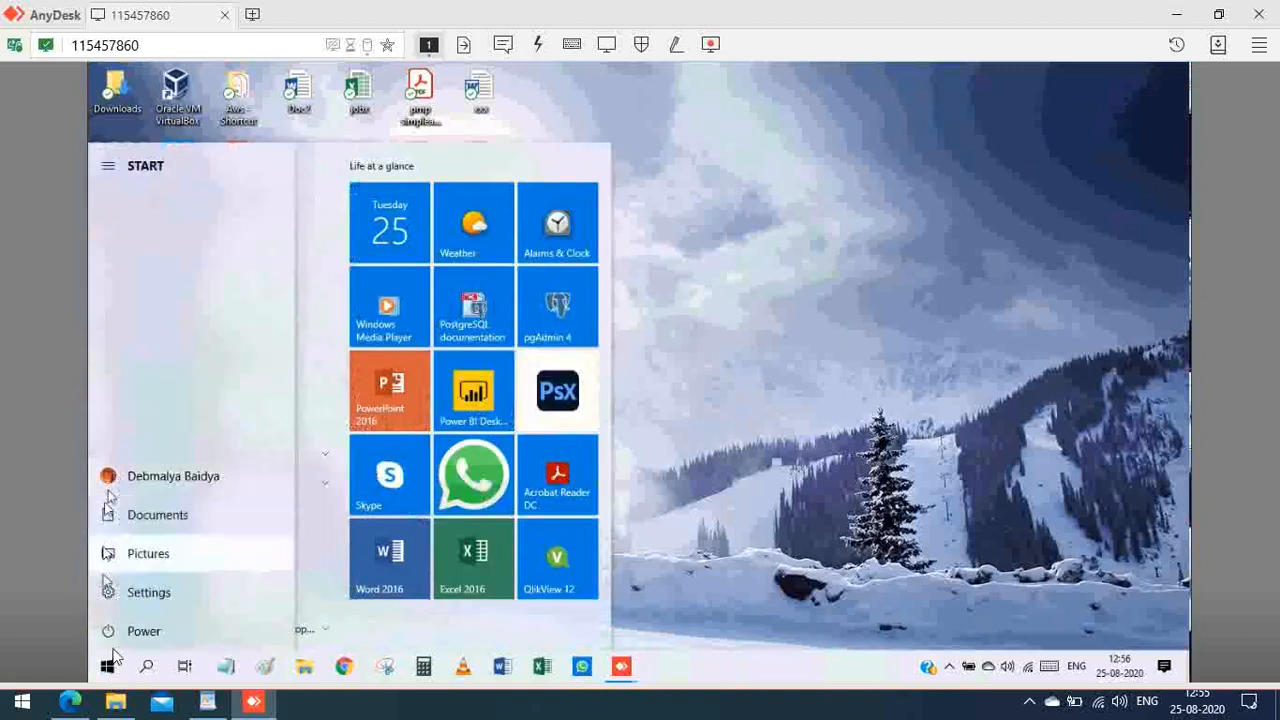
left_click(110, 482)
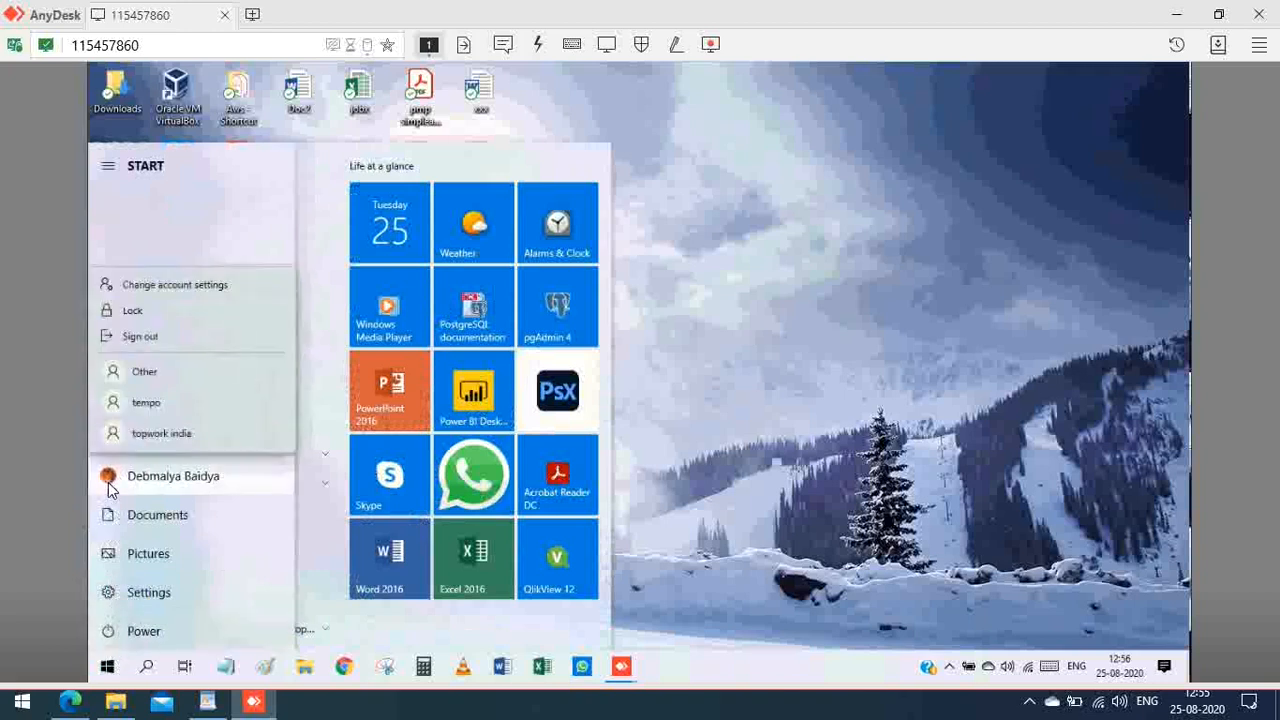
left_click(131, 340)
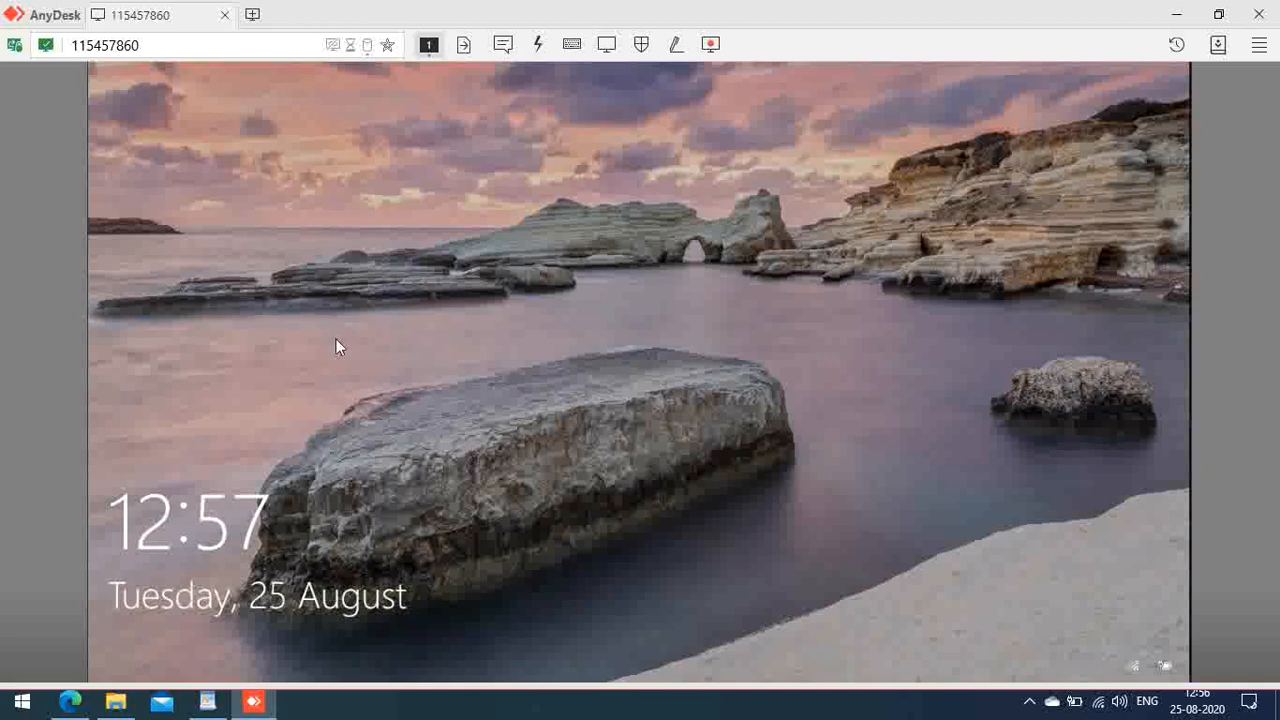
Step: Sign in to the remote PC as tempo using its password
left_click(395, 422)
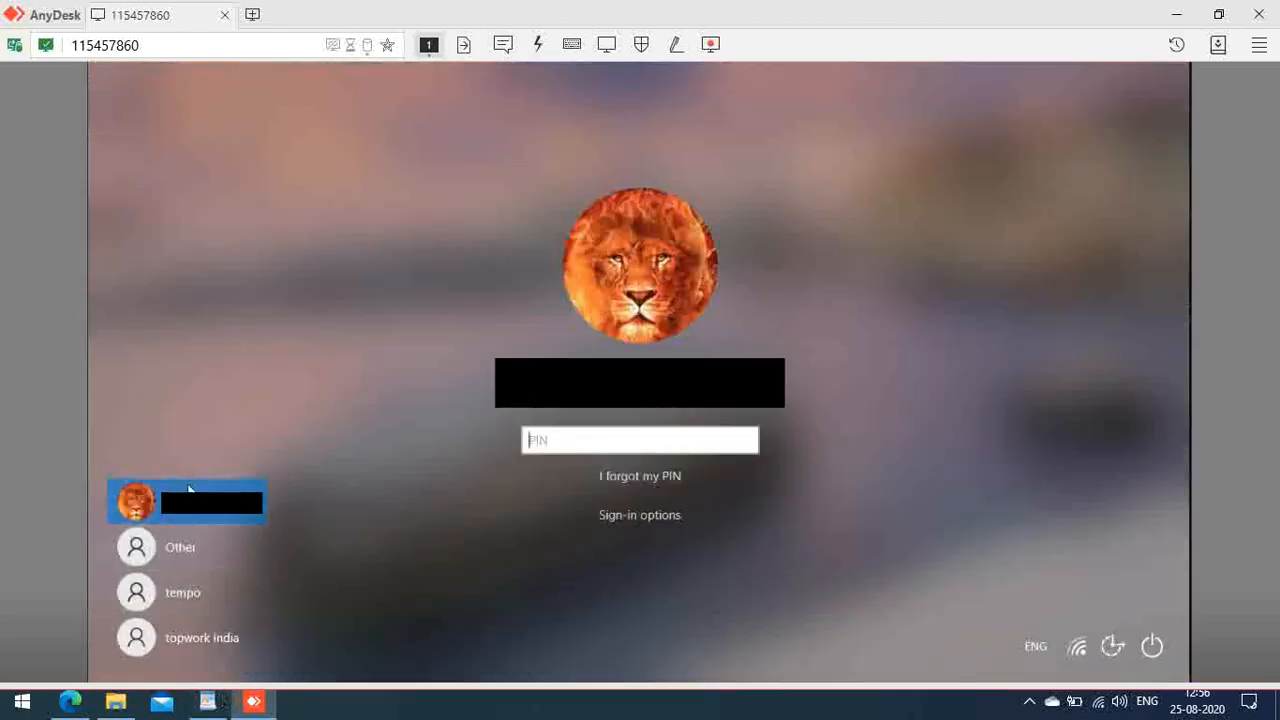
left_click(190, 594)
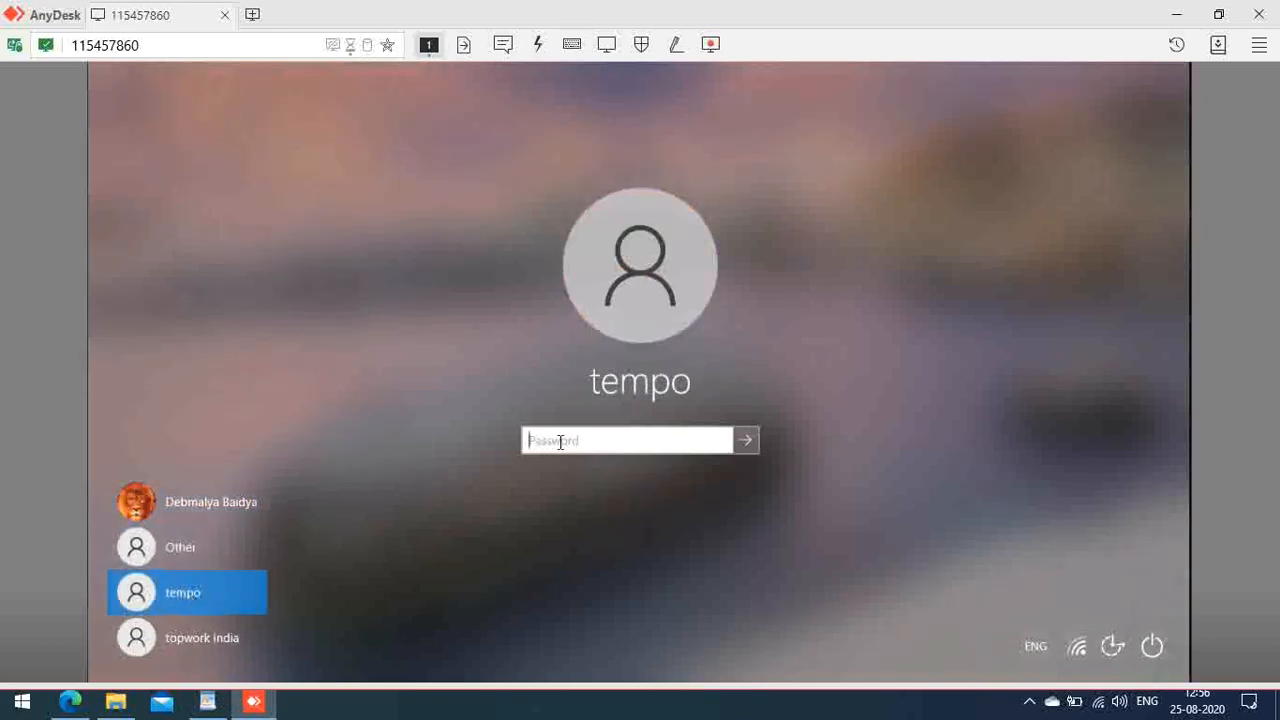
type("••••••")
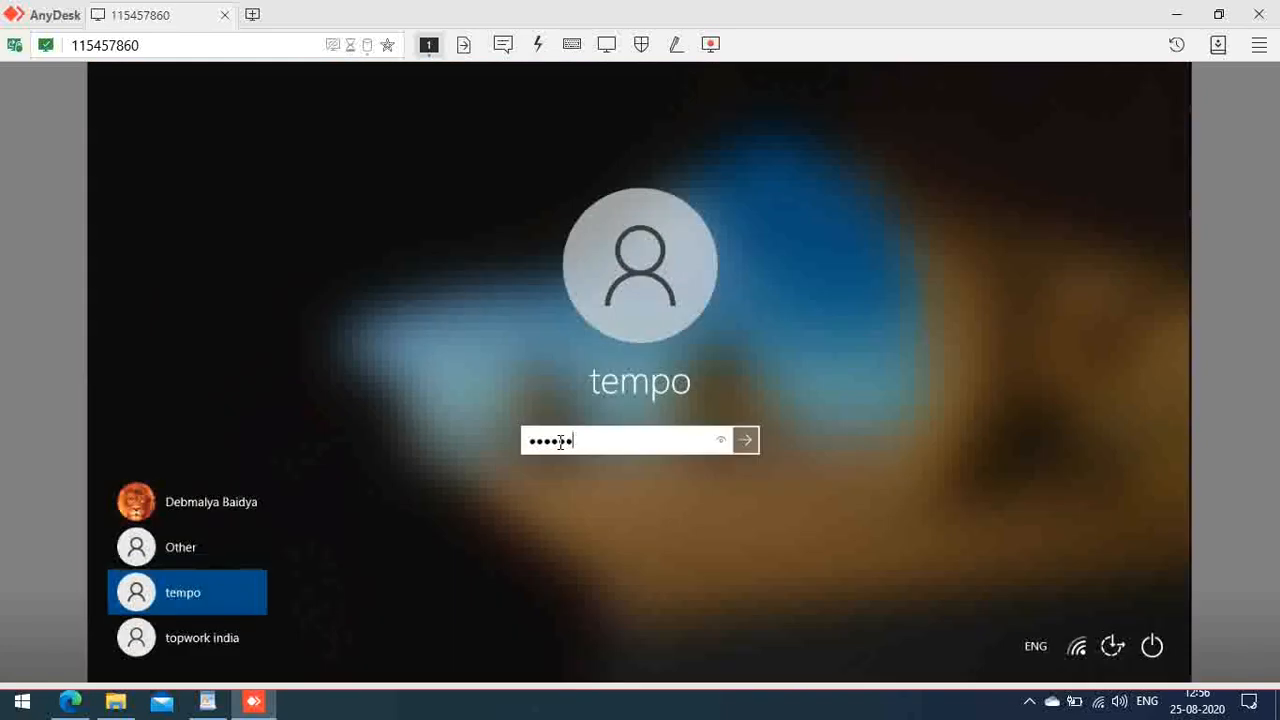
key("Return")
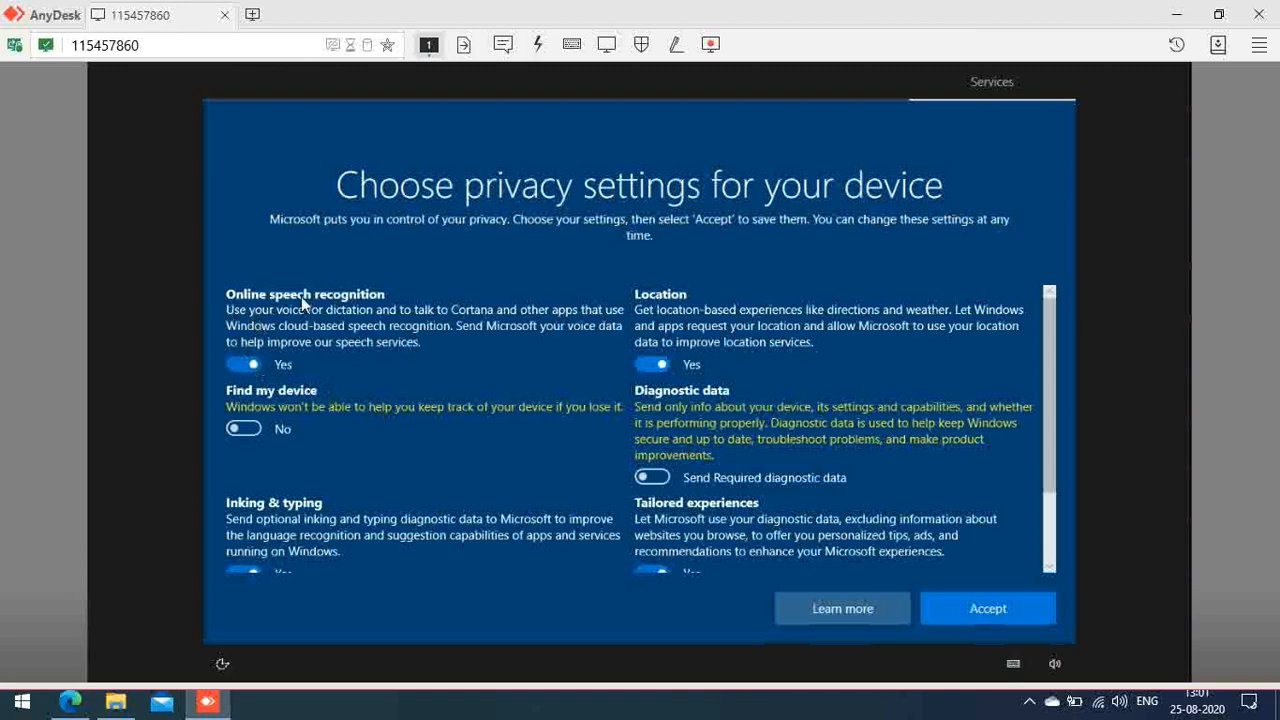
Step: Turn off online speech recognition and leave Find my device off
left_click(239, 364)
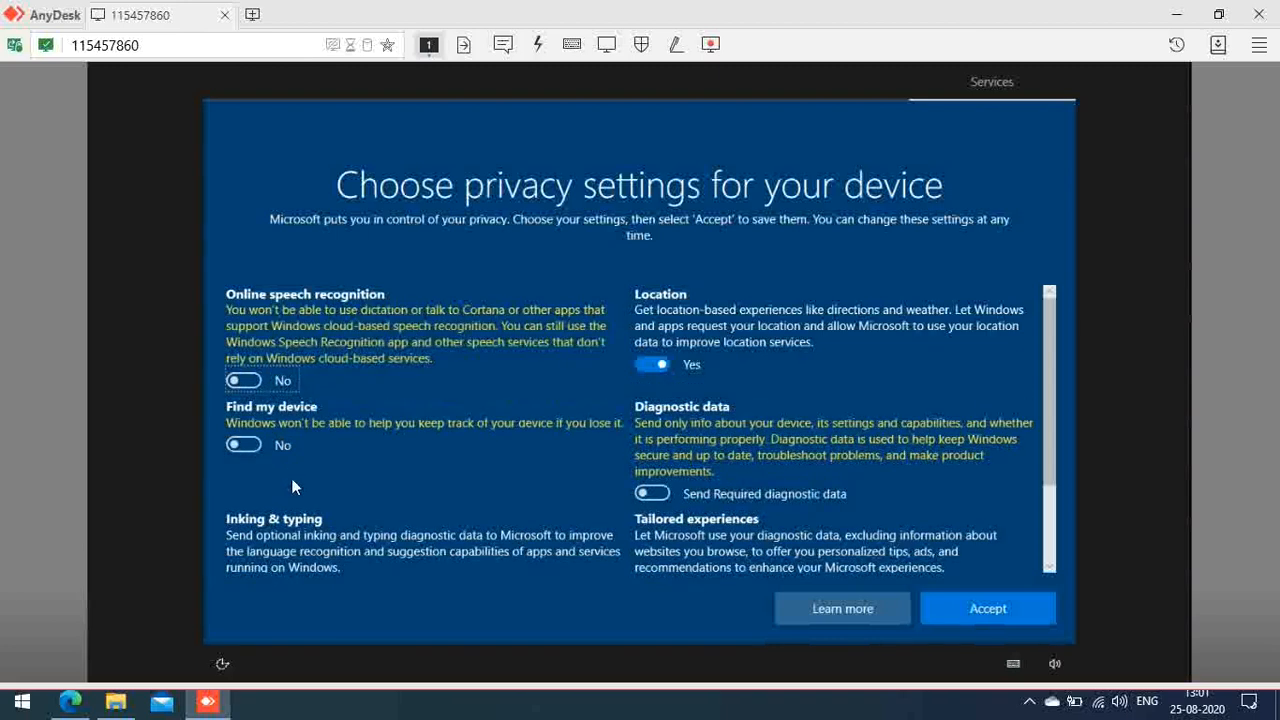
scroll(291, 478, "down", 3)
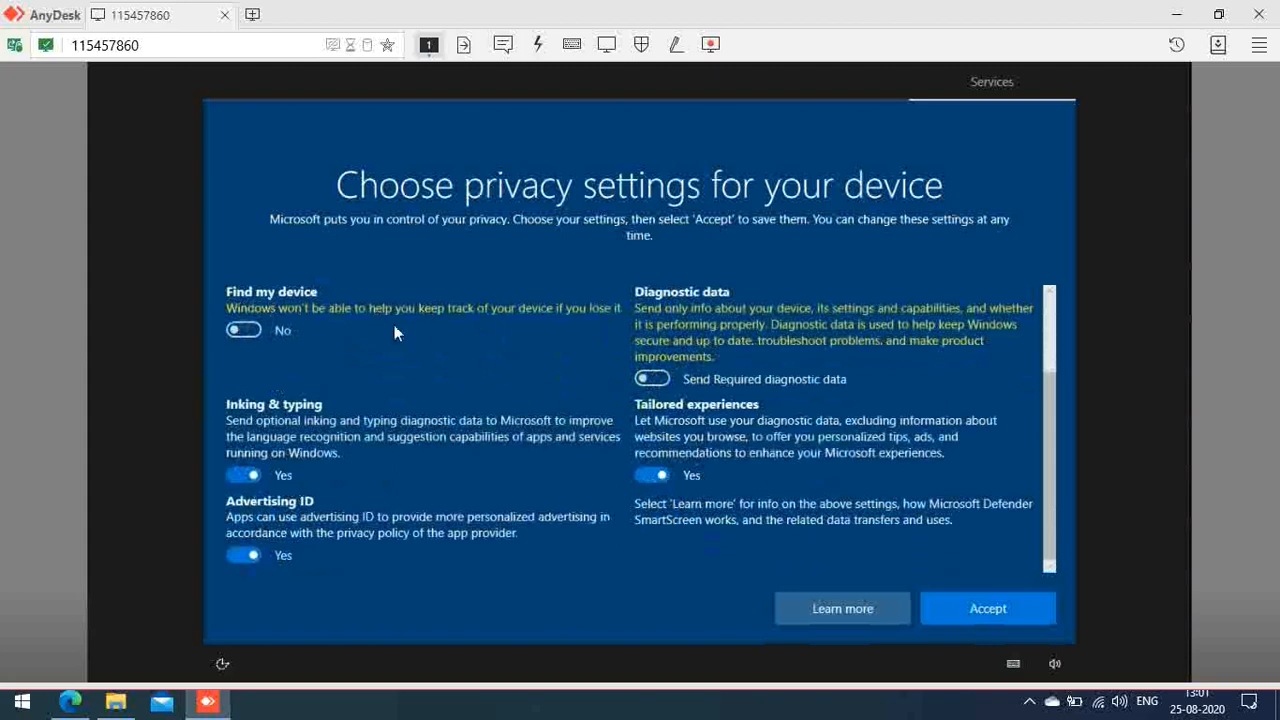
left_click(249, 331)
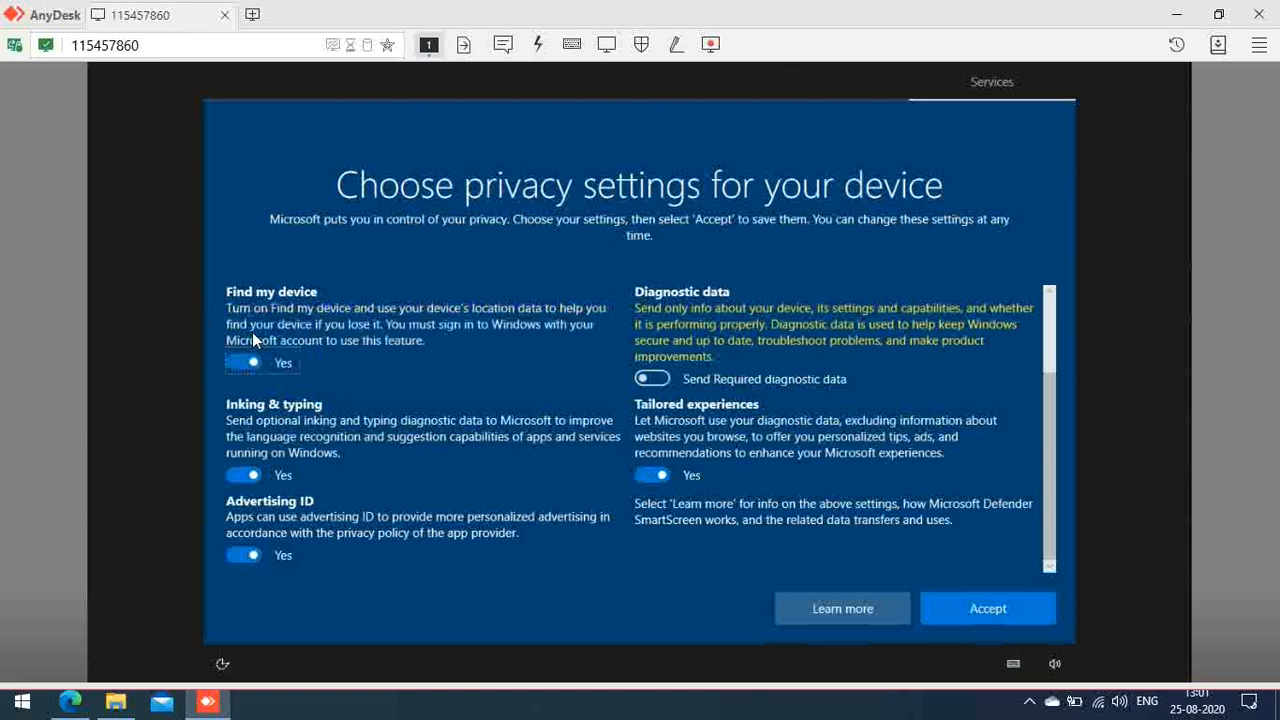
left_click(241, 362)
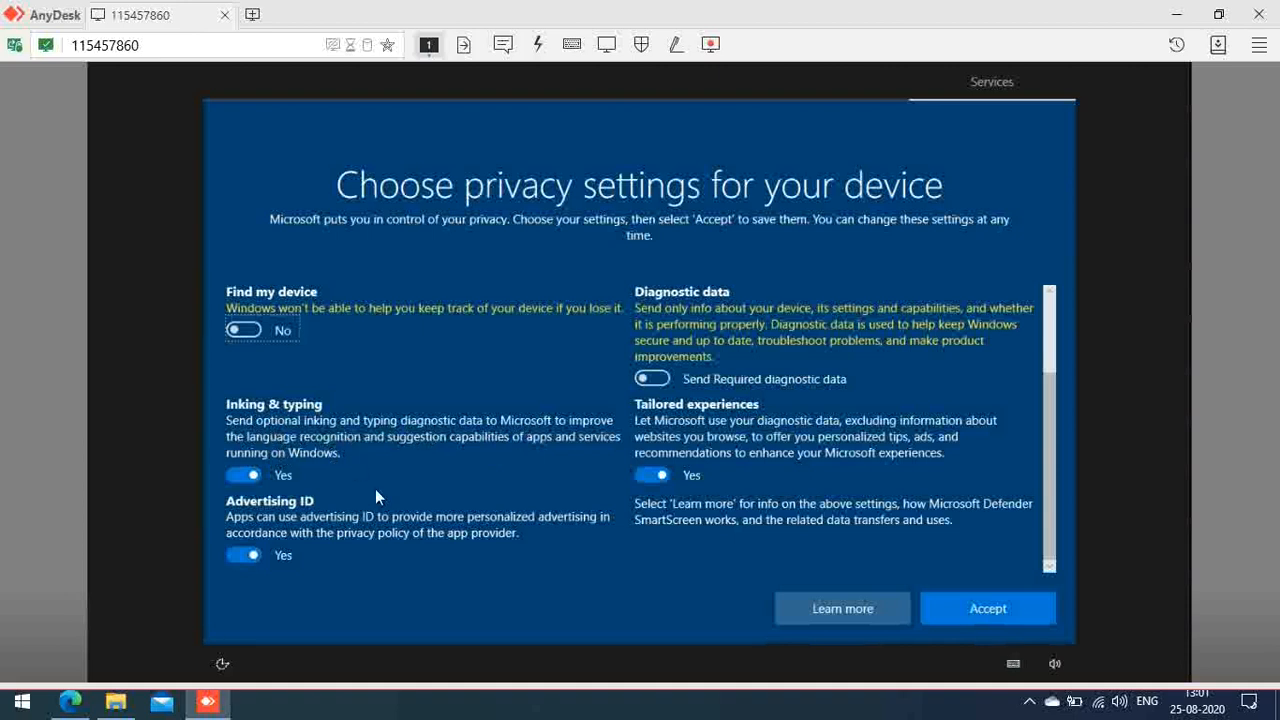
Step: Turn off Inking & typing, Advertising ID and Tailored experiences, then accept the privacy settings
left_click(238, 477)
left_click(237, 555)
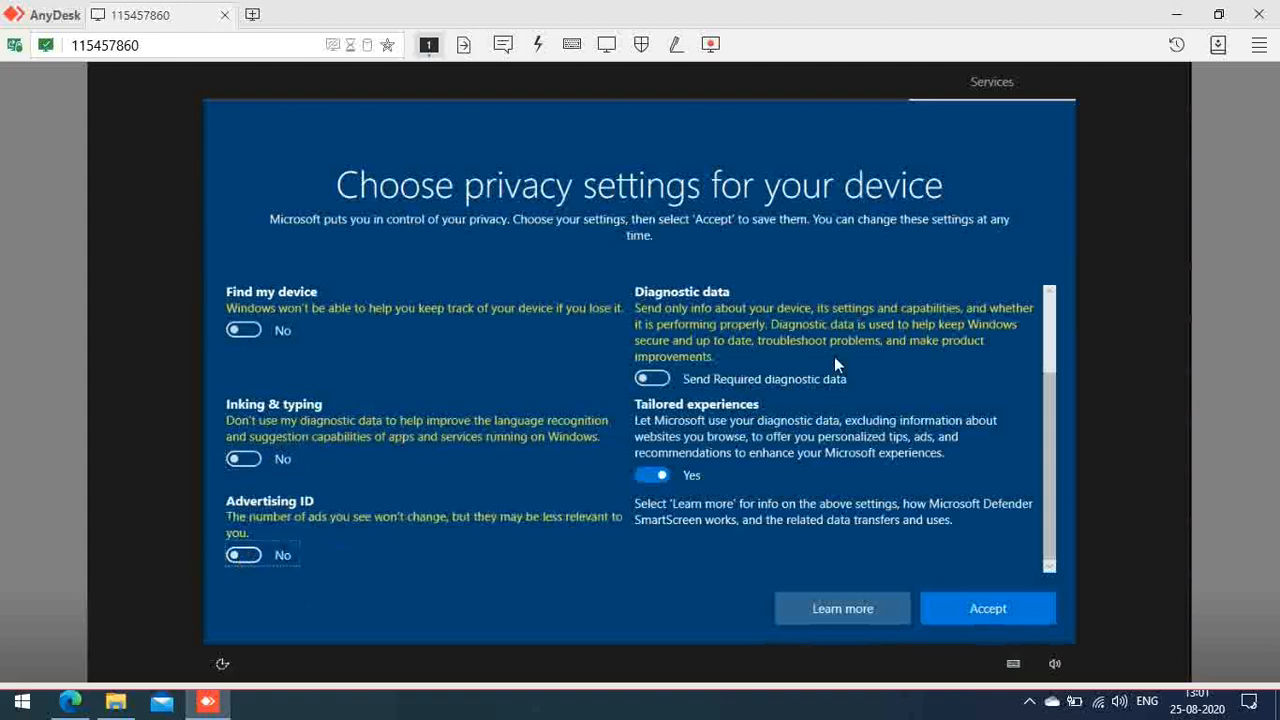
scroll(835, 354, "up", 2)
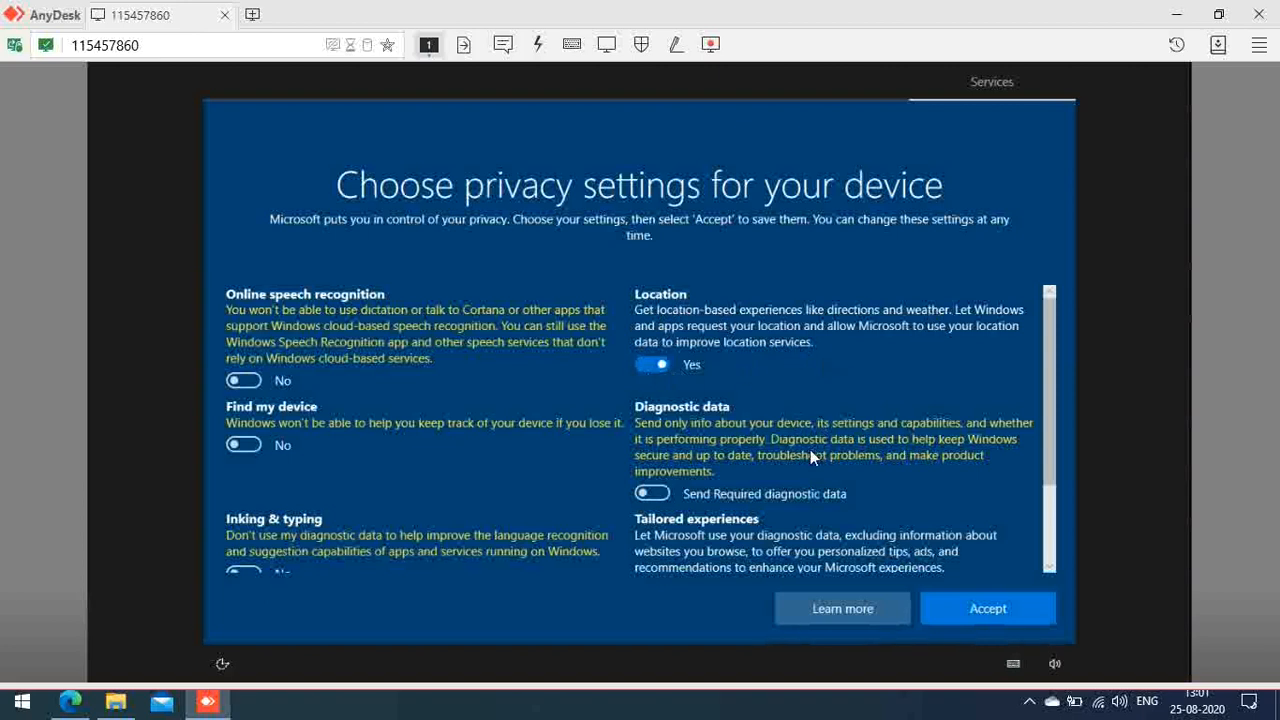
scroll(810, 449, "down", 2)
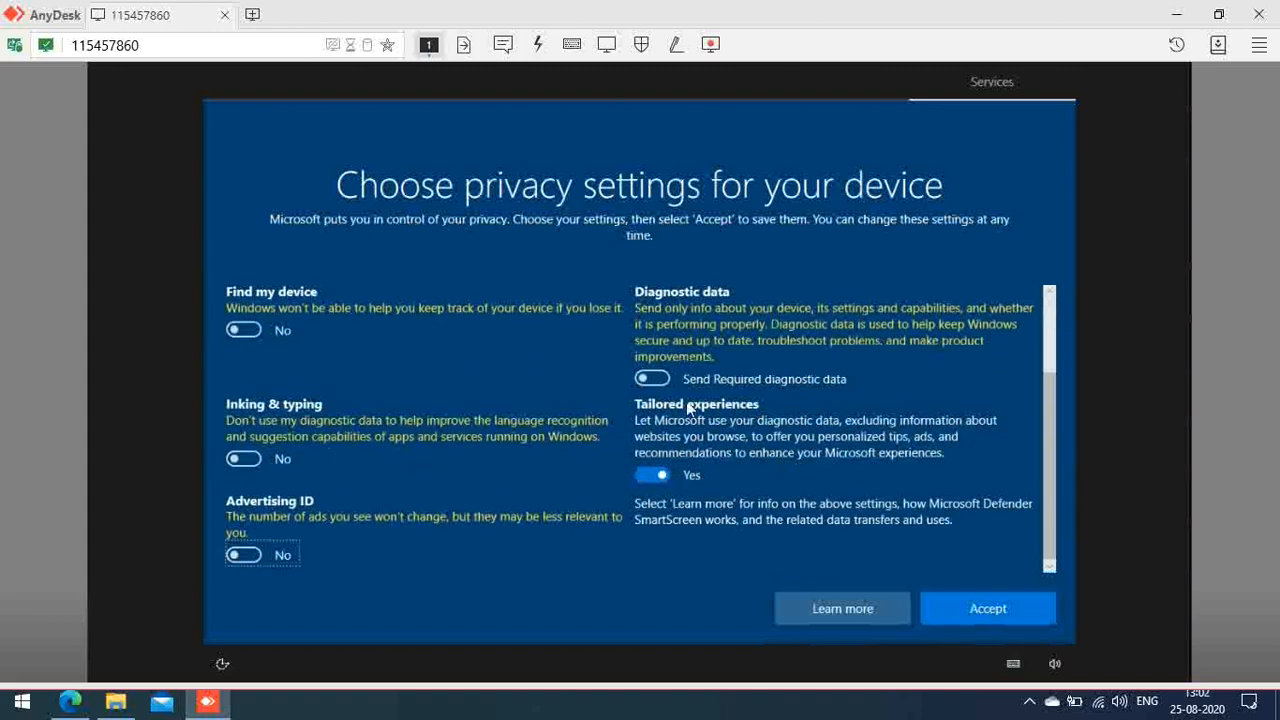
left_click(649, 477)
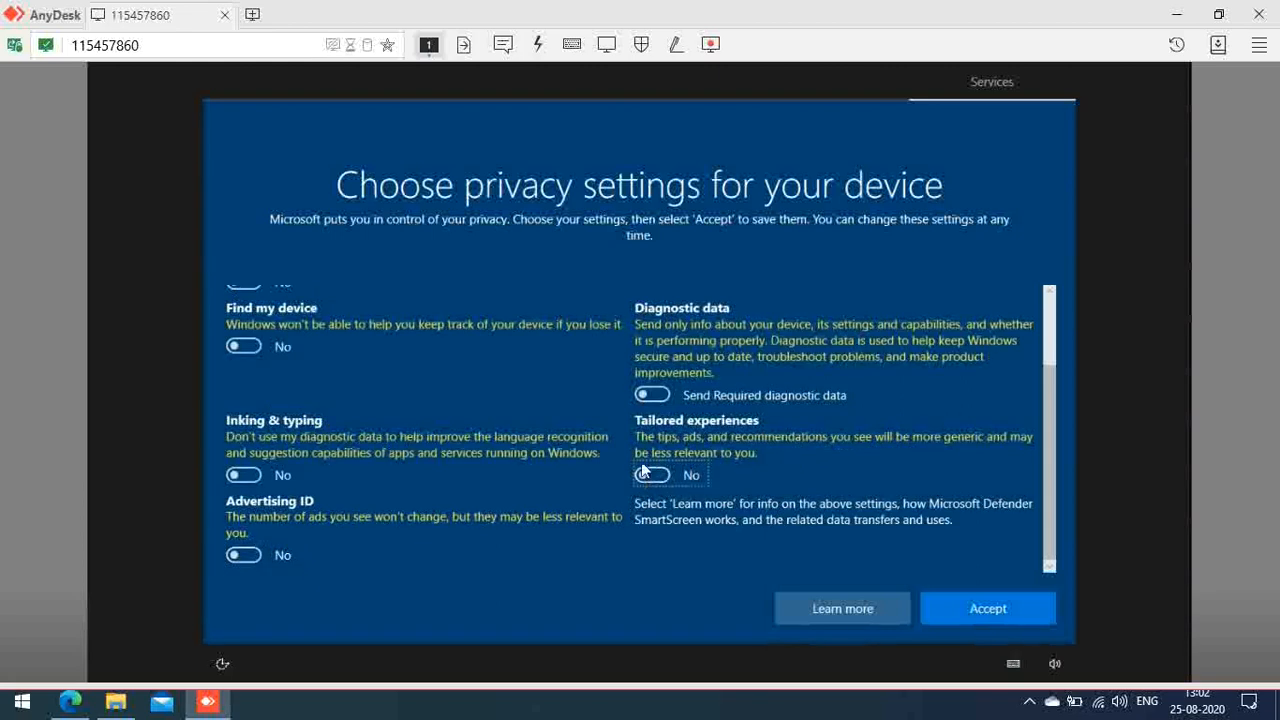
left_click(978, 612)
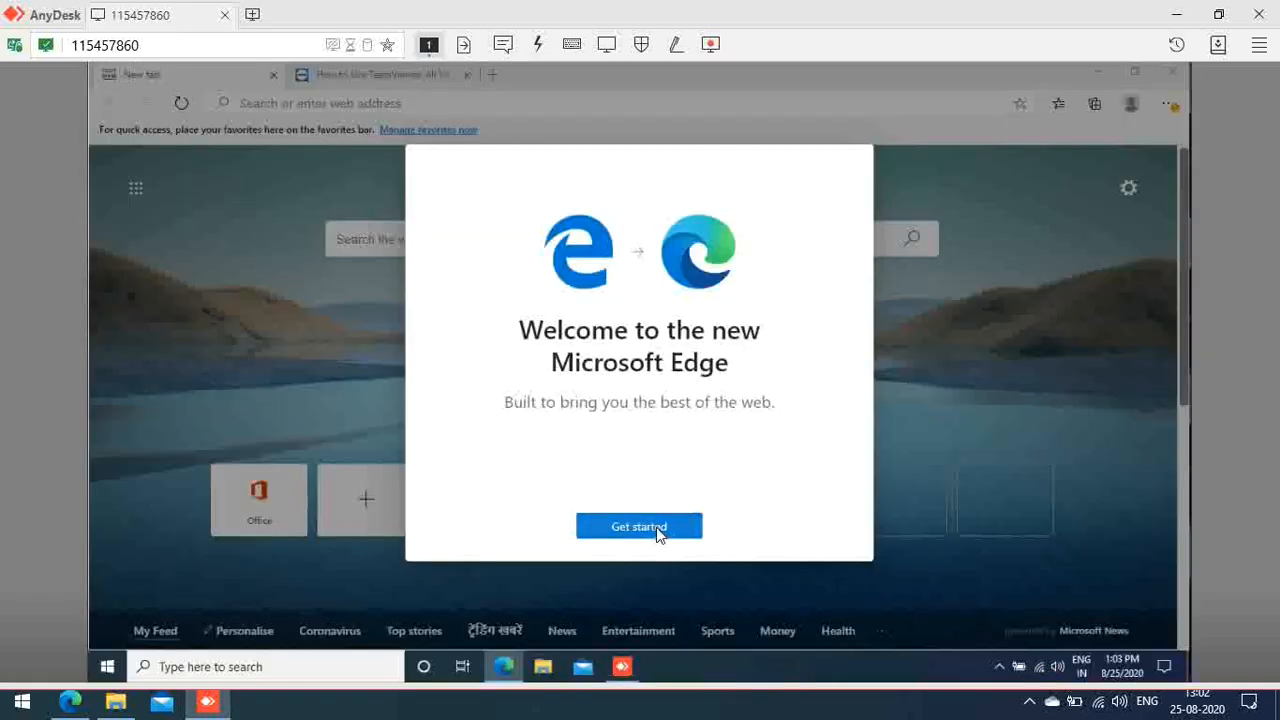
Step: Complete Edge's first-run setup with the Focused layout, skip sign-in, and close Edge
left_click(660, 534)
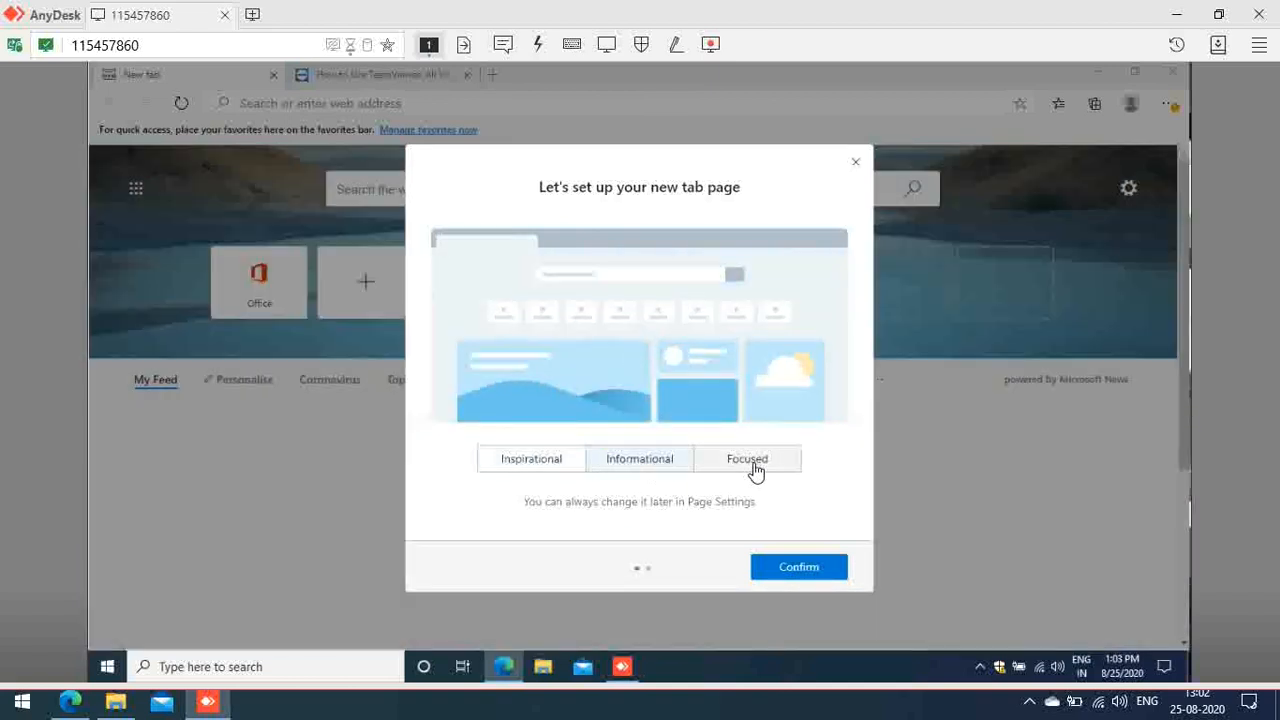
left_click(755, 468)
left_click(789, 568)
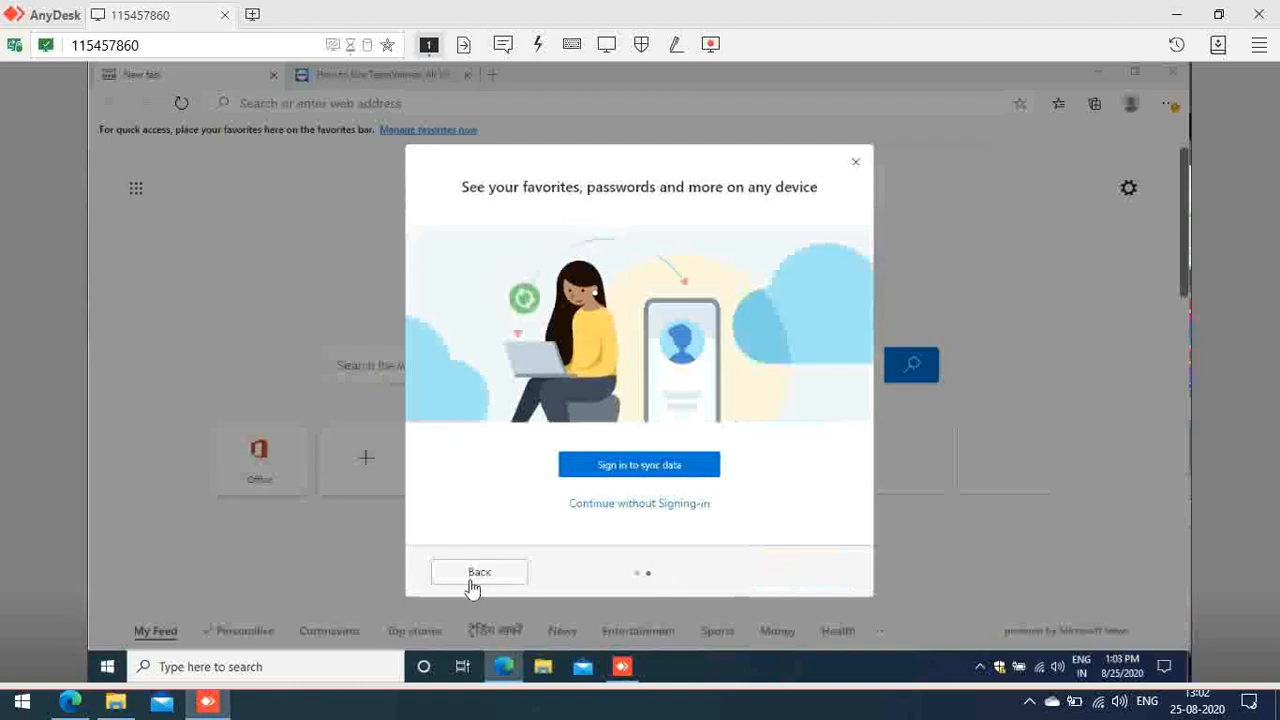
left_click(621, 506)
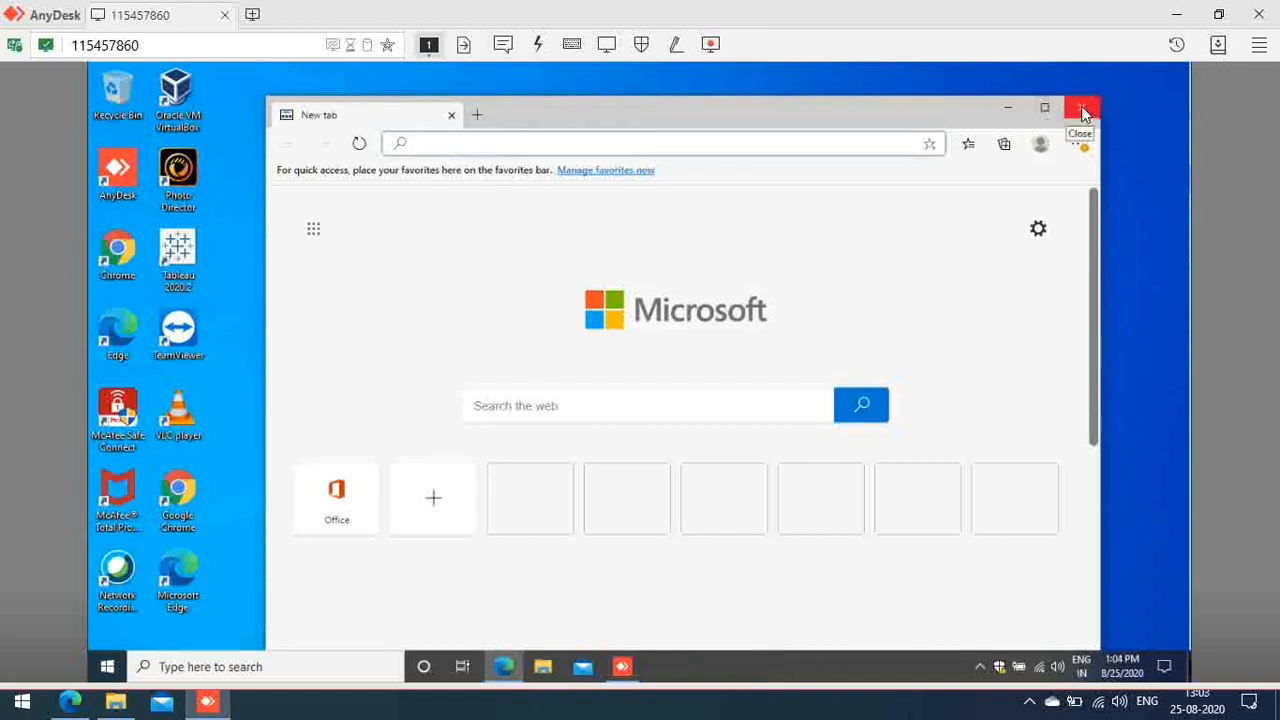
left_click(1083, 112)
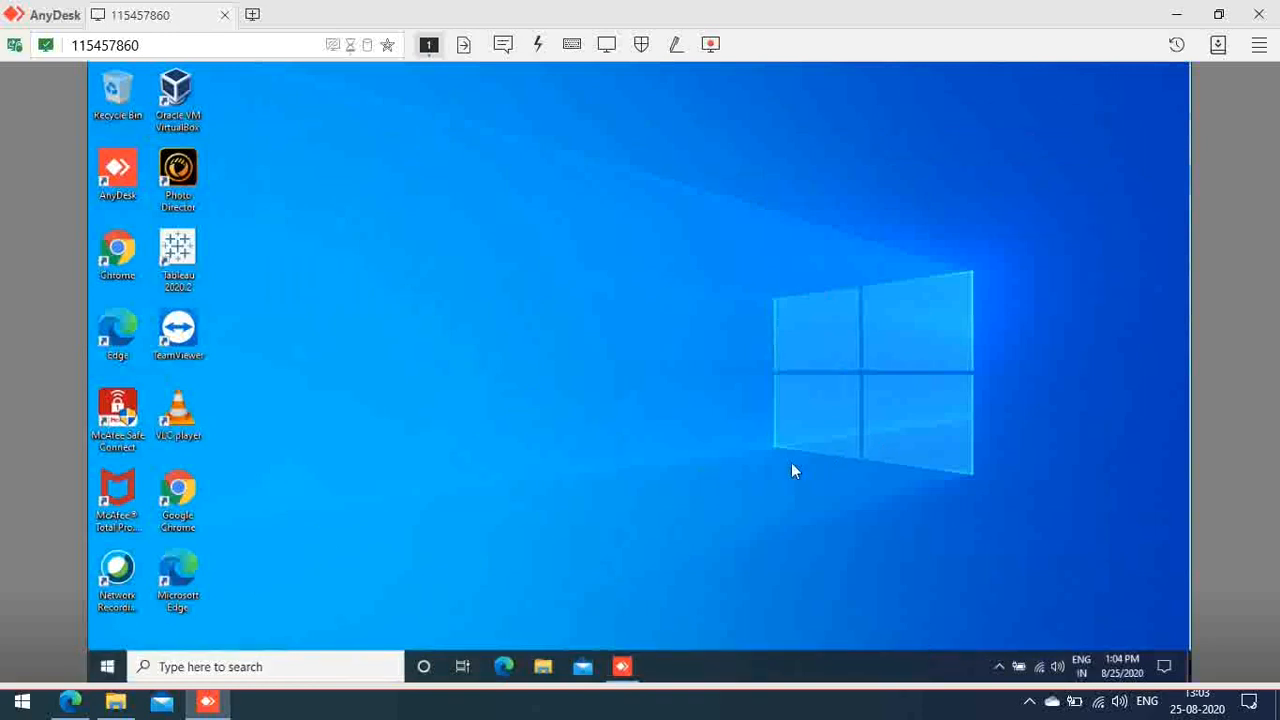
Step: Minimize and restore the AnyDesk session window, then close it
left_click(207, 702)
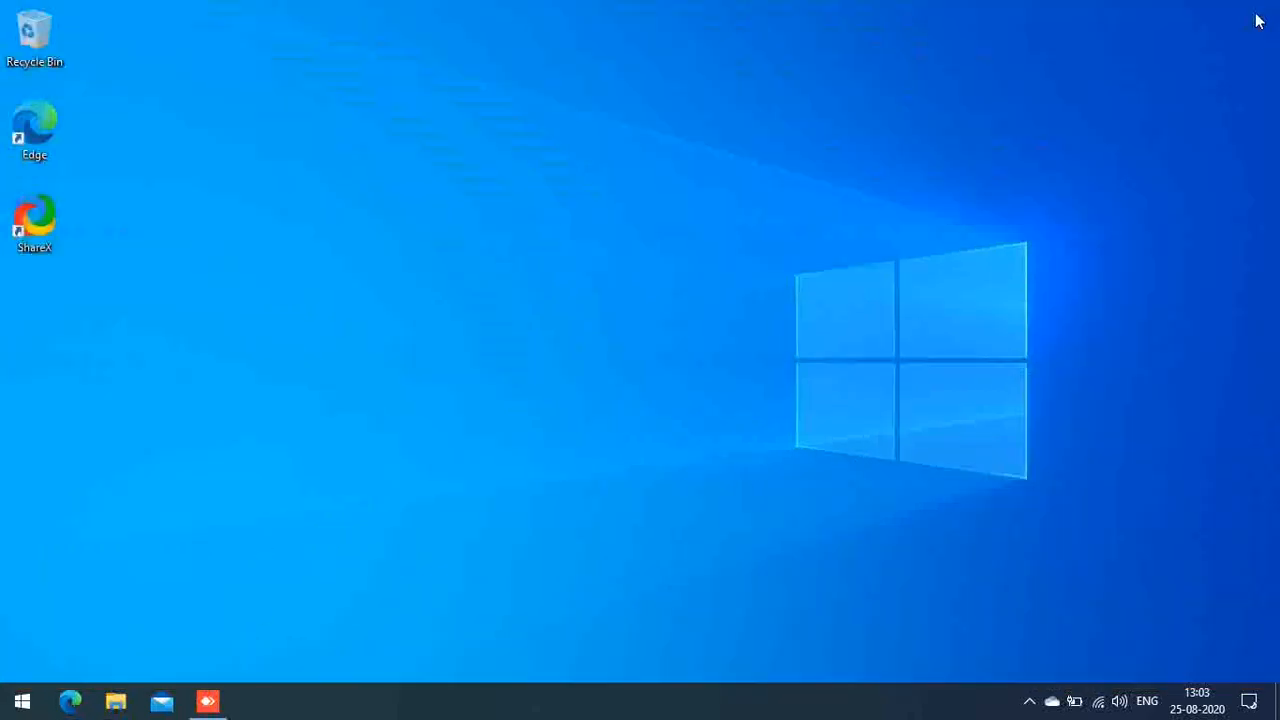
left_click(207, 702)
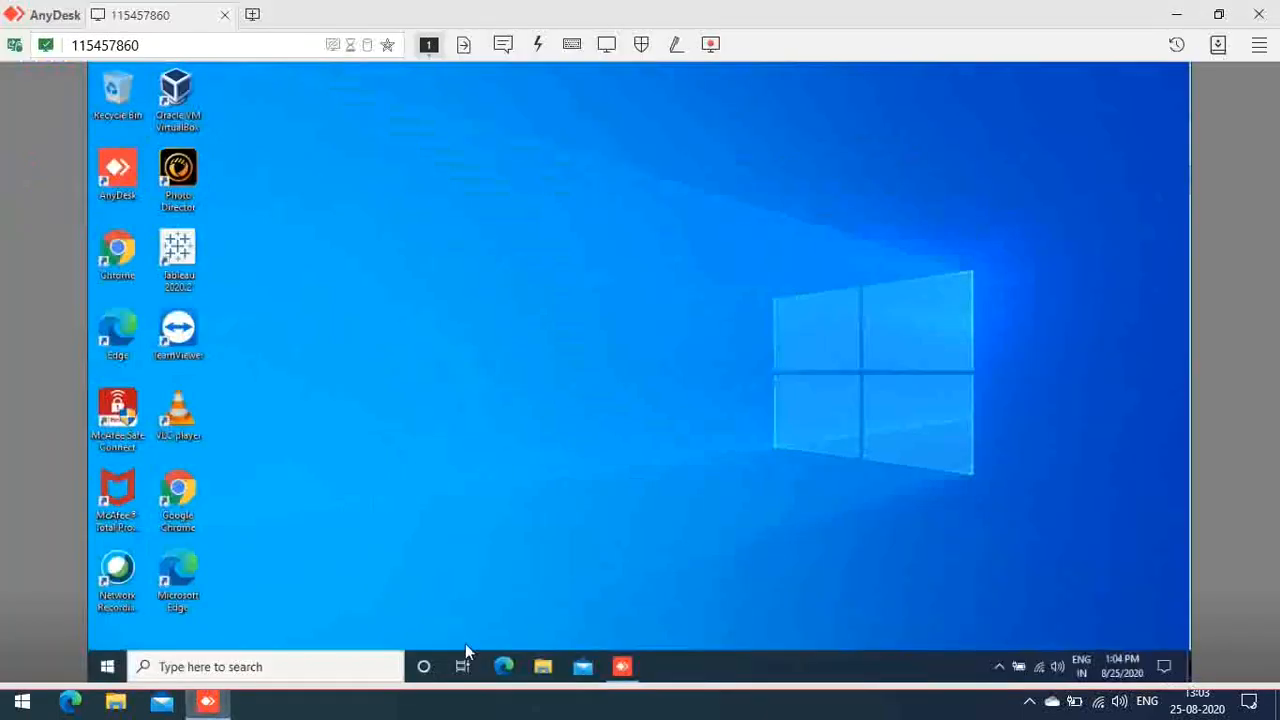
left_click(1258, 14)
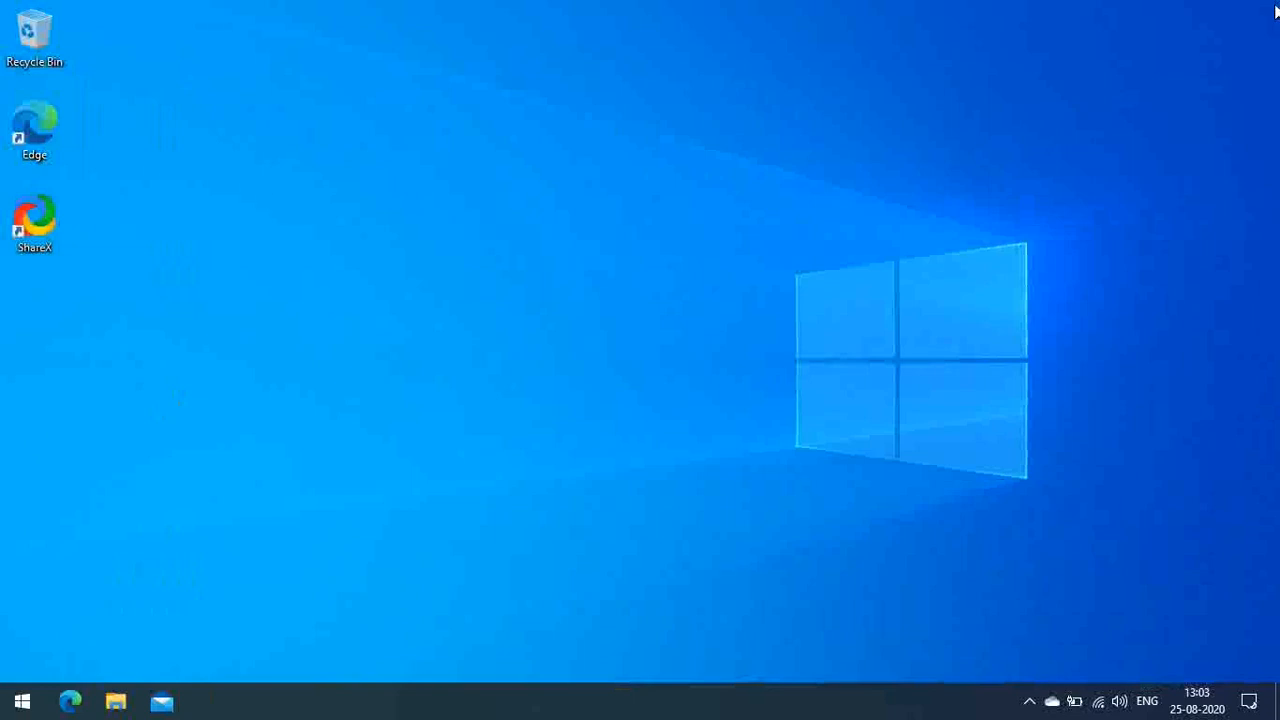